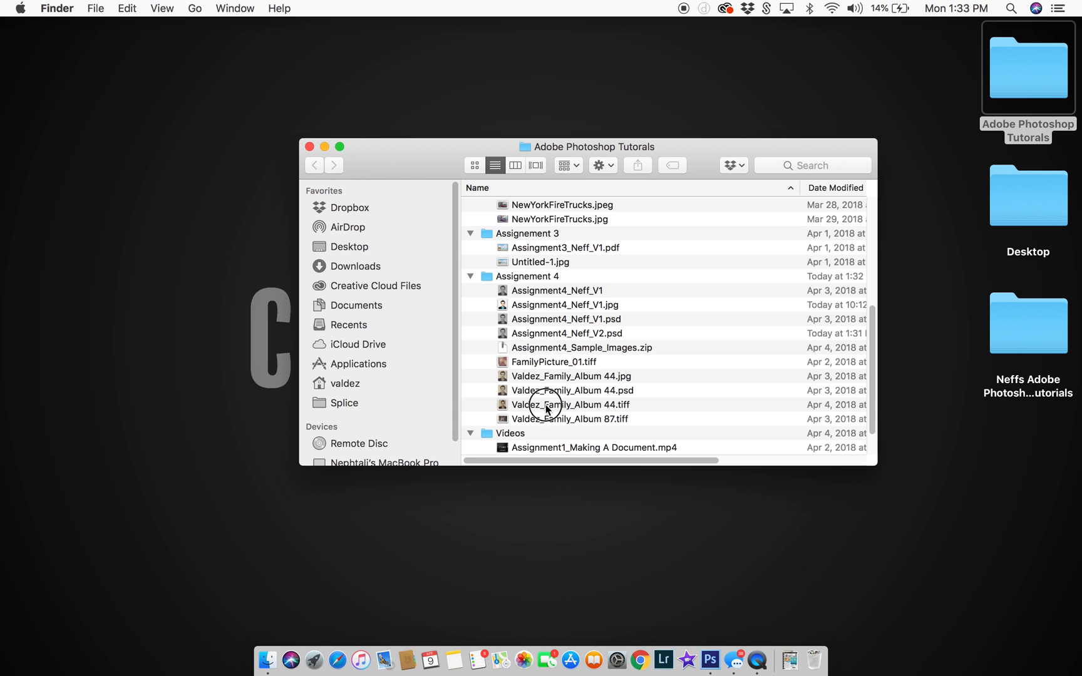
Step: Preview the damaged original portrait scan and the colorized Assignment4_Neff_V1.jpg in the Assignement 4 folder
{"action": "key", "text": "space"}
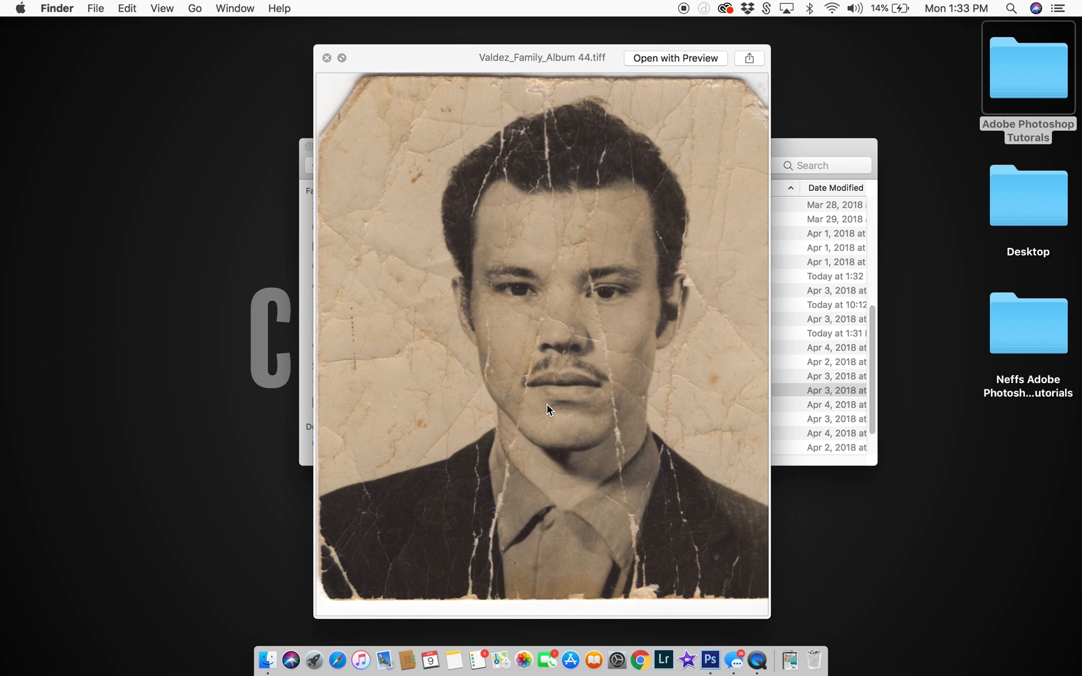
{"action": "key", "text": "Up"}
{"action": "key", "text": "space"}
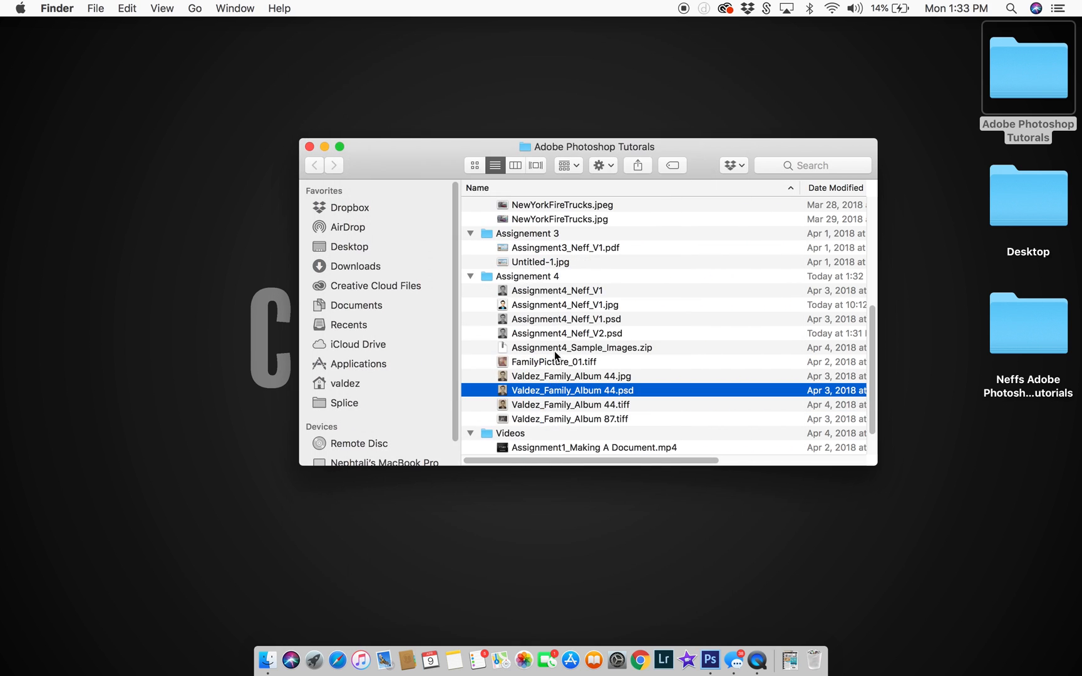
{"action": "left_click", "coordinate": [538, 304]}
{"action": "key", "text": "space"}
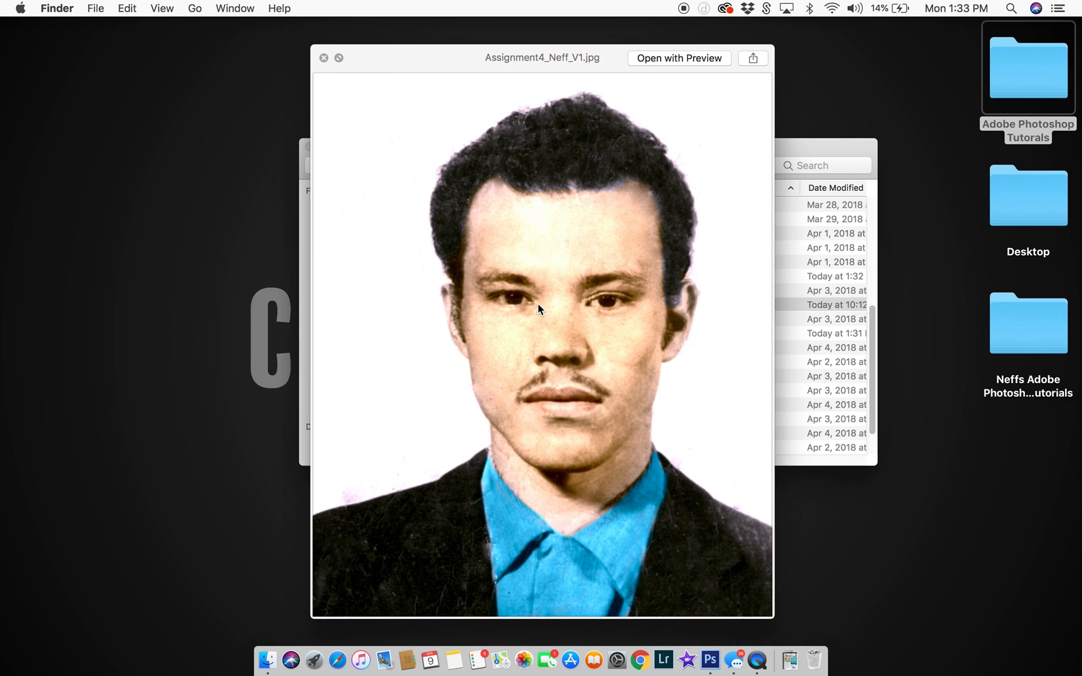
Step: Switch to Photoshop and open Assignment4_Neff_V2.psd from the Assignement 4 folder
{"action": "left_click", "coordinate": [712, 651]}
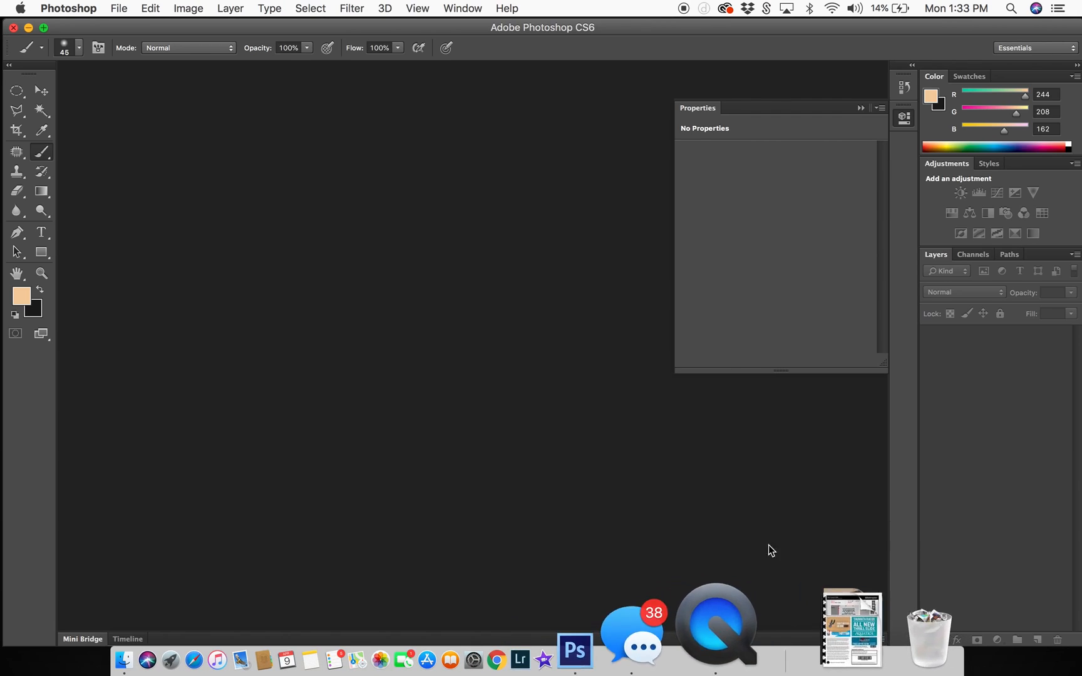
{"action": "left_click", "coordinate": [128, 13]}
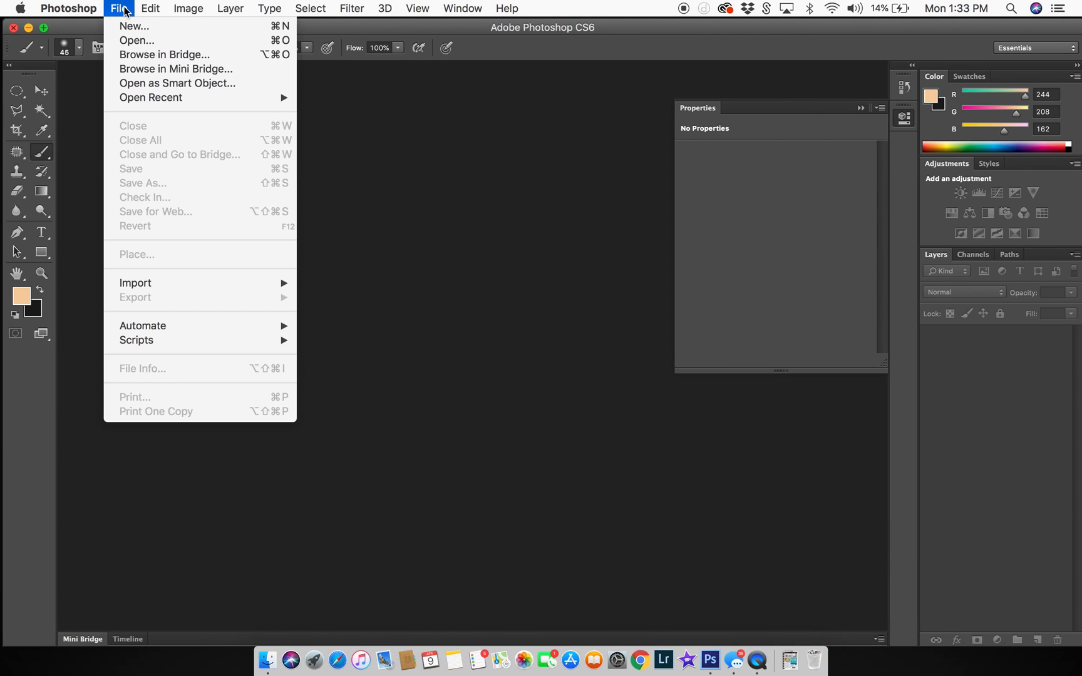
{"action": "left_click", "coordinate": [160, 40]}
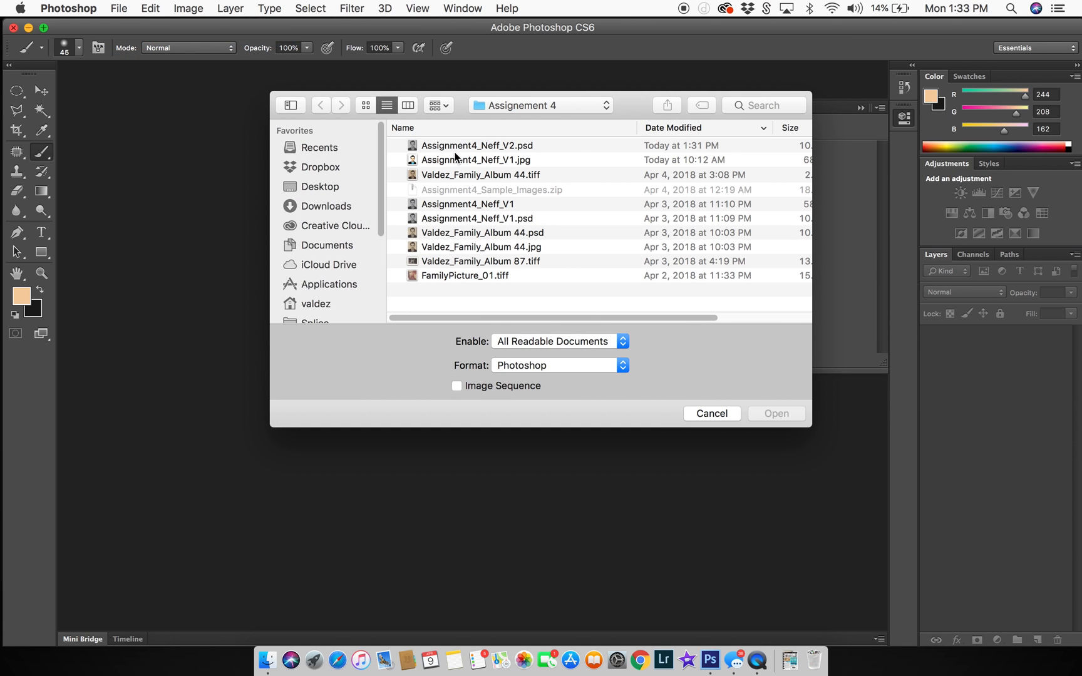
{"action": "left_click", "coordinate": [454, 145]}
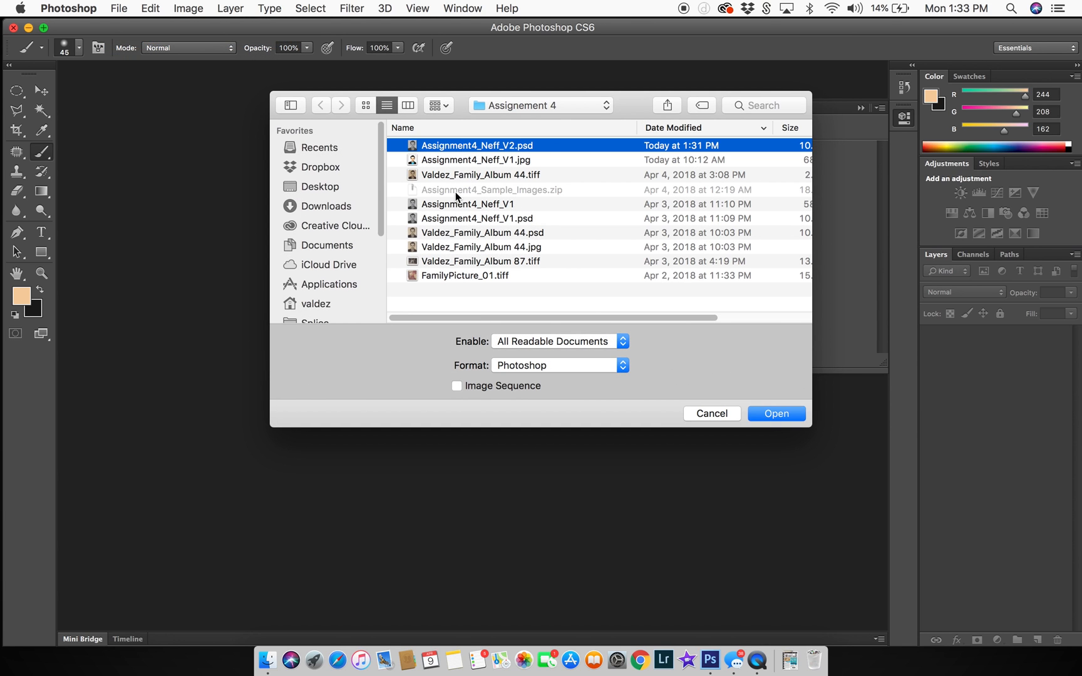
{"action": "double_click", "coordinate": [464, 145]}
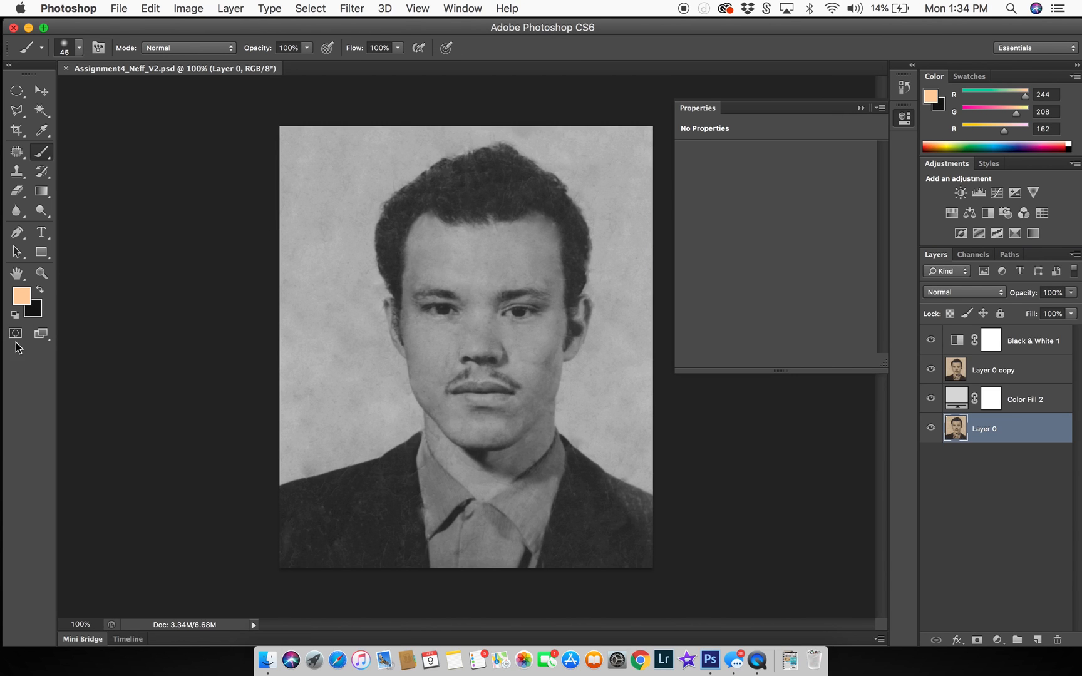
Step: Create a layer group, move all four existing layers into it and collapse the group
{"action": "left_click", "coordinate": [931, 342]}
{"action": "left_click", "coordinate": [932, 342]}
{"action": "left_click", "coordinate": [1032, 529]}
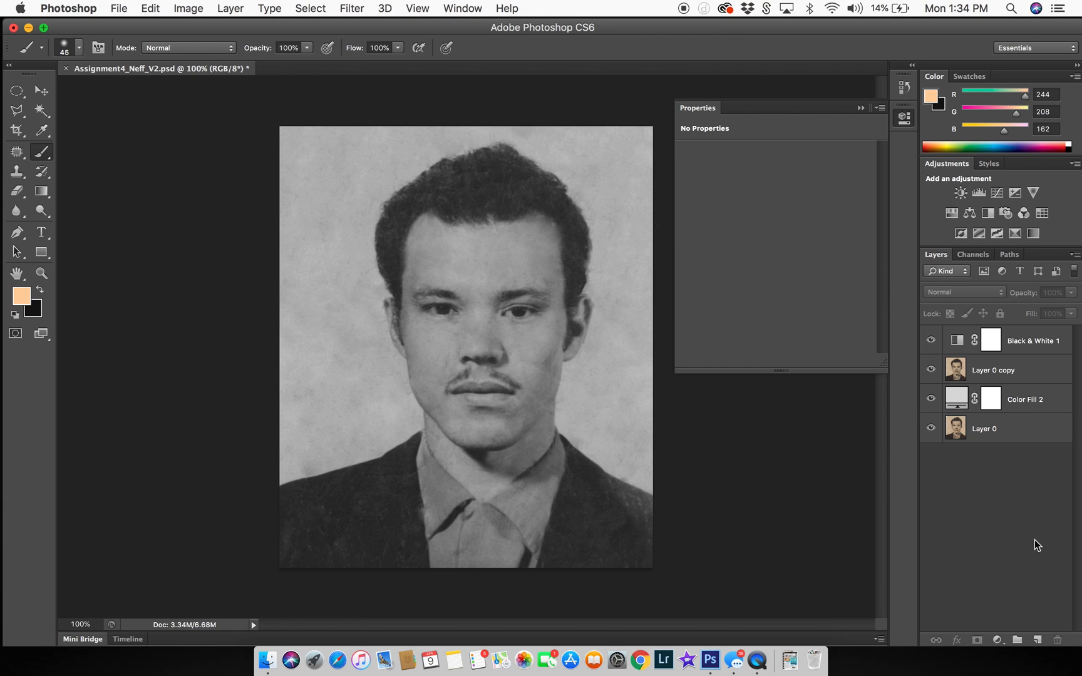
{"action": "left_click", "coordinate": [1018, 639]}
{"action": "left_click", "coordinate": [1028, 363]}
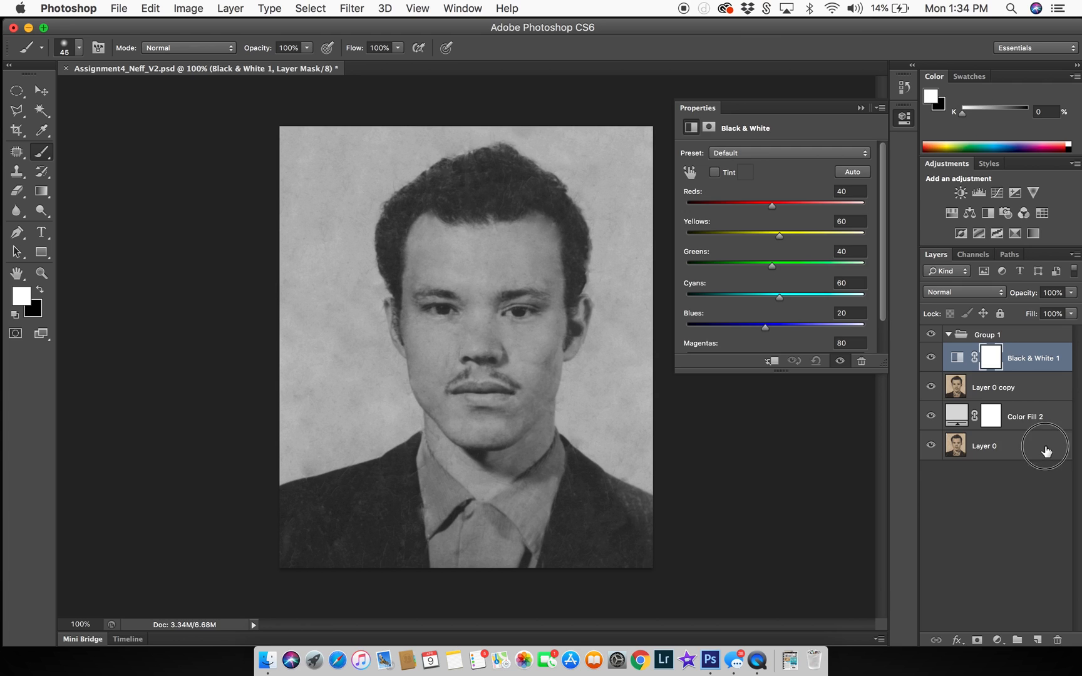
{"action": "left_click", "coordinate": [1040, 453], "text": "shift"}
{"action": "left_click_drag", "start_coordinate": [1022, 362], "coordinate": [978, 334]}
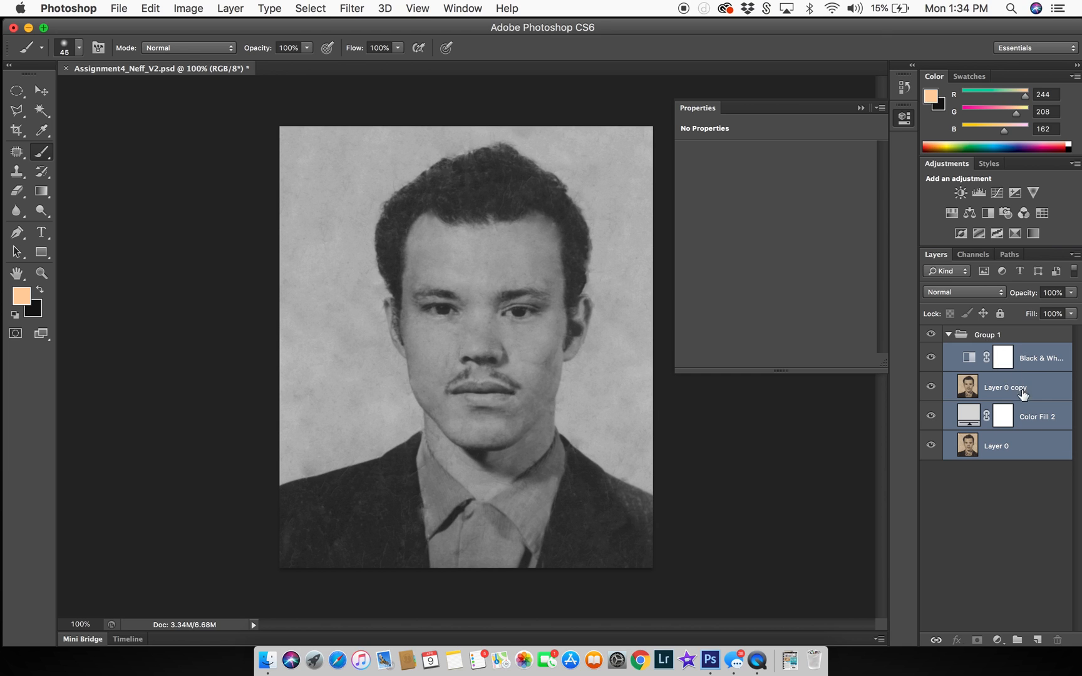
{"action": "left_click", "coordinate": [1022, 457]}
{"action": "left_click", "coordinate": [1049, 363], "text": "shift"}
{"action": "left_click", "coordinate": [949, 335]}
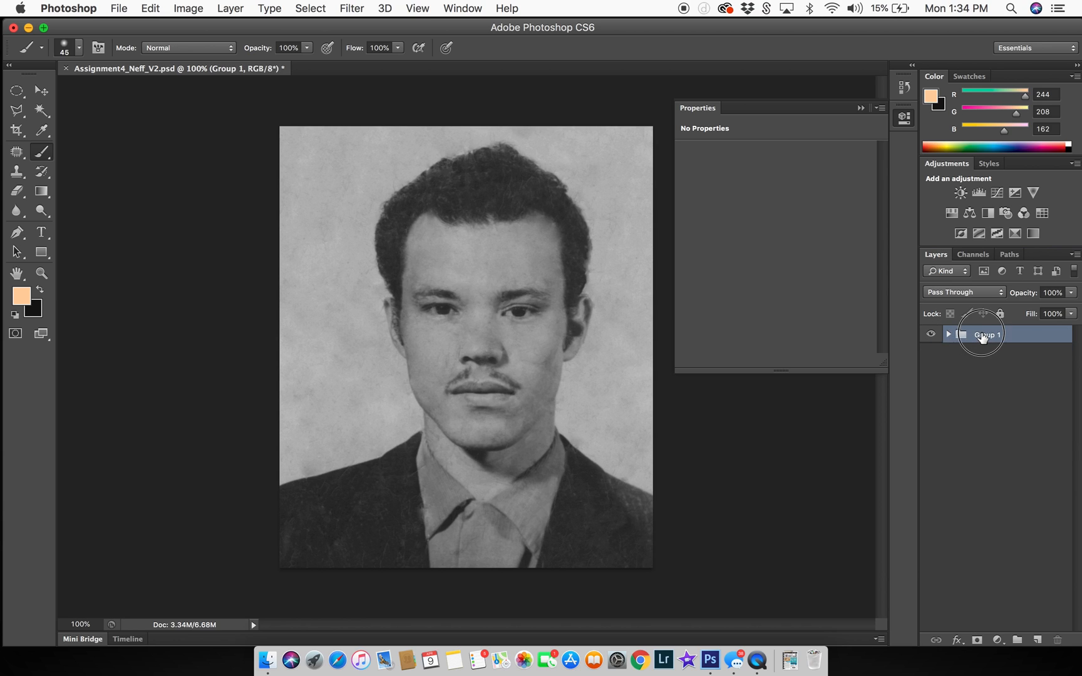
Step: Rename the layer group as "Basic Image"
{"action": "double_click", "coordinate": [985, 335]}
{"action": "type", "text": "Basic Image"}
{"action": "key", "text": "Return"}
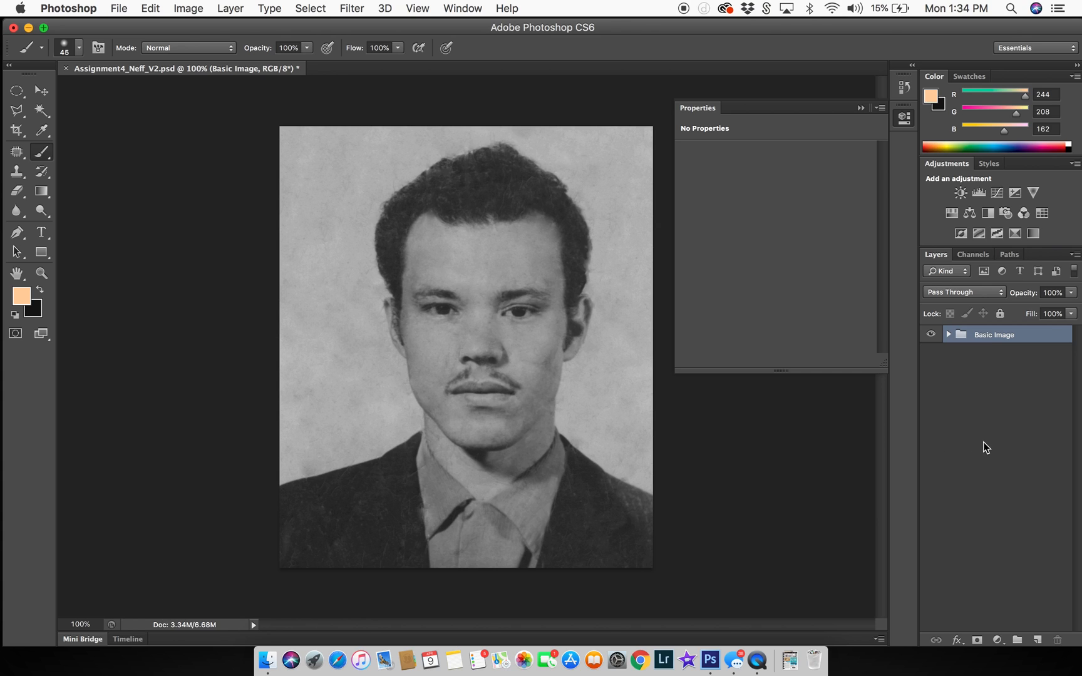
Step: Add a new layer above the Basic Image group and set the foreground color to the light skin tone #e9d1b1
{"action": "left_click", "coordinate": [1036, 640]}
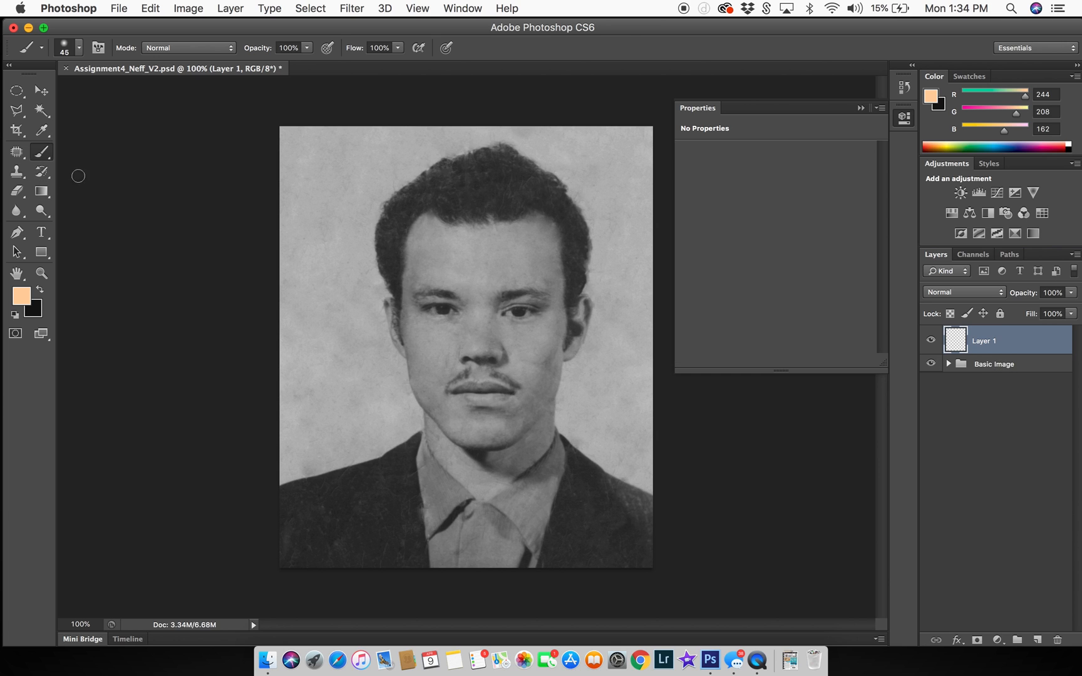
{"action": "key", "text": "super+equal"}
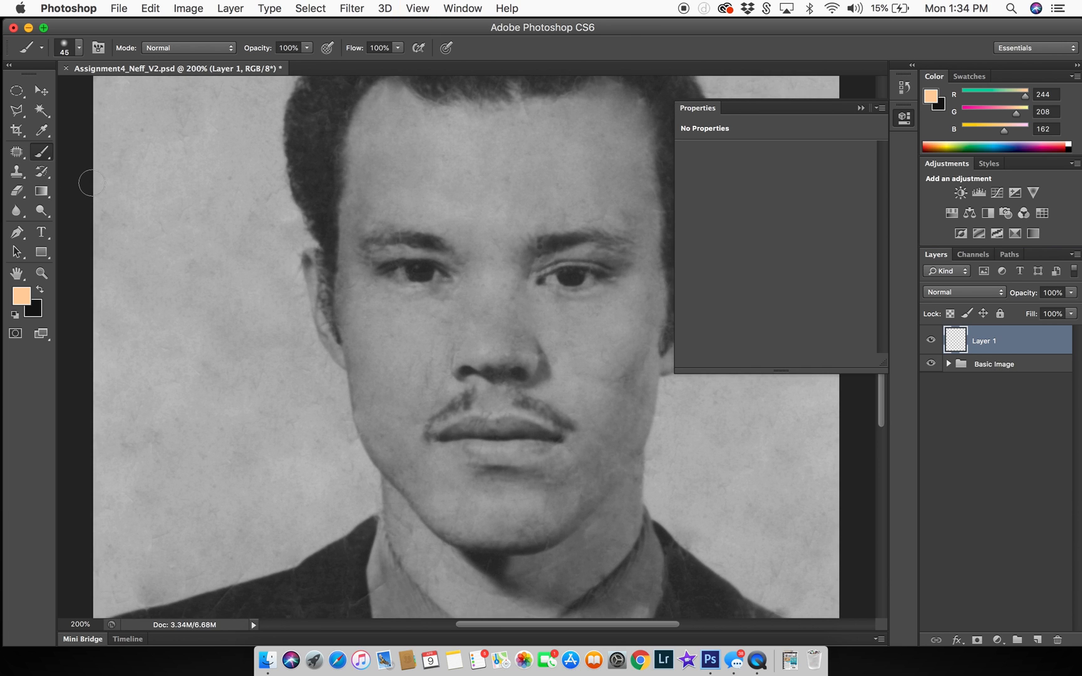
{"action": "left_click", "coordinate": [24, 300]}
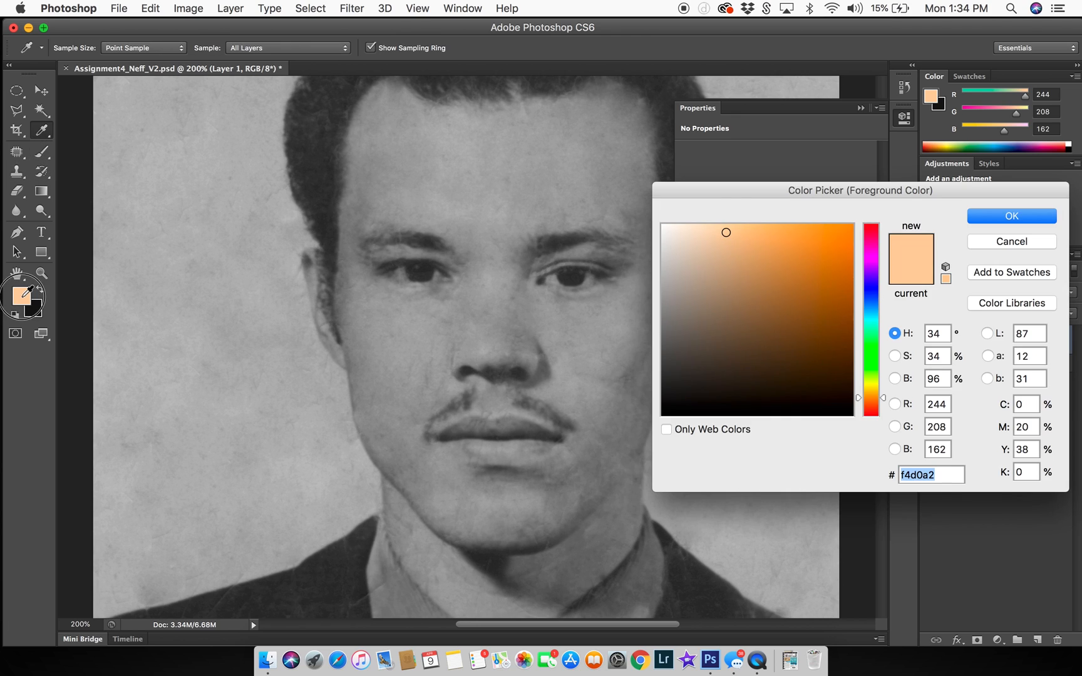
{"action": "left_click", "coordinate": [721, 235]}
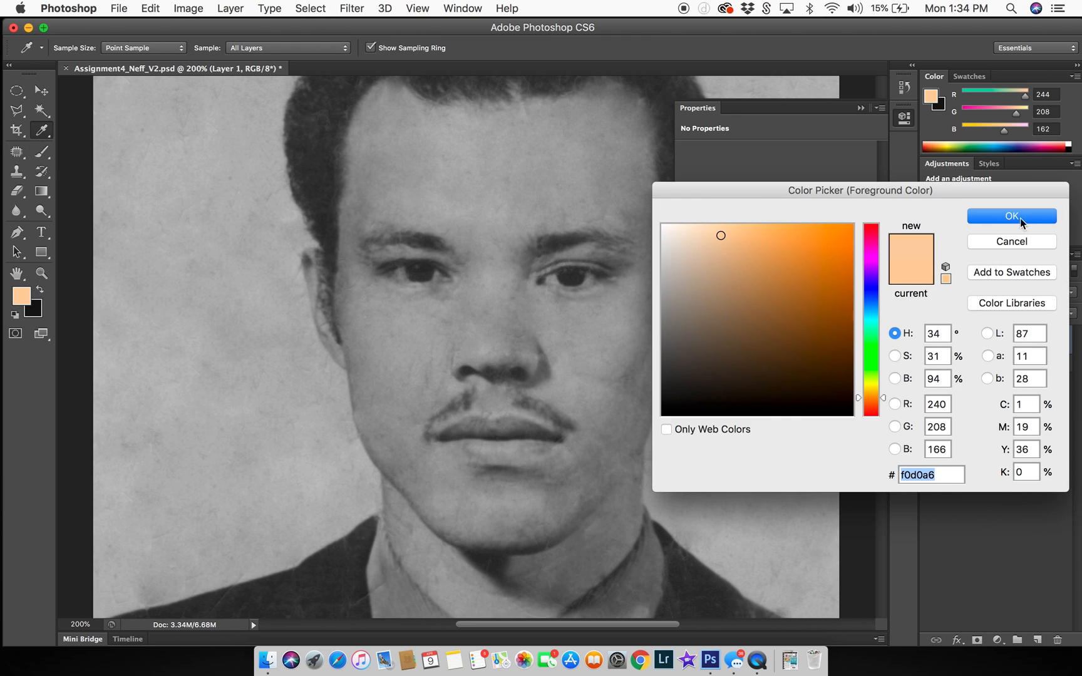
{"action": "left_click_drag", "start_coordinate": [744, 252], "coordinate": [707, 241]}
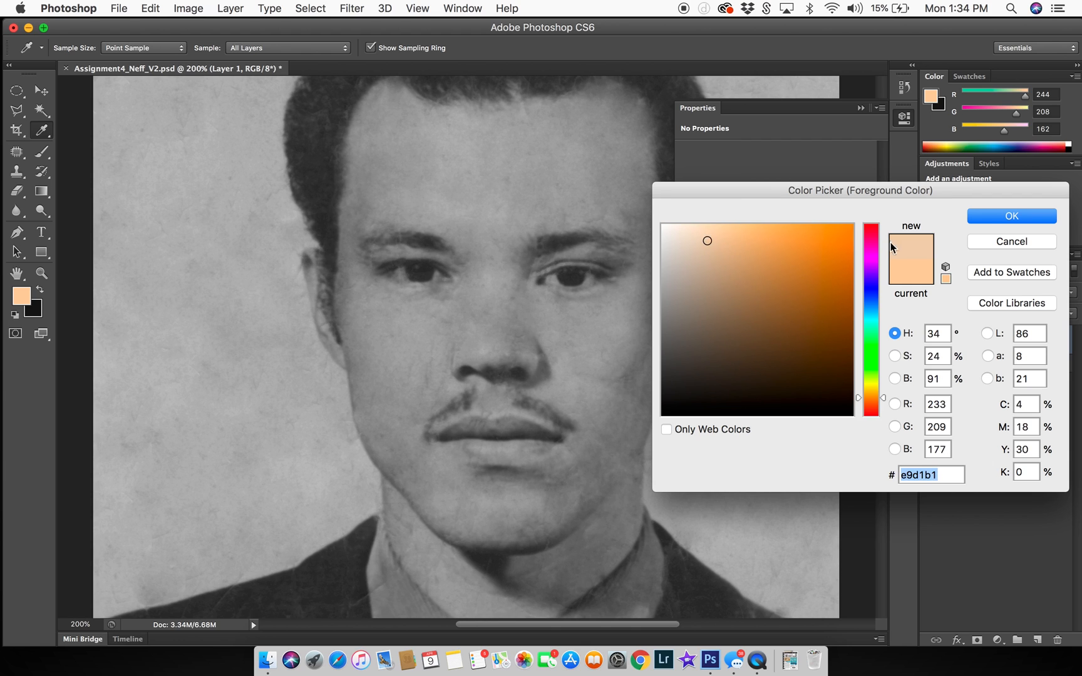
{"action": "left_click", "coordinate": [984, 218]}
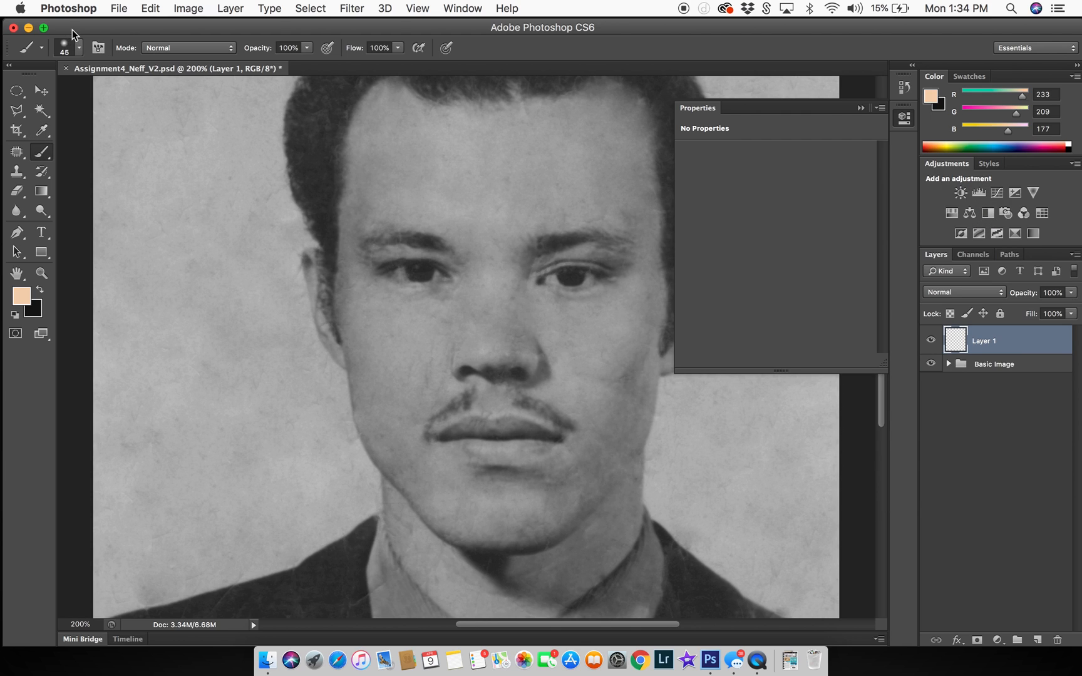
Step: Set the soft brush to 57 px and paint the skin tone over the face on Layer 1, leaving the eyes, eyebrows and lips unpainted
{"action": "left_click", "coordinate": [68, 46]}
{"action": "left_click_drag", "start_coordinate": [66, 92], "coordinate": [69, 92]}
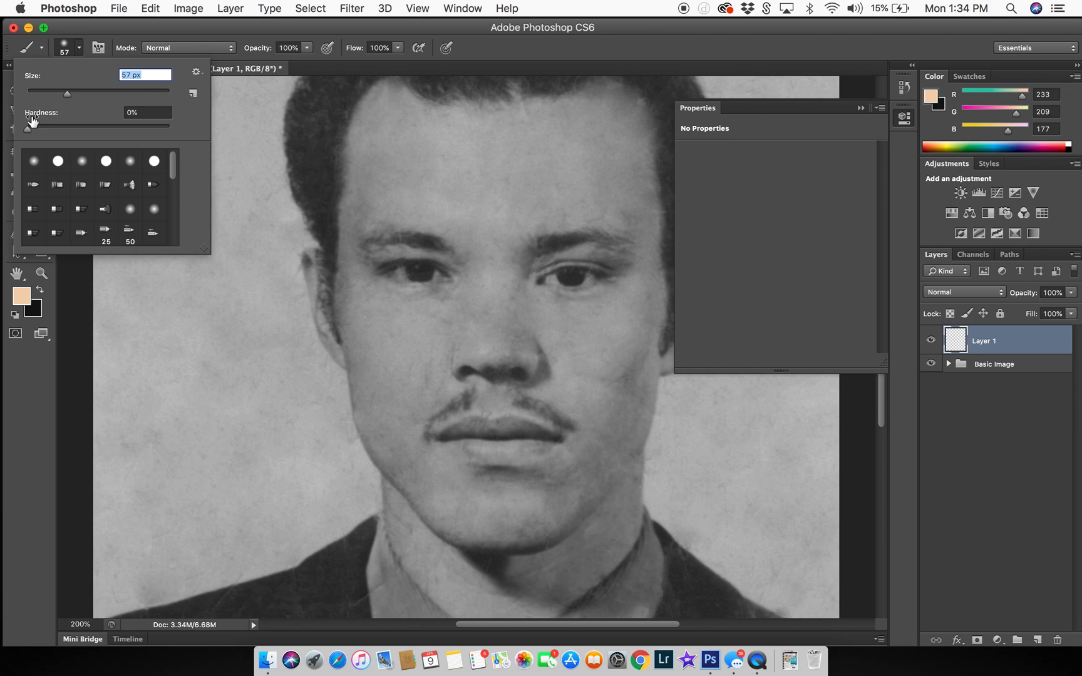
{"action": "left_click", "coordinate": [448, 163]}
{"action": "mouse_move", "coordinate": [432, 137]}
{"action": "left_mouse_down"}
{"action": "mouse_move", "coordinate": [391, 99]}
{"action": "mouse_move", "coordinate": [366, 136]}
{"action": "mouse_move", "coordinate": [352, 213]}
{"action": "mouse_move", "coordinate": [362, 378]}
{"action": "mouse_move", "coordinate": [391, 455]}
{"action": "mouse_move", "coordinate": [435, 491]}
{"action": "mouse_move", "coordinate": [449, 527]}
{"action": "mouse_move", "coordinate": [496, 536]}
{"action": "mouse_move", "coordinate": [496, 527]}
{"action": "left_mouse_up"}
{"action": "mouse_move", "coordinate": [435, 495]}
{"action": "left_mouse_down"}
{"action": "mouse_move", "coordinate": [544, 515]}
{"action": "mouse_move", "coordinate": [588, 488]}
{"action": "mouse_move", "coordinate": [625, 444]}
{"action": "mouse_move", "coordinate": [644, 403]}
{"action": "mouse_move", "coordinate": [652, 303]}
{"action": "mouse_move", "coordinate": [633, 106]}
{"action": "mouse_move", "coordinate": [595, 101]}
{"action": "mouse_move", "coordinate": [530, 121]}
{"action": "mouse_move", "coordinate": [415, 116]}
{"action": "mouse_move", "coordinate": [497, 119]}
{"action": "mouse_move", "coordinate": [369, 150]}
{"action": "mouse_move", "coordinate": [435, 142]}
{"action": "mouse_move", "coordinate": [380, 176]}
{"action": "mouse_move", "coordinate": [356, 215]}
{"action": "mouse_move", "coordinate": [428, 143]}
{"action": "mouse_move", "coordinate": [460, 137]}
{"action": "mouse_move", "coordinate": [410, 204]}
{"action": "mouse_move", "coordinate": [488, 146]}
{"action": "mouse_move", "coordinate": [517, 161]}
{"action": "mouse_move", "coordinate": [600, 119]}
{"action": "mouse_move", "coordinate": [577, 172]}
{"action": "mouse_move", "coordinate": [637, 174]}
{"action": "mouse_move", "coordinate": [539, 220]}
{"action": "mouse_move", "coordinate": [538, 192]}
{"action": "mouse_move", "coordinate": [503, 181]}
{"action": "mouse_move", "coordinate": [410, 202]}
{"action": "mouse_move", "coordinate": [445, 215]}
{"action": "mouse_move", "coordinate": [399, 200]}
{"action": "mouse_move", "coordinate": [504, 204]}
{"action": "mouse_move", "coordinate": [468, 226]}
{"action": "mouse_move", "coordinate": [466, 280]}
{"action": "mouse_move", "coordinate": [488, 244]}
{"action": "mouse_move", "coordinate": [455, 313]}
{"action": "mouse_move", "coordinate": [393, 324]}
{"action": "mouse_move", "coordinate": [360, 305]}
{"action": "mouse_move", "coordinate": [464, 294]}
{"action": "mouse_move", "coordinate": [382, 328]}
{"action": "mouse_move", "coordinate": [475, 300]}
{"action": "mouse_move", "coordinate": [505, 266]}
{"action": "mouse_move", "coordinate": [501, 230]}
{"action": "mouse_move", "coordinate": [509, 276]}
{"action": "mouse_move", "coordinate": [562, 321]}
{"action": "mouse_move", "coordinate": [616, 317]}
{"action": "mouse_move", "coordinate": [542, 312]}
{"action": "mouse_move", "coordinate": [637, 292]}
{"action": "mouse_move", "coordinate": [631, 374]}
{"action": "mouse_move", "coordinate": [613, 345]}
{"action": "mouse_move", "coordinate": [612, 360]}
{"action": "mouse_move", "coordinate": [622, 414]}
{"action": "mouse_move", "coordinate": [569, 367]}
{"action": "mouse_move", "coordinate": [593, 410]}
{"action": "mouse_move", "coordinate": [544, 340]}
{"action": "mouse_move", "coordinate": [594, 341]}
{"action": "mouse_move", "coordinate": [405, 326]}
{"action": "mouse_move", "coordinate": [504, 316]}
{"action": "mouse_move", "coordinate": [396, 348]}
{"action": "mouse_move", "coordinate": [471, 343]}
{"action": "mouse_move", "coordinate": [381, 398]}
{"action": "mouse_move", "coordinate": [381, 352]}
{"action": "mouse_move", "coordinate": [415, 411]}
{"action": "mouse_move", "coordinate": [502, 352]}
{"action": "mouse_move", "coordinate": [455, 380]}
{"action": "mouse_move", "coordinate": [572, 369]}
{"action": "mouse_move", "coordinate": [507, 357]}
{"action": "mouse_move", "coordinate": [615, 423]}
{"action": "mouse_move", "coordinate": [523, 394]}
{"action": "mouse_move", "coordinate": [404, 413]}
{"action": "mouse_move", "coordinate": [404, 466]}
{"action": "mouse_move", "coordinate": [490, 483]}
{"action": "mouse_move", "coordinate": [570, 474]}
{"action": "mouse_move", "coordinate": [604, 430]}
{"action": "mouse_move", "coordinate": [554, 504]}
{"action": "mouse_move", "coordinate": [500, 541]}
{"action": "left_mouse_up"}
{"action": "scroll", "coordinate": [543, 411], "scroll_direction": "up", "scroll_amount": 5}
{"action": "scroll", "coordinate": [543, 410], "scroll_direction": "right", "scroll_amount": 2}
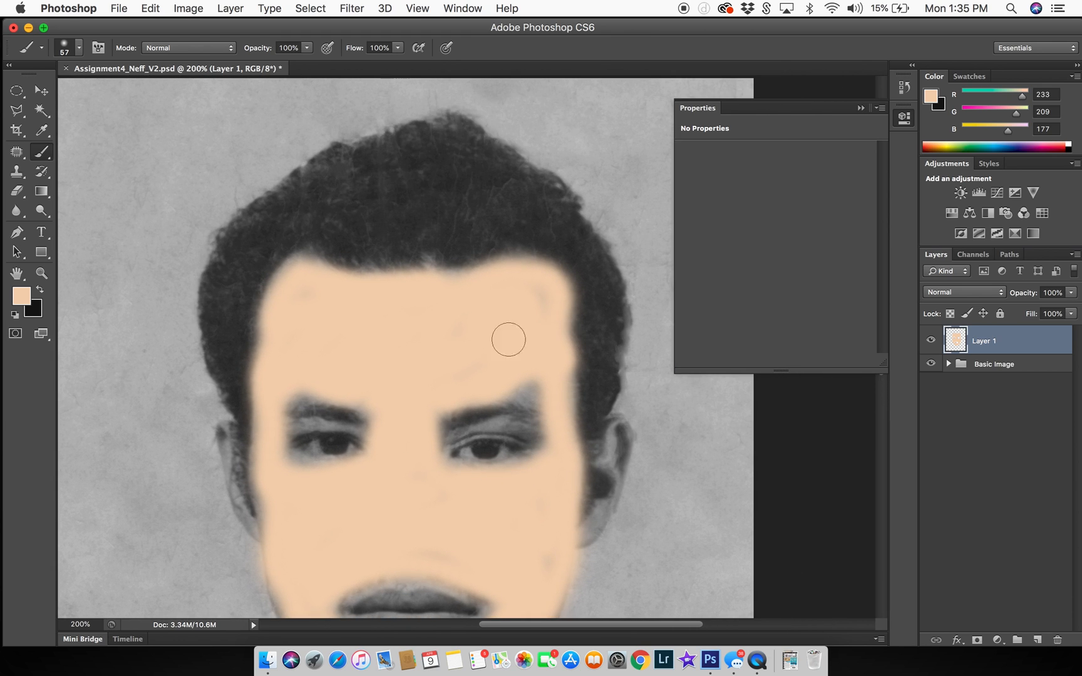
{"action": "left_click_drag", "start_coordinate": [505, 377], "coordinate": [541, 391]}
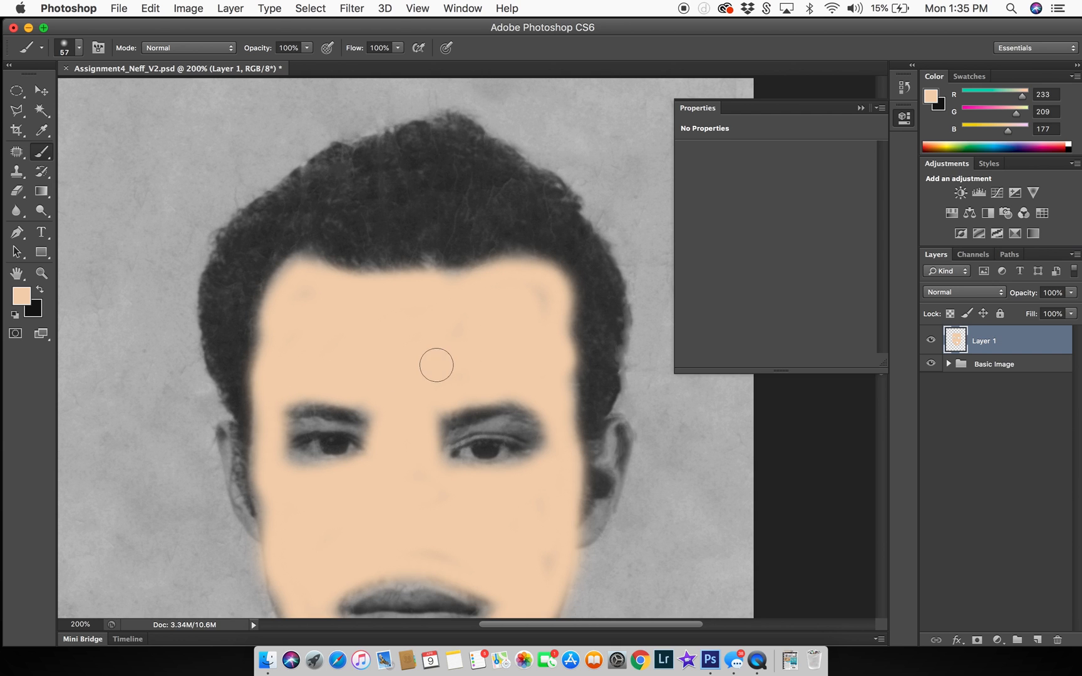
Step: Try the Dissolve, Multiply, Screen and Soft Light blend modes on the painted skin layer
{"action": "key", "text": "super+equal"}
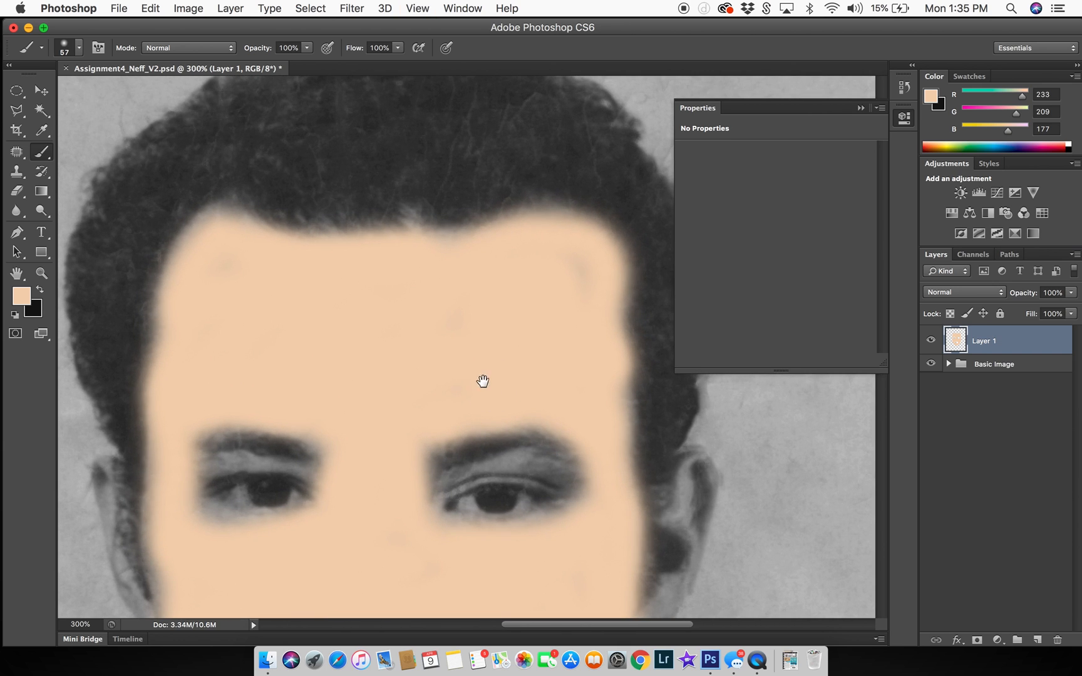
{"action": "scroll", "coordinate": [480, 381], "scroll_direction": "down", "scroll_amount": 5}
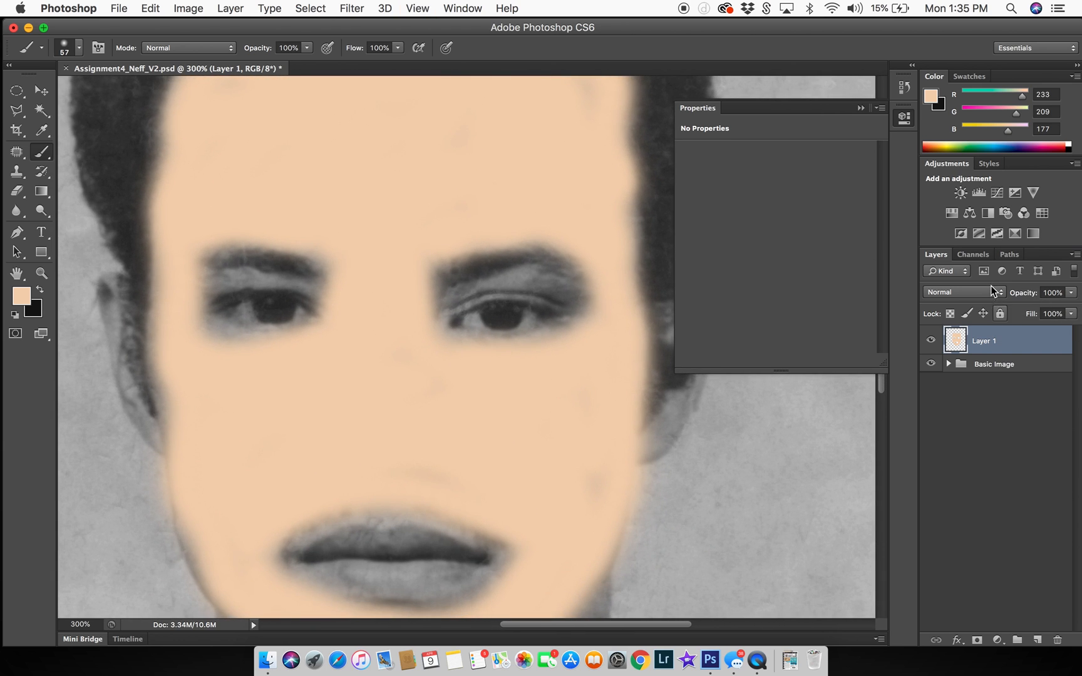
{"action": "left_click", "coordinate": [991, 286]}
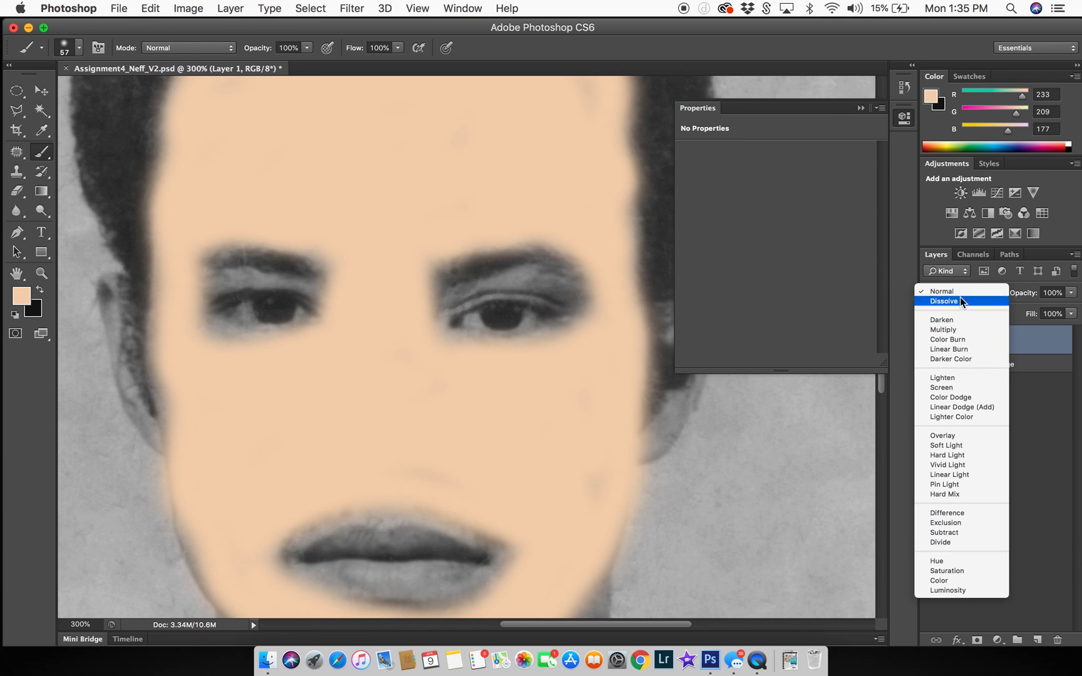
{"action": "left_click", "coordinate": [960, 300]}
{"action": "left_click", "coordinate": [958, 293]}
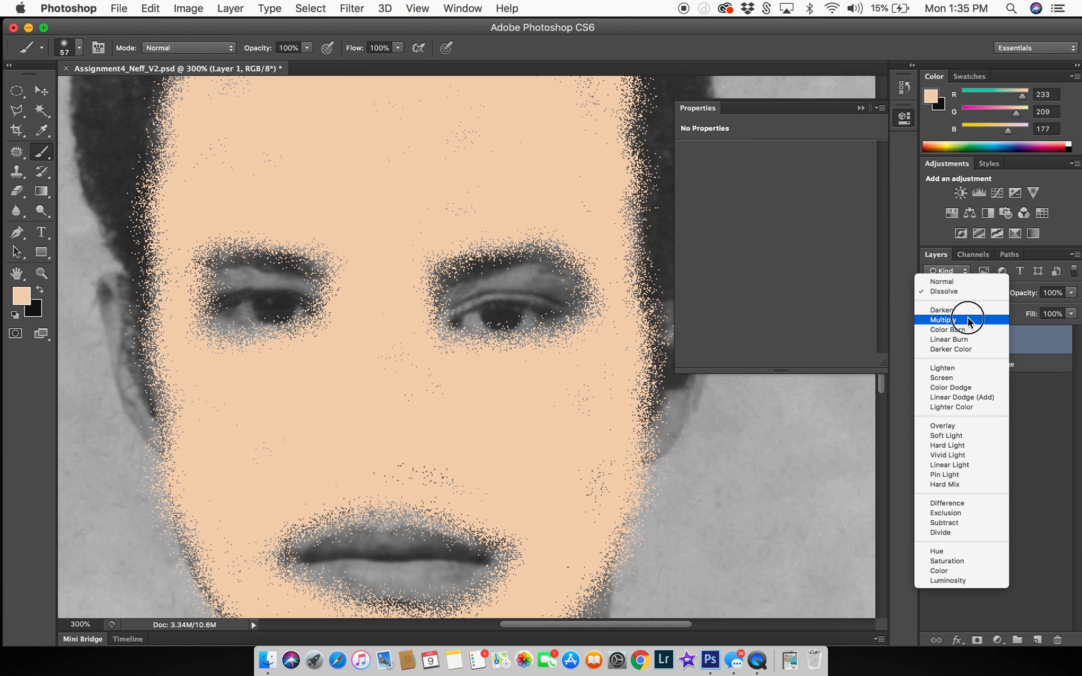
{"action": "left_click", "coordinate": [968, 320]}
{"action": "left_click", "coordinate": [967, 289]}
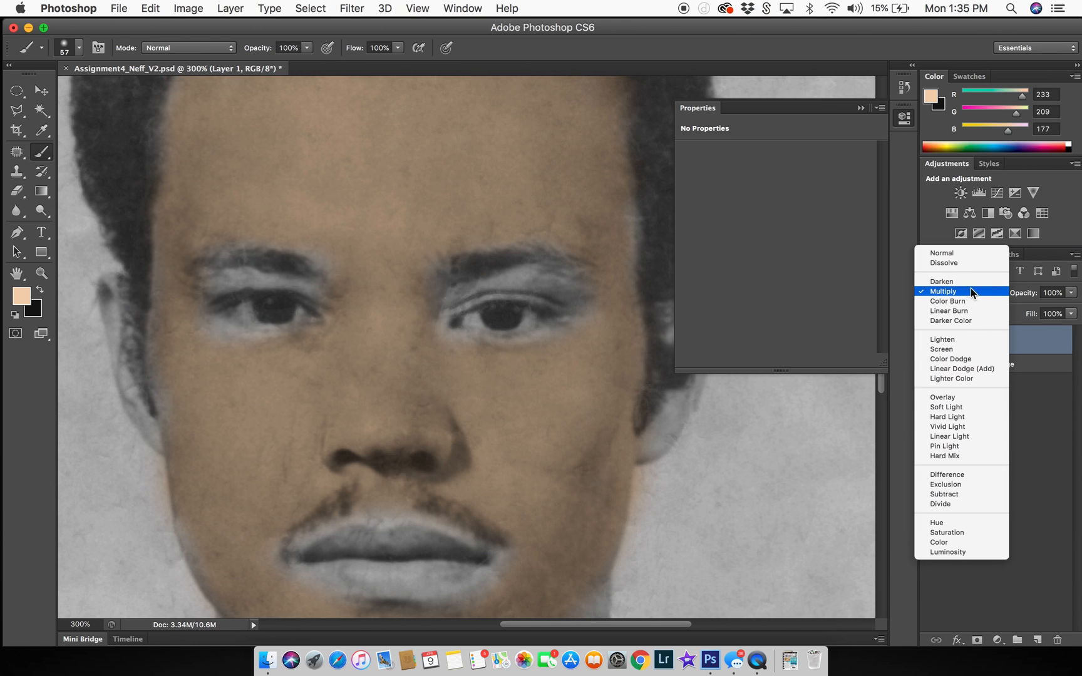
{"action": "left_click", "coordinate": [969, 350]}
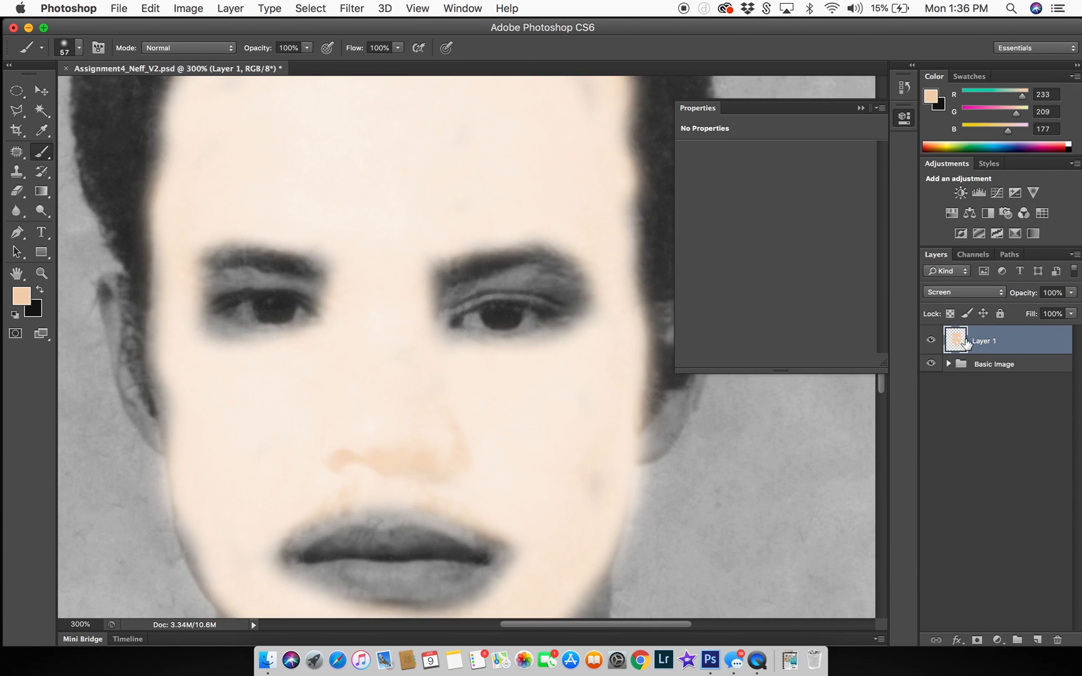
{"action": "left_click", "coordinate": [976, 295]}
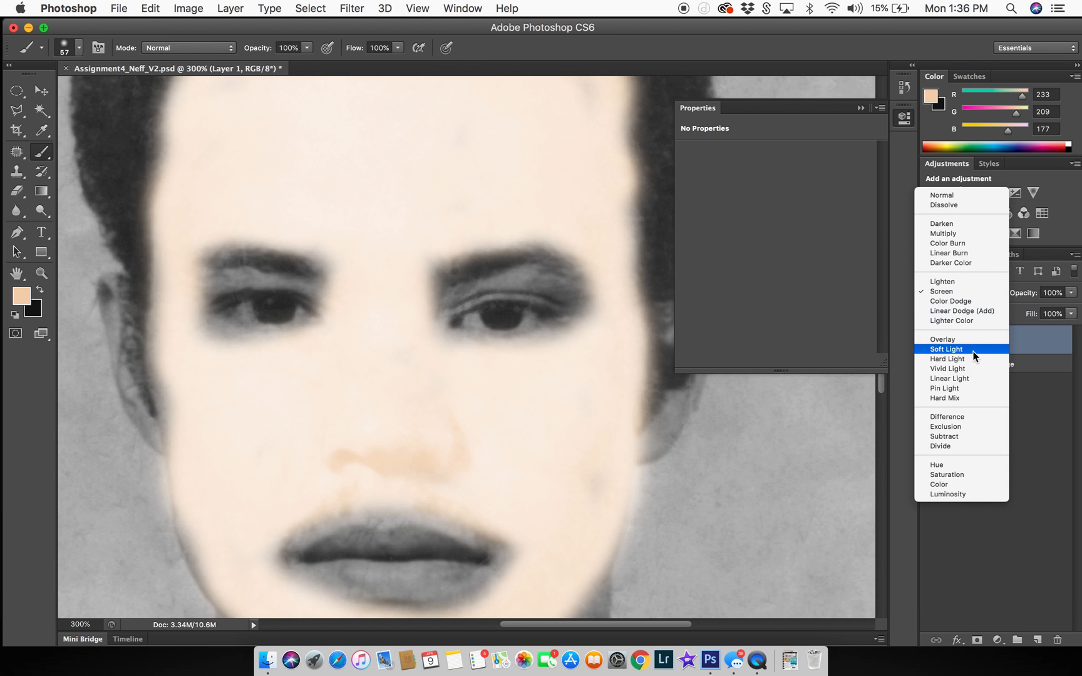
{"action": "left_click", "coordinate": [973, 350]}
Step: Try the Overlay, Luminosity and Hue blend modes on the painted skin layer
{"action": "left_click", "coordinate": [974, 293]}
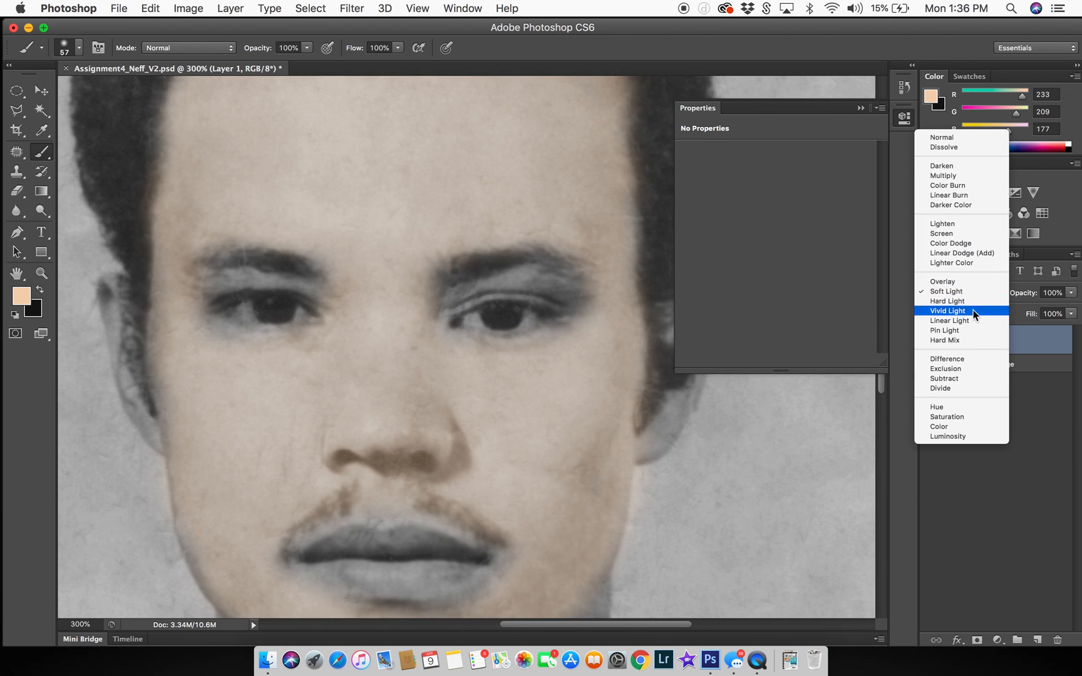
{"action": "left_click", "coordinate": [973, 281]}
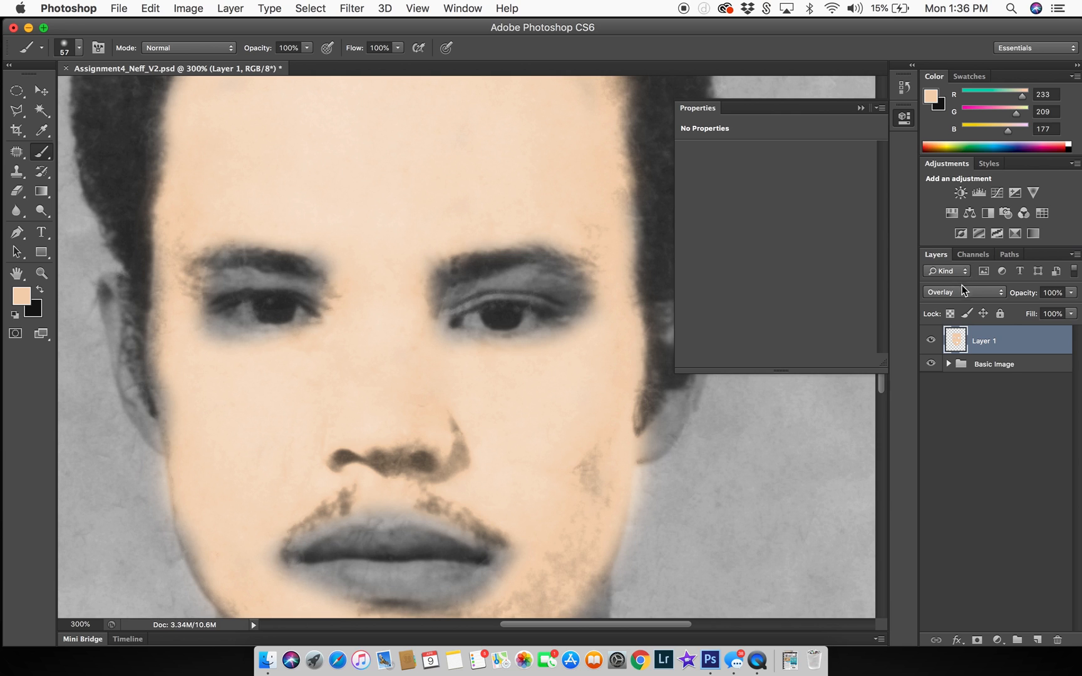
{"action": "left_click", "coordinate": [962, 285]}
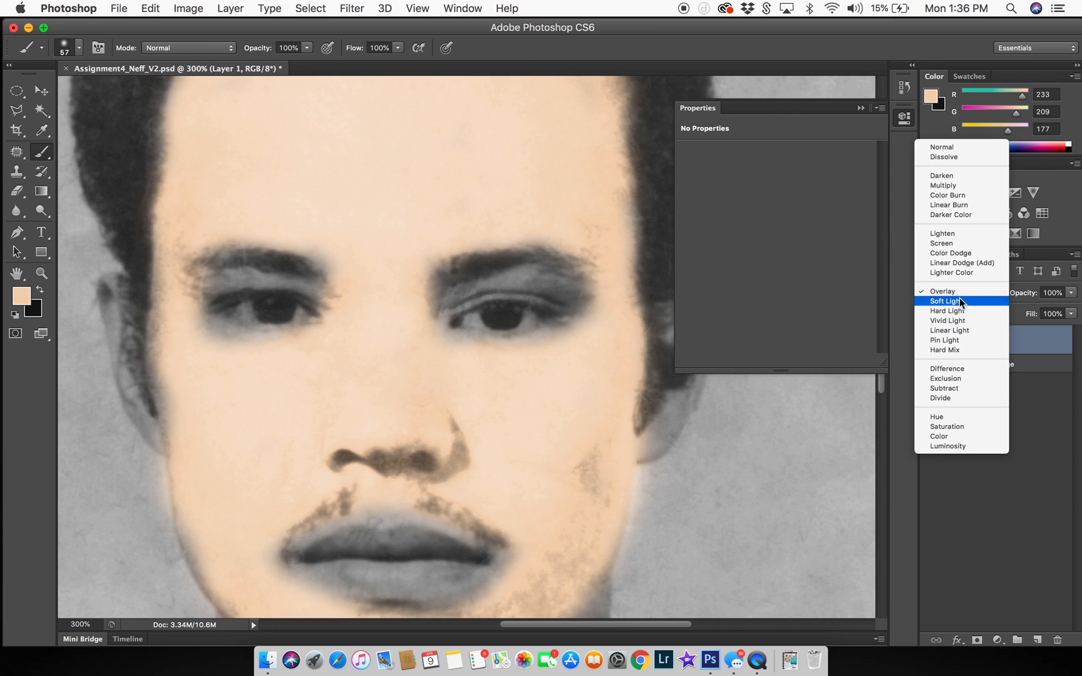
{"action": "left_click", "coordinate": [969, 446]}
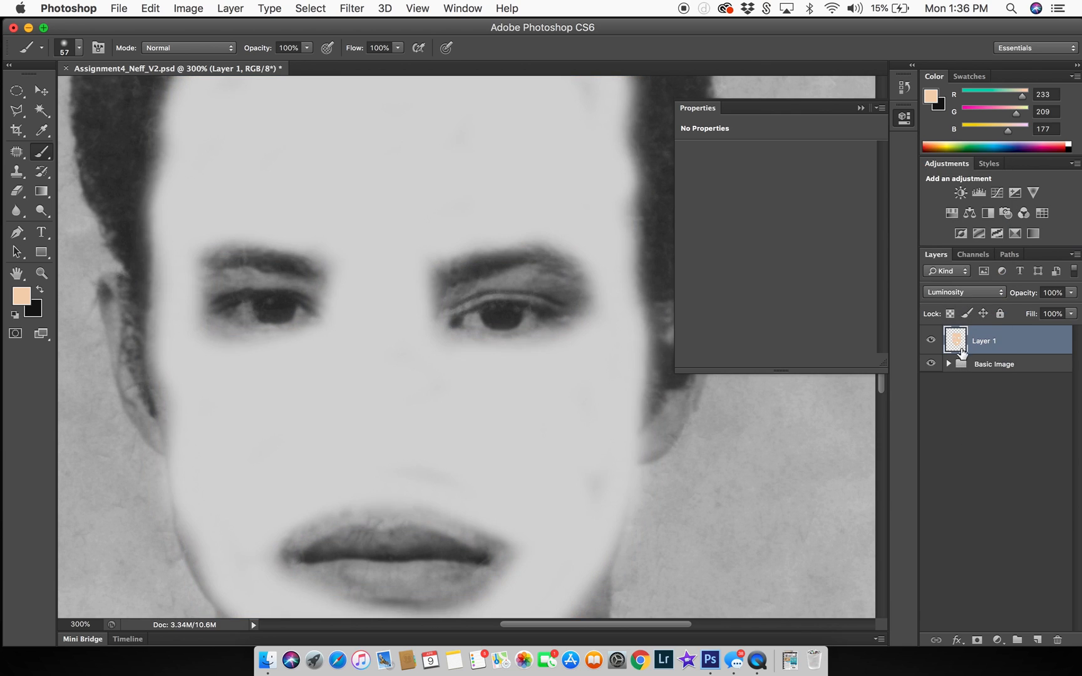
{"action": "left_click", "coordinate": [967, 288]}
{"action": "left_click", "coordinate": [972, 261]}
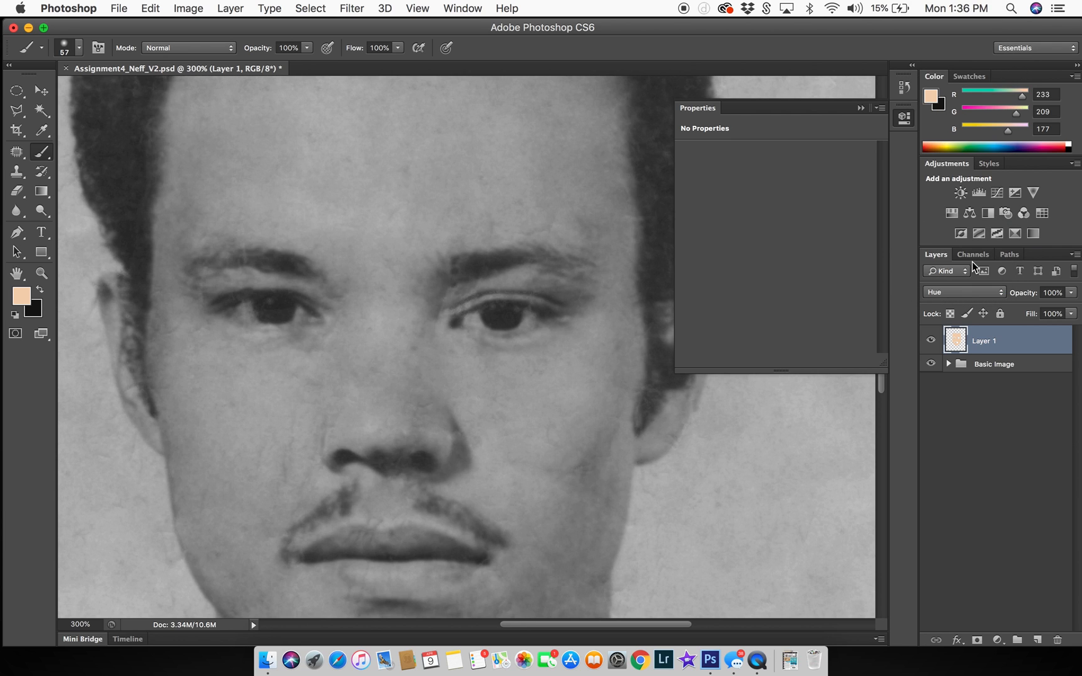
Step: Set the painted skin layer's blend mode to Multiply and its opacity to 52%
{"action": "left_click", "coordinate": [964, 293]}
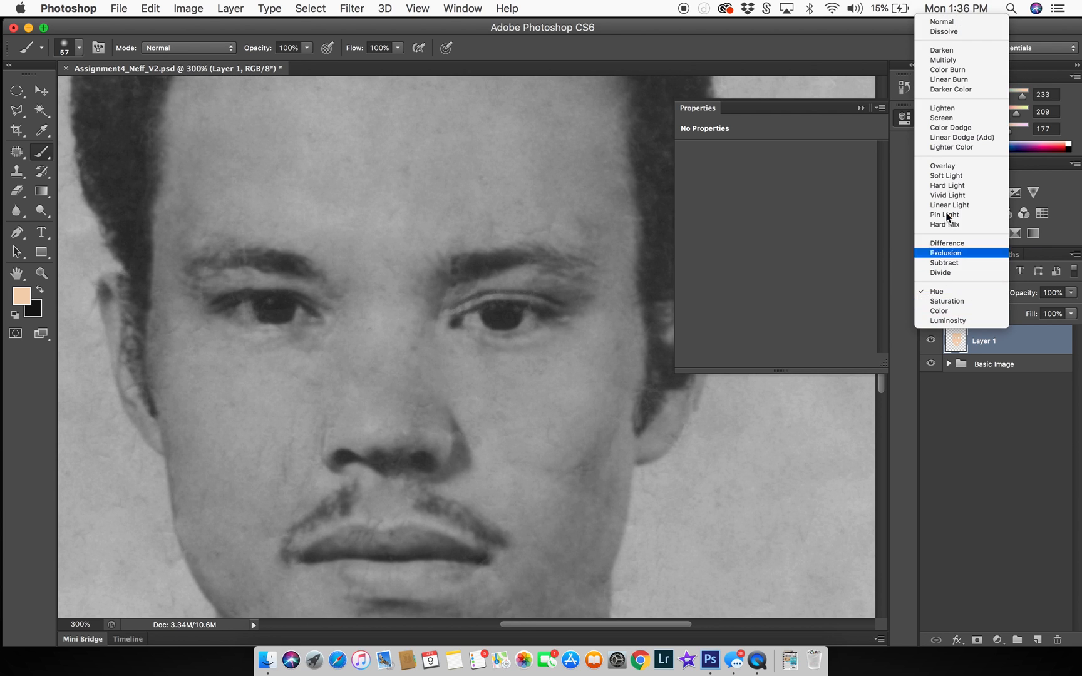
{"action": "left_click", "coordinate": [961, 60]}
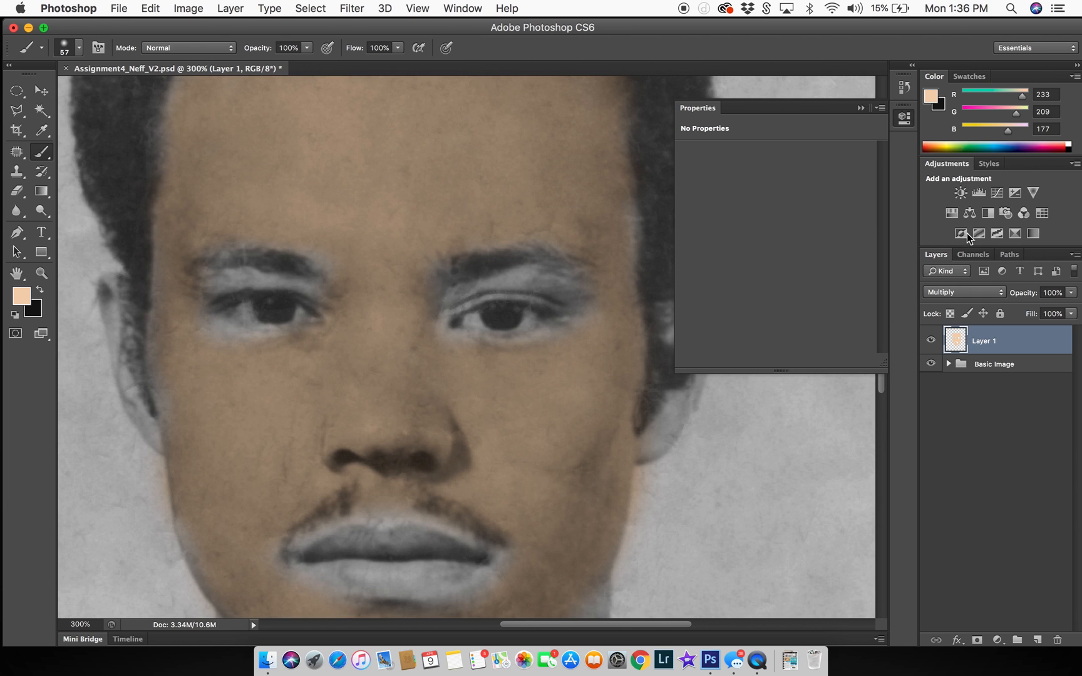
{"action": "left_click_drag", "start_coordinate": [1072, 293], "coordinate": [1038, 307]}
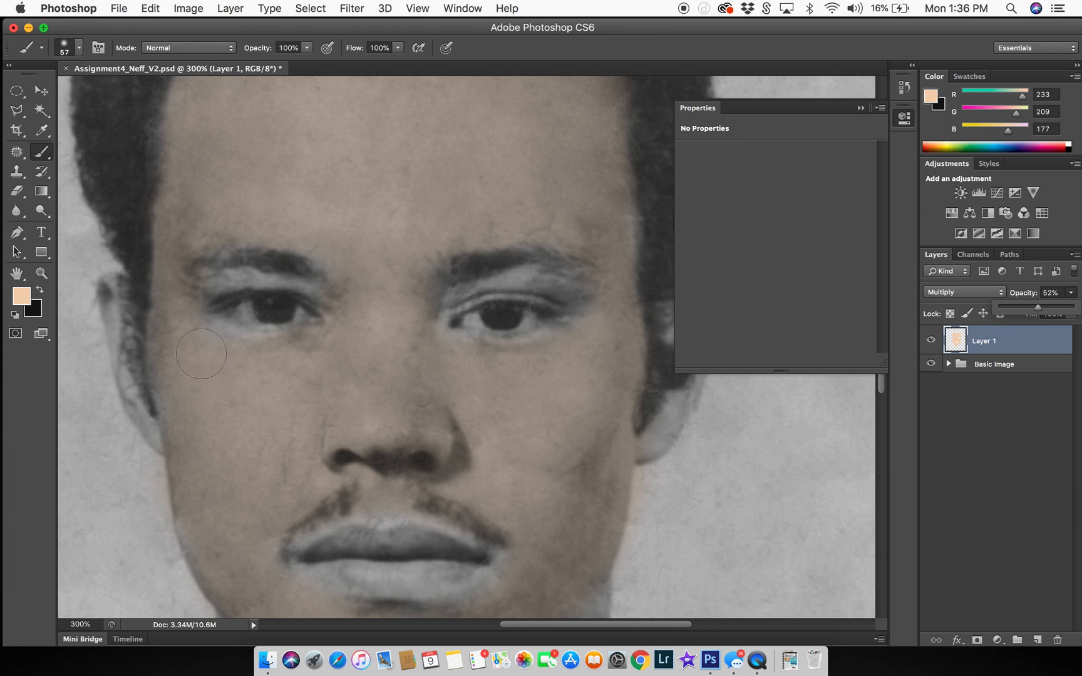
Step: Reduce the brush to 15 px and paint the skin tone over the eyebrow, eyelid and surroundings of the portrait's right-hand eye
{"action": "key", "text": "bracketleft"}
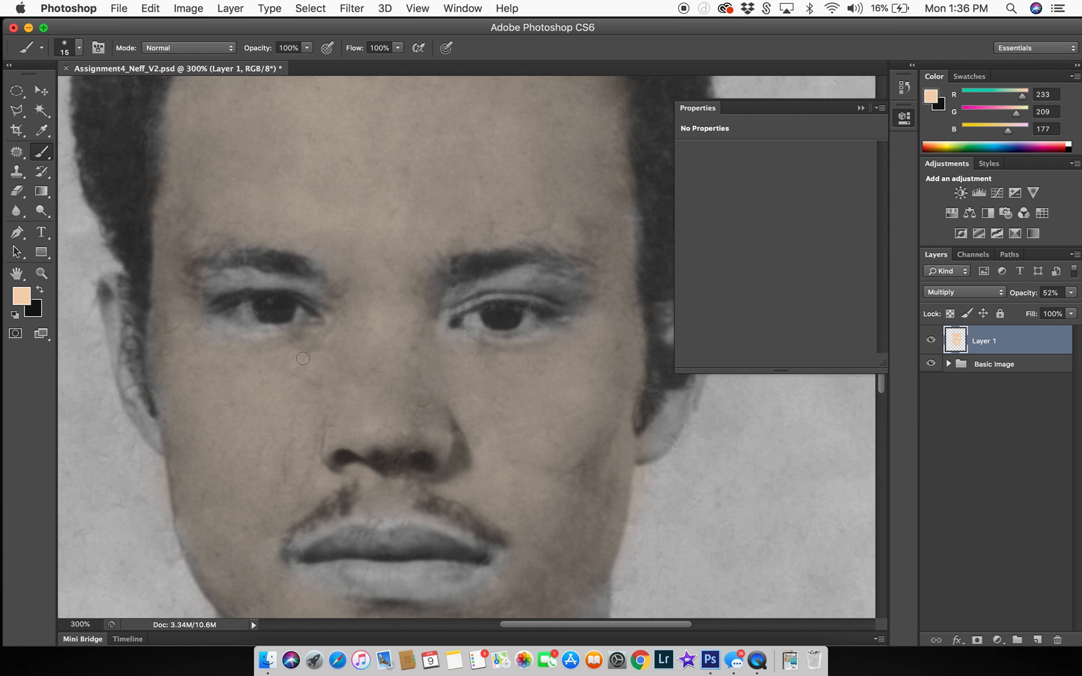
{"action": "key", "text": "super+equal"}
{"action": "key", "text": "super+equal"}
{"action": "key", "text": "super+equal"}
{"action": "key", "text": "super+equal"}
{"action": "key", "text": "super+equal"}
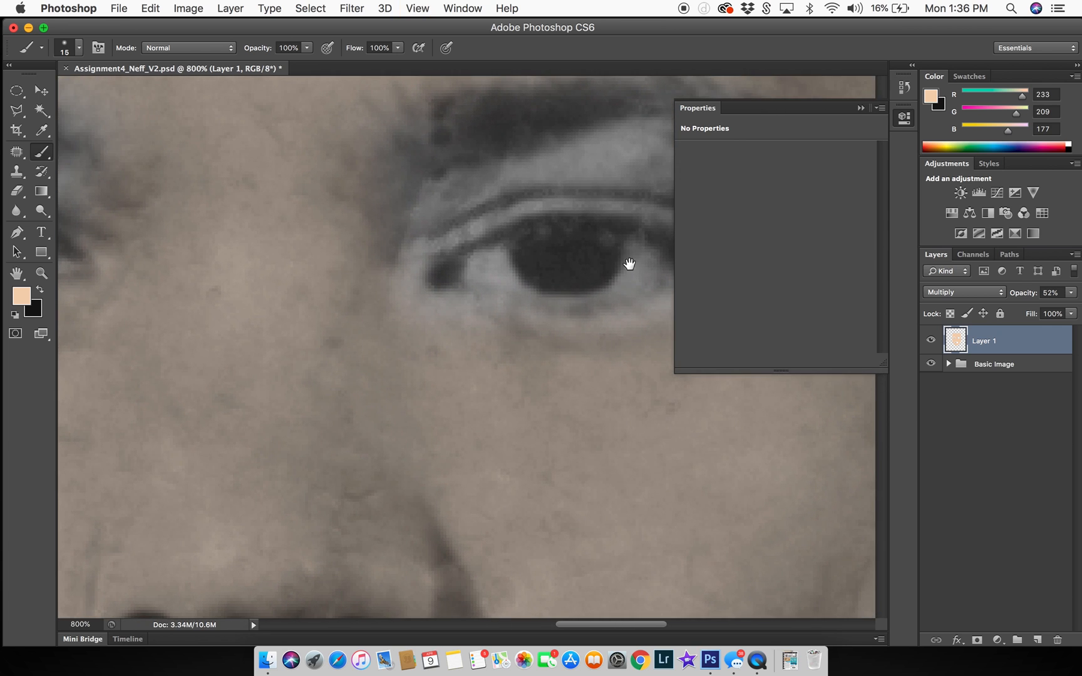
{"action": "mouse_move", "coordinate": [552, 297]}
{"action": "left_mouse_down"}
{"action": "mouse_move", "coordinate": [458, 327]}
{"action": "mouse_move", "coordinate": [268, 423]}
{"action": "left_mouse_up"}
{"action": "mouse_move", "coordinate": [479, 360]}
{"action": "left_mouse_down"}
{"action": "mouse_move", "coordinate": [358, 324]}
{"action": "mouse_move", "coordinate": [445, 363]}
{"action": "mouse_move", "coordinate": [349, 343]}
{"action": "mouse_move", "coordinate": [441, 399]}
{"action": "mouse_move", "coordinate": [372, 361]}
{"action": "mouse_move", "coordinate": [264, 331]}
{"action": "mouse_move", "coordinate": [373, 364]}
{"action": "mouse_move", "coordinate": [290, 346]}
{"action": "mouse_move", "coordinate": [200, 356]}
{"action": "mouse_move", "coordinate": [79, 403]}
{"action": "left_mouse_up"}
{"action": "mouse_move", "coordinate": [150, 325]}
{"action": "left_mouse_down"}
{"action": "mouse_move", "coordinate": [354, 294]}
{"action": "mouse_move", "coordinate": [391, 294]}
{"action": "left_mouse_up"}
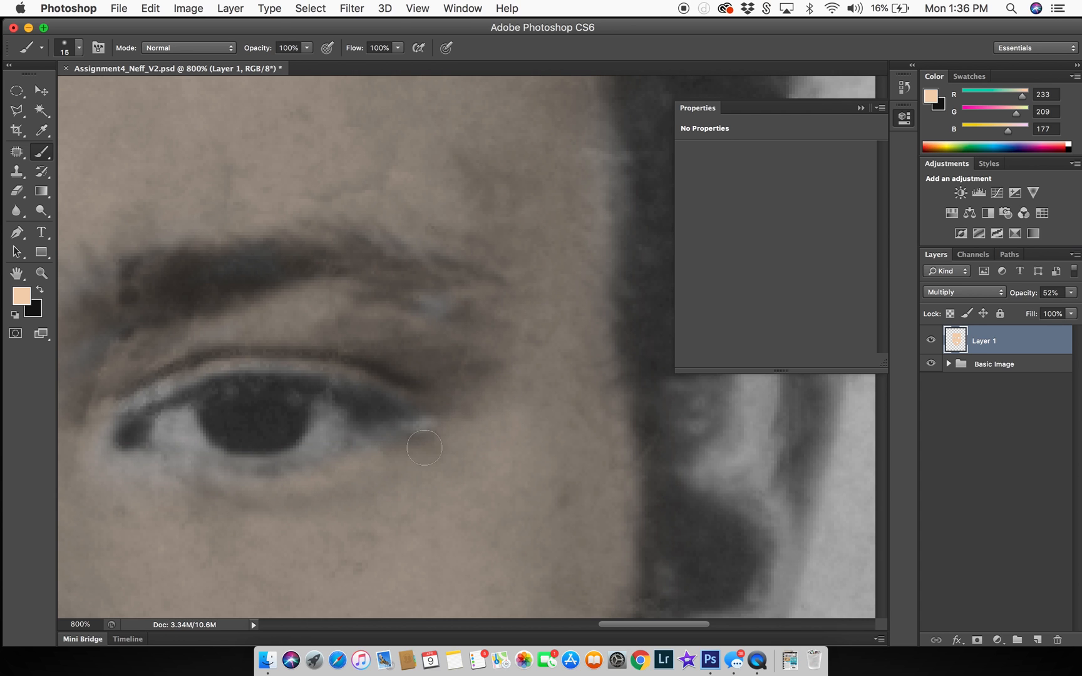
{"action": "left_click", "coordinate": [143, 461]}
Step: Paint the skin tone under the portrait's left-hand eye and over its eyelid and eyebrow, leaving the eyeball unpainted
{"action": "left_click_drag", "start_coordinate": [70, 462], "coordinate": [640, 440]}
{"action": "left_click_drag", "start_coordinate": [470, 423], "coordinate": [569, 432]}
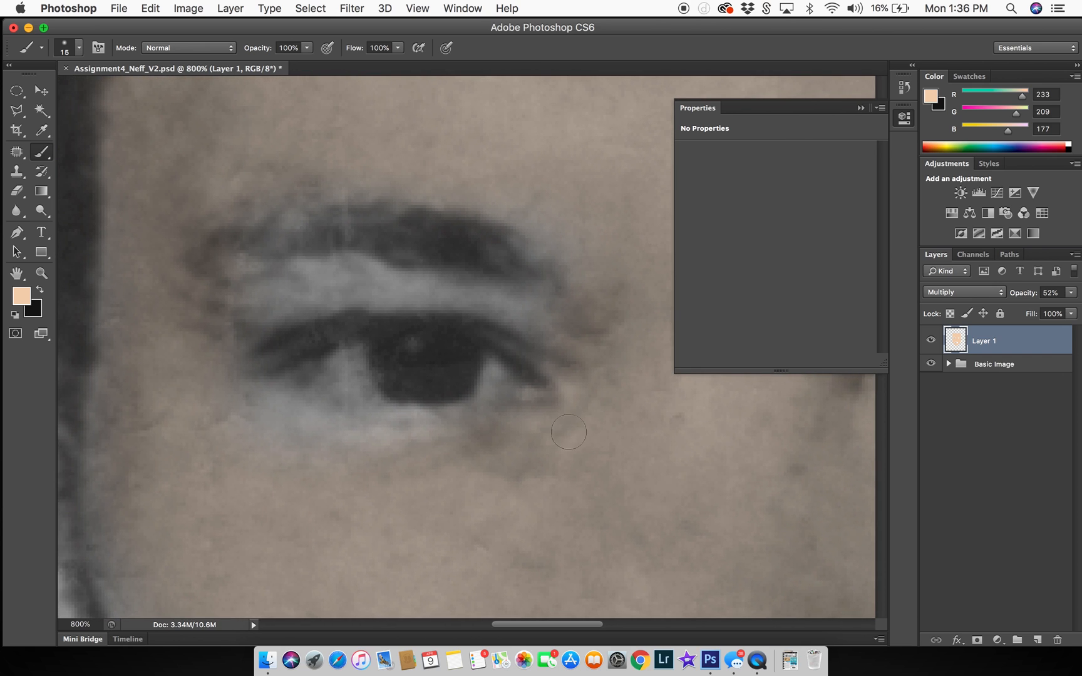
{"action": "mouse_move", "coordinate": [324, 266]}
{"action": "left_mouse_down"}
{"action": "mouse_move", "coordinate": [198, 315]}
{"action": "mouse_move", "coordinate": [319, 234]}
{"action": "mouse_move", "coordinate": [241, 294]}
{"action": "mouse_move", "coordinate": [249, 312]}
{"action": "mouse_move", "coordinate": [406, 247]}
{"action": "mouse_move", "coordinate": [283, 293]}
{"action": "mouse_move", "coordinate": [461, 303]}
{"action": "mouse_move", "coordinate": [295, 284]}
{"action": "mouse_move", "coordinate": [483, 263]}
{"action": "left_mouse_up"}
{"action": "left_click_drag", "start_coordinate": [292, 220], "coordinate": [336, 227]}
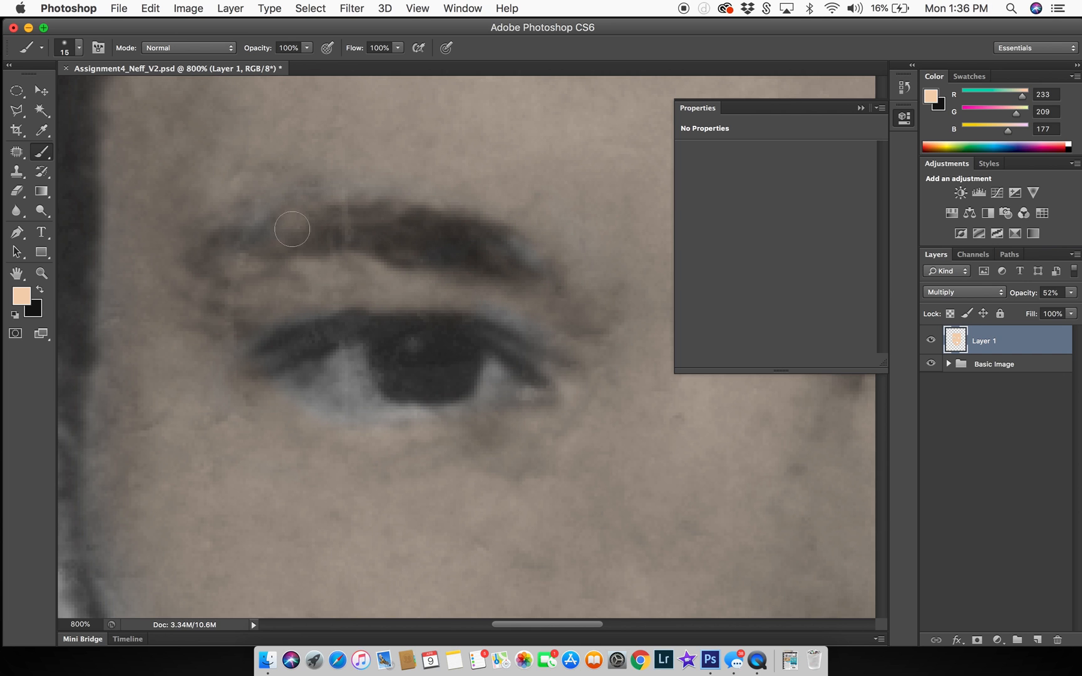
Step: Paint the skin tone over the portrait's left-hand ear and the gap beside the cheek on Layer 1
{"action": "left_click_drag", "start_coordinate": [137, 447], "coordinate": [181, 191]}
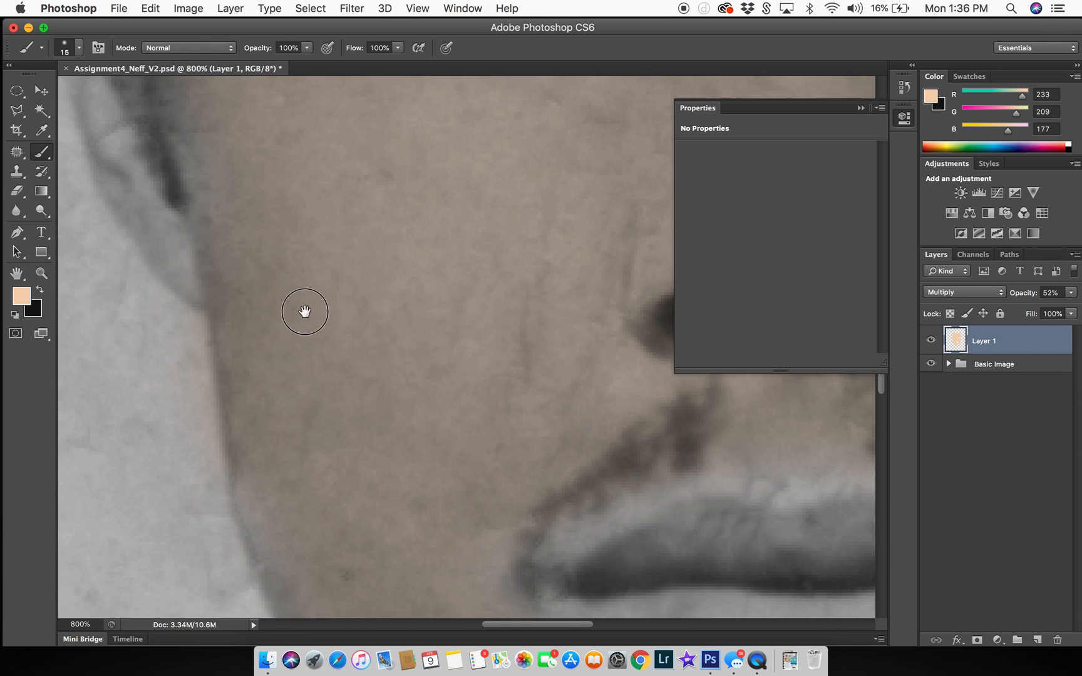
{"action": "left_click_drag", "start_coordinate": [296, 297], "coordinate": [386, 475]}
{"action": "mouse_move", "coordinate": [238, 144]}
{"action": "left_mouse_down"}
{"action": "mouse_move", "coordinate": [228, 120]}
{"action": "mouse_move", "coordinate": [210, 120]}
{"action": "mouse_move", "coordinate": [202, 190]}
{"action": "mouse_move", "coordinate": [257, 419]}
{"action": "mouse_move", "coordinate": [297, 506]}
{"action": "mouse_move", "coordinate": [363, 555]}
{"action": "mouse_move", "coordinate": [340, 468]}
{"action": "mouse_move", "coordinate": [271, 385]}
{"action": "left_mouse_up"}
{"action": "mouse_move", "coordinate": [306, 462]}
{"action": "left_mouse_down"}
{"action": "mouse_move", "coordinate": [243, 277]}
{"action": "mouse_move", "coordinate": [238, 207]}
{"action": "mouse_move", "coordinate": [265, 298]}
{"action": "left_mouse_up"}
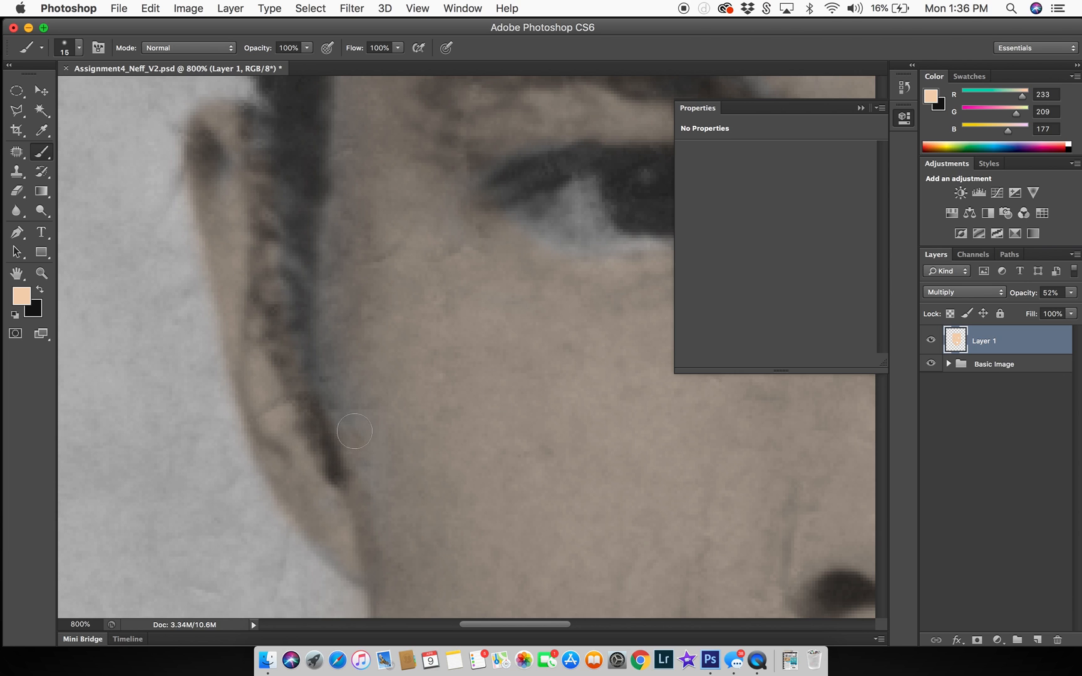
Step: Paint the skin tone closely around the edges of the upper and lower lips, leaving the lips unpainted
{"action": "left_click_drag", "start_coordinate": [596, 391], "coordinate": [82, 210]}
{"action": "left_click_drag", "start_coordinate": [814, 439], "coordinate": [446, 314]}
{"action": "left_click_drag", "start_coordinate": [485, 388], "coordinate": [472, 189]}
{"action": "left_click_drag", "start_coordinate": [434, 362], "coordinate": [465, 359]}
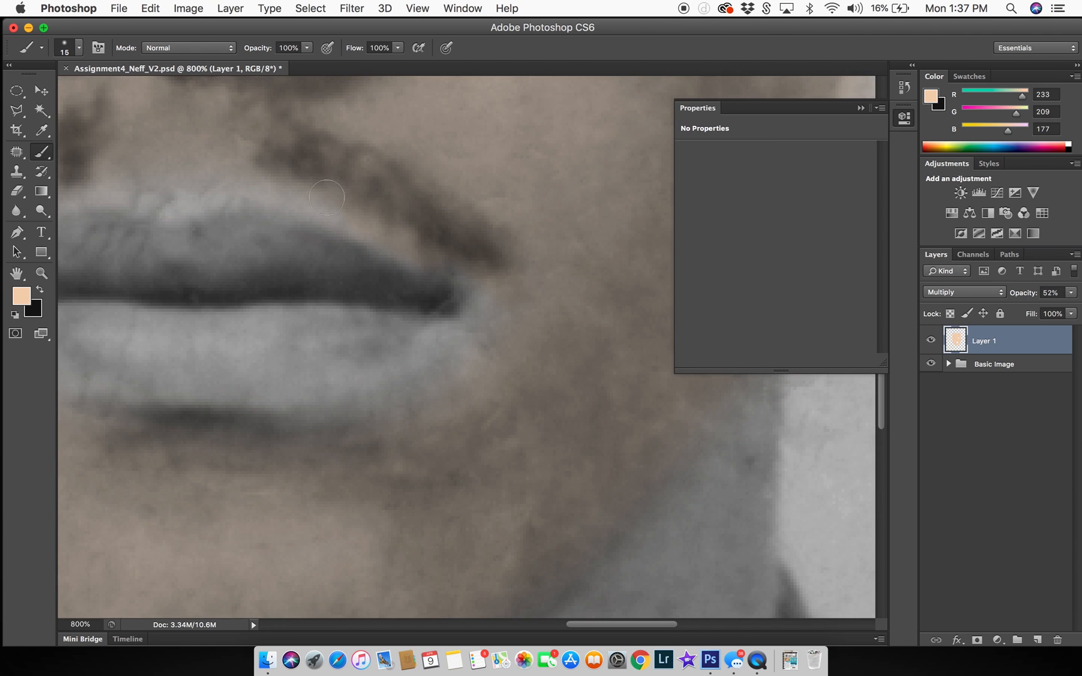
{"action": "left_click_drag", "start_coordinate": [310, 183], "coordinate": [592, 273]}
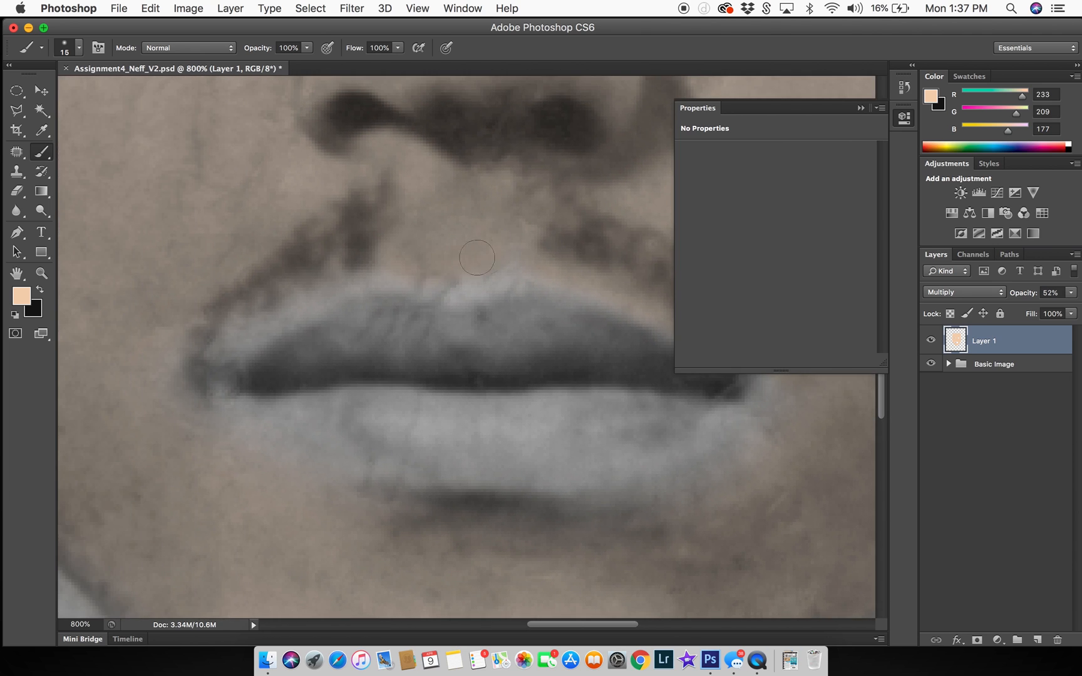
{"action": "mouse_move", "coordinate": [281, 307]}
{"action": "left_mouse_down"}
{"action": "mouse_move", "coordinate": [183, 354]}
{"action": "mouse_move", "coordinate": [195, 403]}
{"action": "left_mouse_up"}
{"action": "mouse_move", "coordinate": [512, 502]}
{"action": "left_mouse_down"}
{"action": "mouse_move", "coordinate": [636, 492]}
{"action": "mouse_move", "coordinate": [733, 449]}
{"action": "left_mouse_up"}
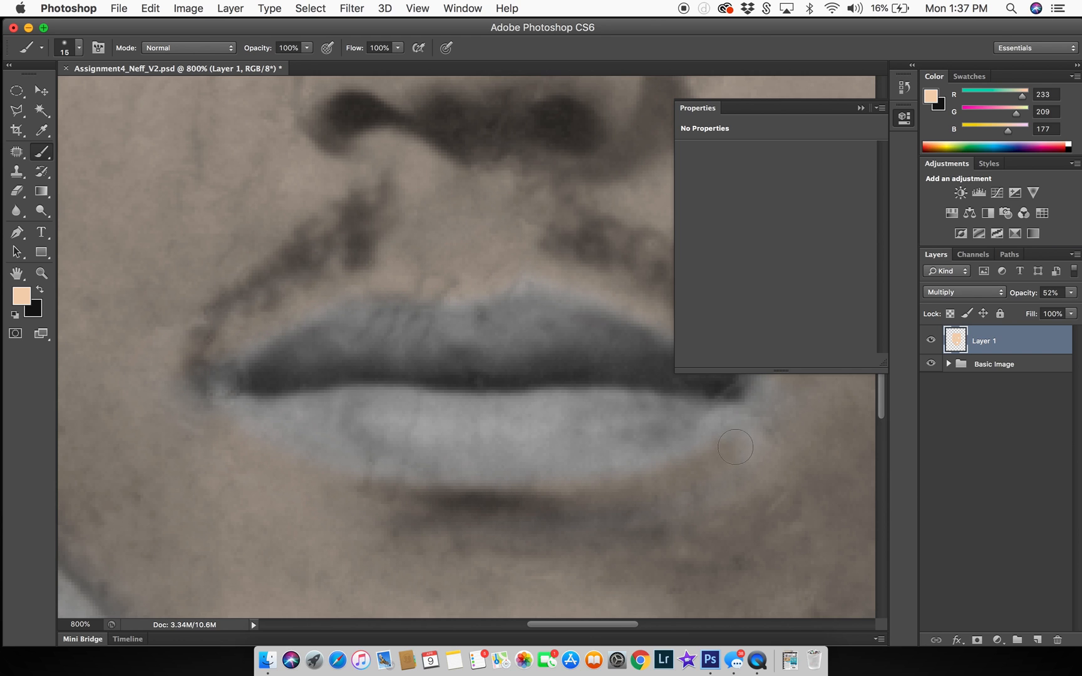
Step: Paint the skin tone along the outer edges of the neck, following the shirt collar
{"action": "mouse_move", "coordinate": [425, 536]}
{"action": "left_mouse_down"}
{"action": "mouse_move", "coordinate": [664, 271]}
{"action": "mouse_move", "coordinate": [555, 330]}
{"action": "mouse_move", "coordinate": [600, 298]}
{"action": "mouse_move", "coordinate": [649, 295]}
{"action": "left_mouse_up"}
{"action": "mouse_move", "coordinate": [298, 221]}
{"action": "left_mouse_down"}
{"action": "mouse_move", "coordinate": [312, 383]}
{"action": "mouse_move", "coordinate": [352, 500]}
{"action": "left_mouse_up"}
{"action": "scroll", "coordinate": [314, 181], "scroll_direction": "down", "scroll_amount": 10}
{"action": "mouse_move", "coordinate": [266, 216]}
{"action": "left_mouse_down"}
{"action": "mouse_move", "coordinate": [303, 272]}
{"action": "mouse_move", "coordinate": [418, 392]}
{"action": "mouse_move", "coordinate": [536, 450]}
{"action": "left_mouse_up"}
{"action": "left_click_drag", "start_coordinate": [440, 324], "coordinate": [250, 165]}
{"action": "mouse_move", "coordinate": [262, 233]}
{"action": "left_mouse_down"}
{"action": "mouse_move", "coordinate": [360, 367]}
{"action": "mouse_move", "coordinate": [396, 395]}
{"action": "mouse_move", "coordinate": [440, 407]}
{"action": "mouse_move", "coordinate": [570, 320]}
{"action": "mouse_move", "coordinate": [309, 444]}
{"action": "mouse_move", "coordinate": [319, 444]}
{"action": "mouse_move", "coordinate": [565, 243]}
{"action": "mouse_move", "coordinate": [374, 387]}
{"action": "mouse_move", "coordinate": [326, 407]}
{"action": "mouse_move", "coordinate": [422, 330]}
{"action": "mouse_move", "coordinate": [508, 229]}
{"action": "mouse_move", "coordinate": [524, 187]}
{"action": "mouse_move", "coordinate": [440, 280]}
{"action": "mouse_move", "coordinate": [449, 193]}
{"action": "left_mouse_up"}
{"action": "mouse_move", "coordinate": [425, 284]}
{"action": "left_mouse_down"}
{"action": "mouse_move", "coordinate": [348, 436]}
{"action": "mouse_move", "coordinate": [383, 220]}
{"action": "mouse_move", "coordinate": [383, 103]}
{"action": "mouse_move", "coordinate": [317, 404]}
{"action": "left_mouse_up"}
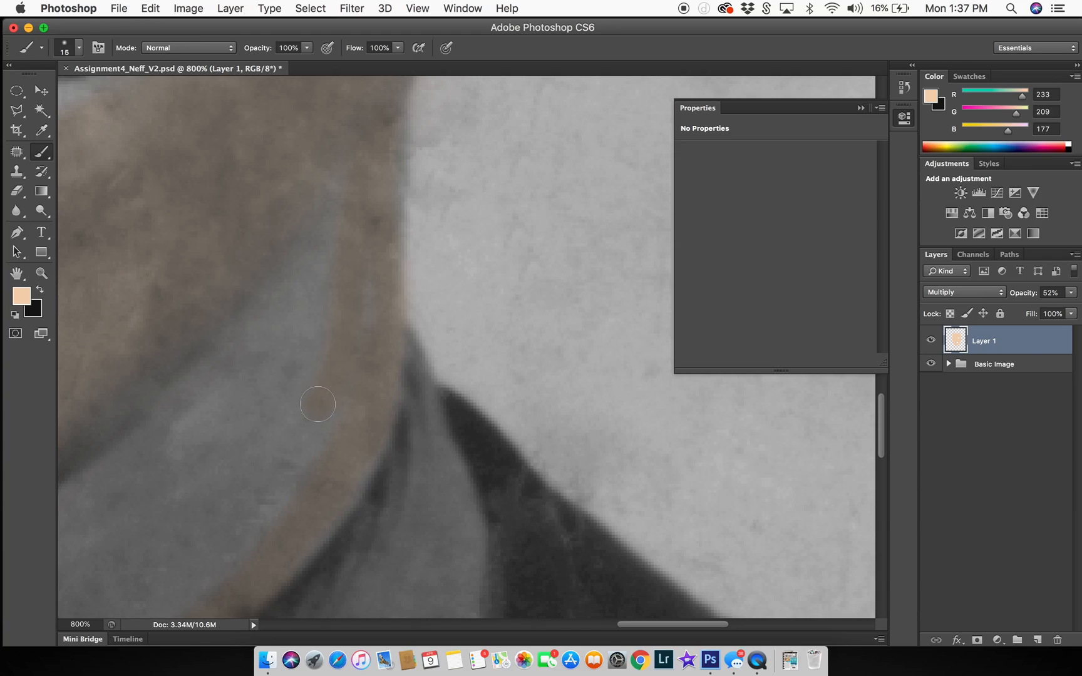
Step: Enlarge the brush to 45 px and fill the rest of the neck below the chin with the skin tone
{"action": "key", "text": "super+equal"}
{"action": "key", "text": "super+equal"}
{"action": "key", "text": "super+equal"}
{"action": "key", "text": "super+minus"}
{"action": "key", "text": "super+minus"}
{"action": "key", "text": "super+minus"}
{"action": "key", "text": "super+minus"}
{"action": "key", "text": "super+minus"}
{"action": "key", "text": "super+minus"}
{"action": "key", "text": "super+minus"}
{"action": "key", "text": "super+minus"}
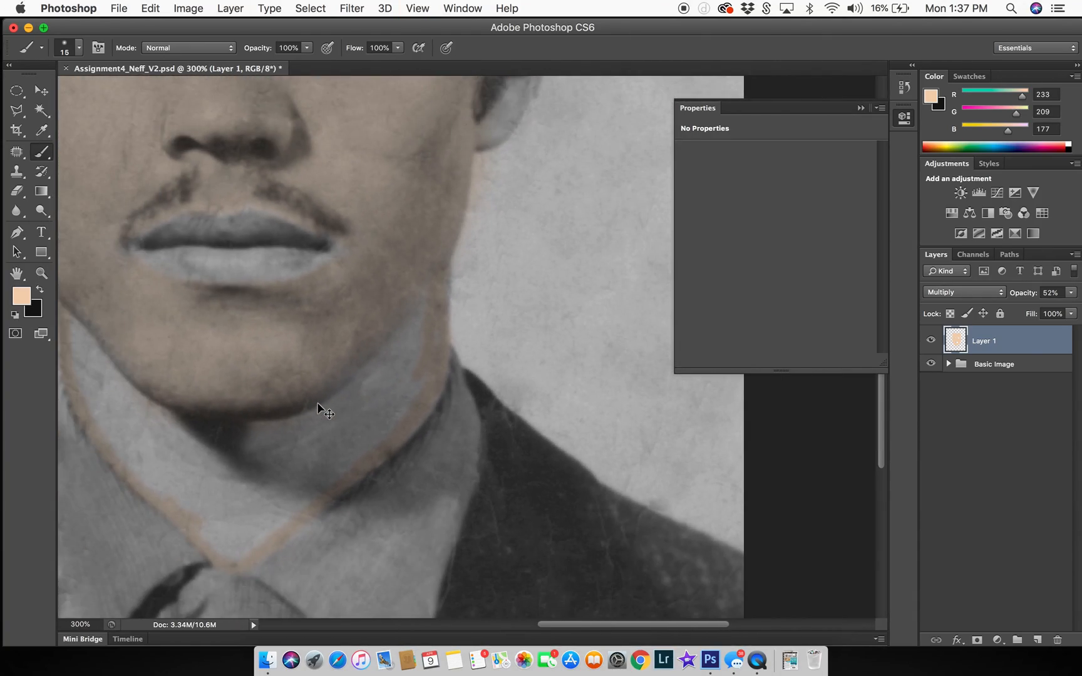
{"action": "key", "text": "bracketright"}
{"action": "key", "text": "bracketright"}
{"action": "key", "text": "bracketright"}
{"action": "left_click_drag", "start_coordinate": [289, 398], "coordinate": [392, 374]}
{"action": "mouse_move", "coordinate": [196, 309]}
{"action": "left_mouse_down"}
{"action": "mouse_move", "coordinate": [229, 415]}
{"action": "mouse_move", "coordinate": [244, 420]}
{"action": "mouse_move", "coordinate": [266, 399]}
{"action": "mouse_move", "coordinate": [301, 422]}
{"action": "mouse_move", "coordinate": [312, 477]}
{"action": "mouse_move", "coordinate": [343, 386]}
{"action": "mouse_move", "coordinate": [369, 404]}
{"action": "mouse_move", "coordinate": [338, 518]}
{"action": "mouse_move", "coordinate": [431, 443]}
{"action": "mouse_move", "coordinate": [523, 337]}
{"action": "left_mouse_up"}
{"action": "left_click_drag", "start_coordinate": [487, 408], "coordinate": [539, 257]}
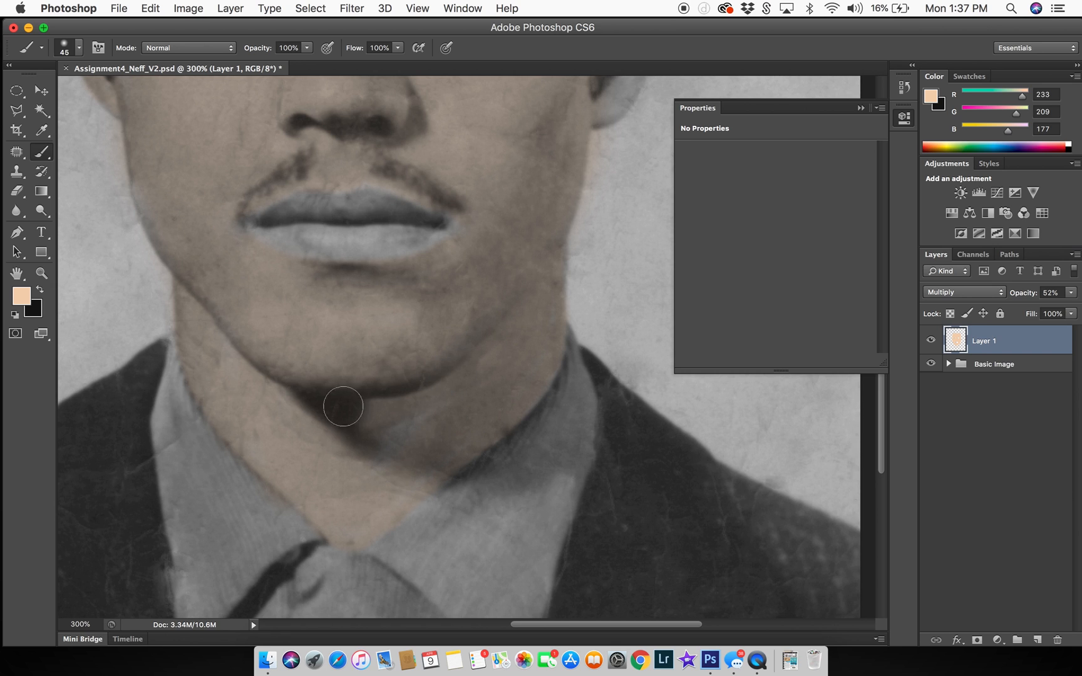
Step: Add a new layer above Layer 1 for the lip color
{"action": "left_click_drag", "start_coordinate": [500, 303], "coordinate": [424, 639]}
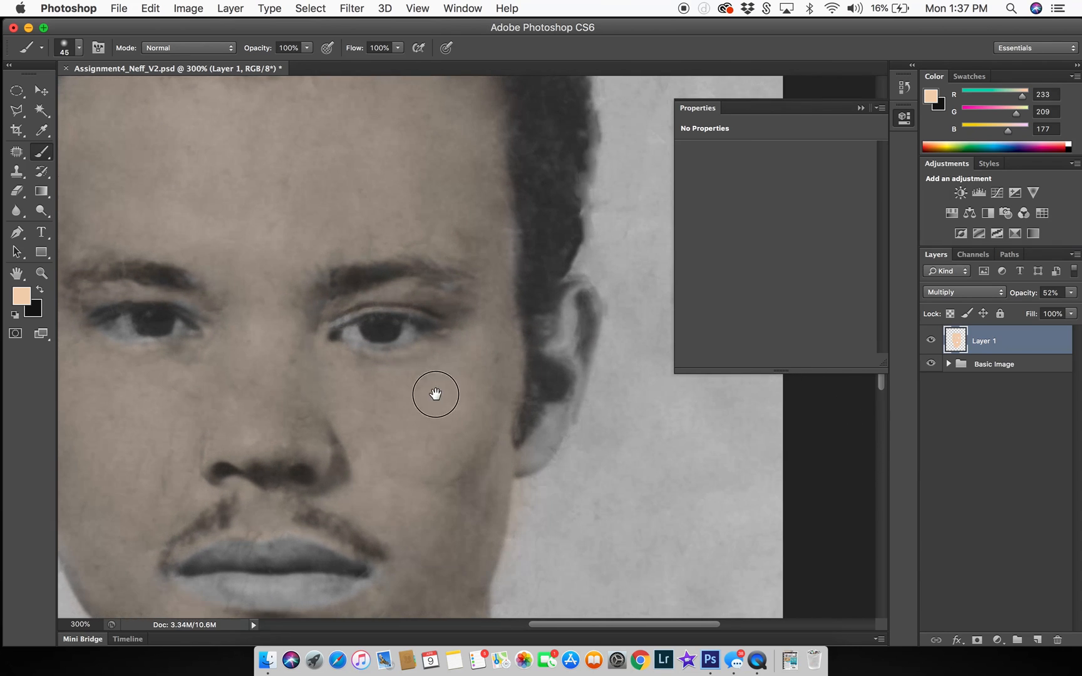
{"action": "left_click_drag", "start_coordinate": [434, 394], "coordinate": [492, 474]}
{"action": "left_click_drag", "start_coordinate": [356, 195], "coordinate": [398, 119]}
{"action": "scroll", "coordinate": [400, 225], "scroll_direction": "down", "scroll_amount": 5}
{"action": "scroll", "coordinate": [401, 224], "scroll_direction": "right", "scroll_amount": 2}
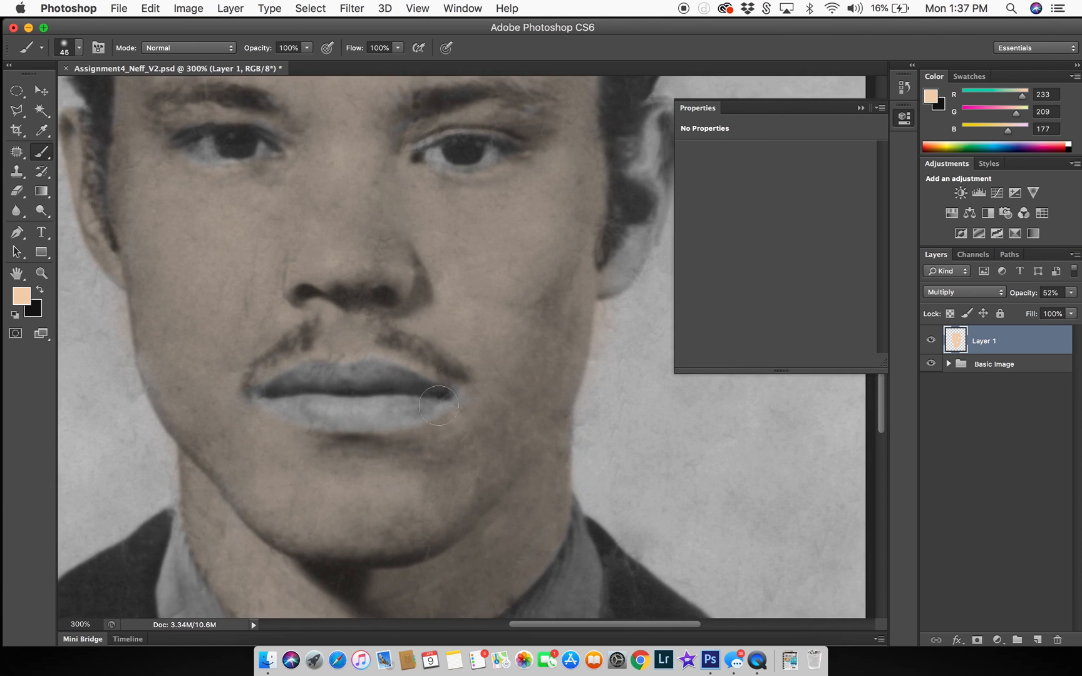
{"action": "key", "text": "super+plus"}
{"action": "key", "text": "super+plus"}
{"action": "key", "text": "super+plus"}
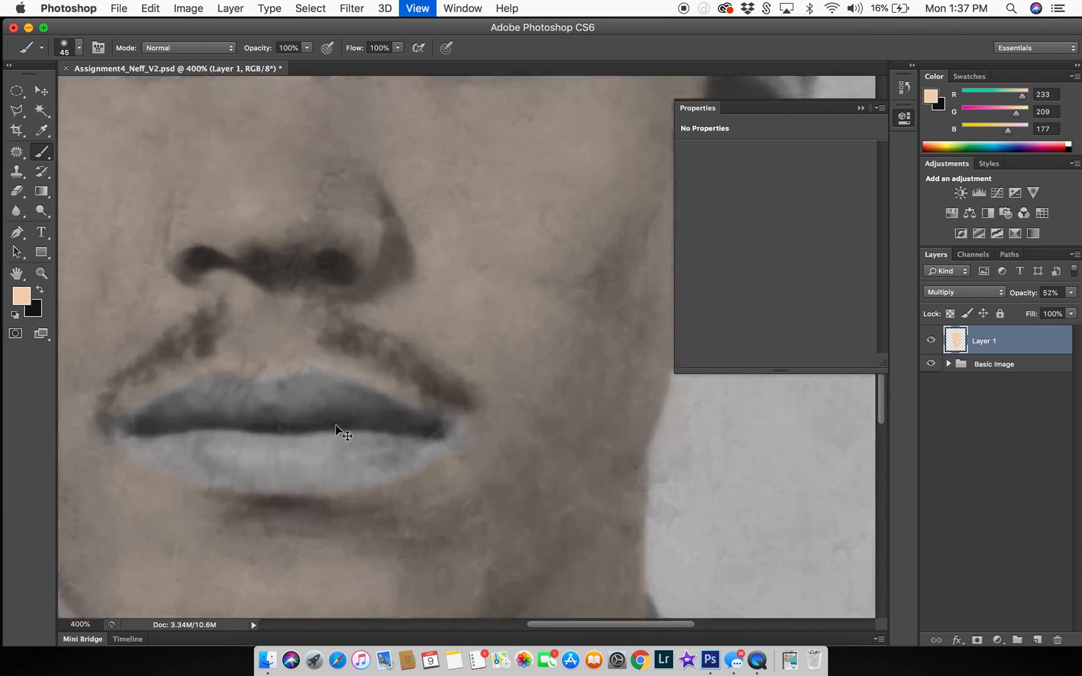
{"action": "left_click", "coordinate": [1036, 639]}
{"action": "scroll", "coordinate": [395, 338], "scroll_direction": "left", "scroll_amount": 4}
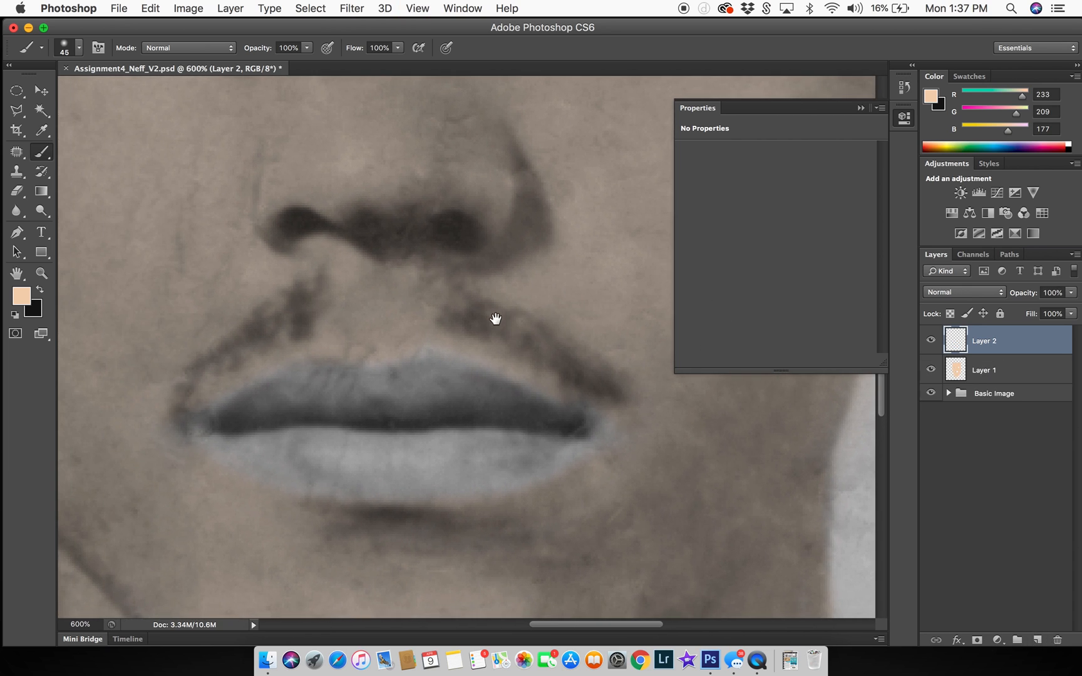
Step: Set the foreground color to pink (RGB 233, 177, 221) and paint over the lips, reducing the soft brush to 20 px
{"action": "left_click", "coordinate": [21, 295]}
{"action": "left_click_drag", "start_coordinate": [871, 235], "coordinate": [876, 251]}
{"action": "left_click", "coordinate": [1000, 217]}
{"action": "key", "text": "b"}
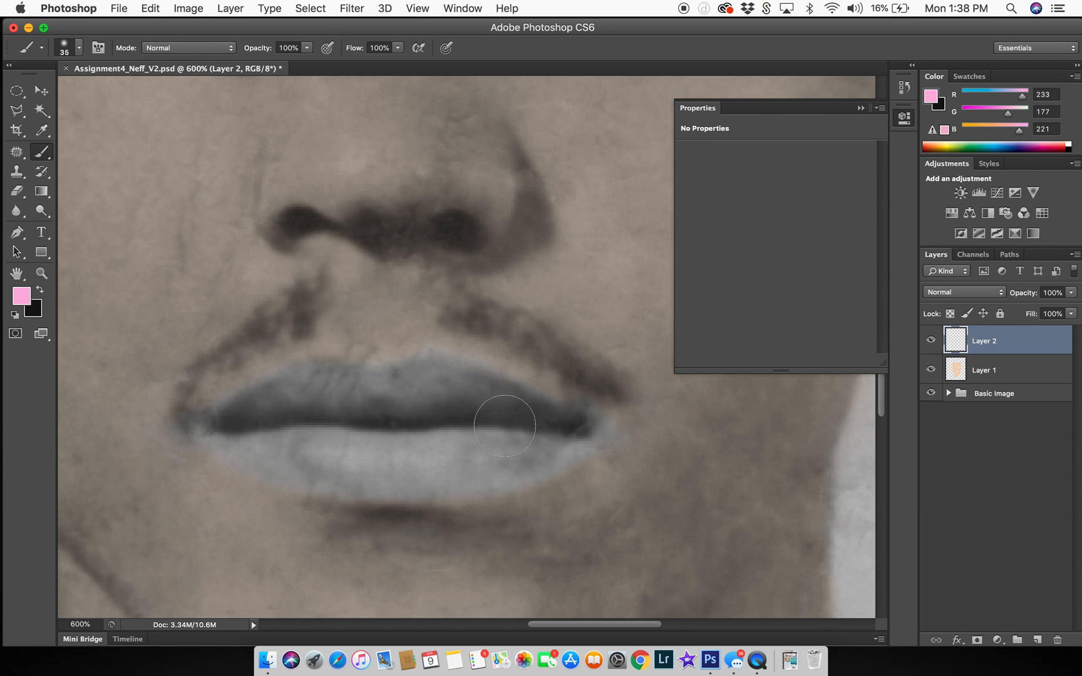
{"action": "mouse_move", "coordinate": [542, 422]}
{"action": "left_mouse_down"}
{"action": "mouse_move", "coordinate": [456, 369]}
{"action": "mouse_move", "coordinate": [377, 387]}
{"action": "mouse_move", "coordinate": [313, 383]}
{"action": "mouse_move", "coordinate": [232, 415]}
{"action": "mouse_move", "coordinate": [271, 448]}
{"action": "mouse_move", "coordinate": [343, 464]}
{"action": "mouse_move", "coordinate": [403, 455]}
{"action": "mouse_move", "coordinate": [313, 459]}
{"action": "mouse_move", "coordinate": [359, 472]}
{"action": "mouse_move", "coordinate": [537, 449]}
{"action": "mouse_move", "coordinate": [428, 471]}
{"action": "mouse_move", "coordinate": [507, 467]}
{"action": "mouse_move", "coordinate": [585, 436]}
{"action": "mouse_move", "coordinate": [458, 410]}
{"action": "mouse_move", "coordinate": [461, 434]}
{"action": "mouse_move", "coordinate": [516, 413]}
{"action": "mouse_move", "coordinate": [451, 400]}
{"action": "mouse_move", "coordinate": [428, 431]}
{"action": "mouse_move", "coordinate": [443, 424]}
{"action": "mouse_move", "coordinate": [416, 409]}
{"action": "mouse_move", "coordinate": [276, 429]}
{"action": "mouse_move", "coordinate": [428, 400]}
{"action": "left_mouse_up"}
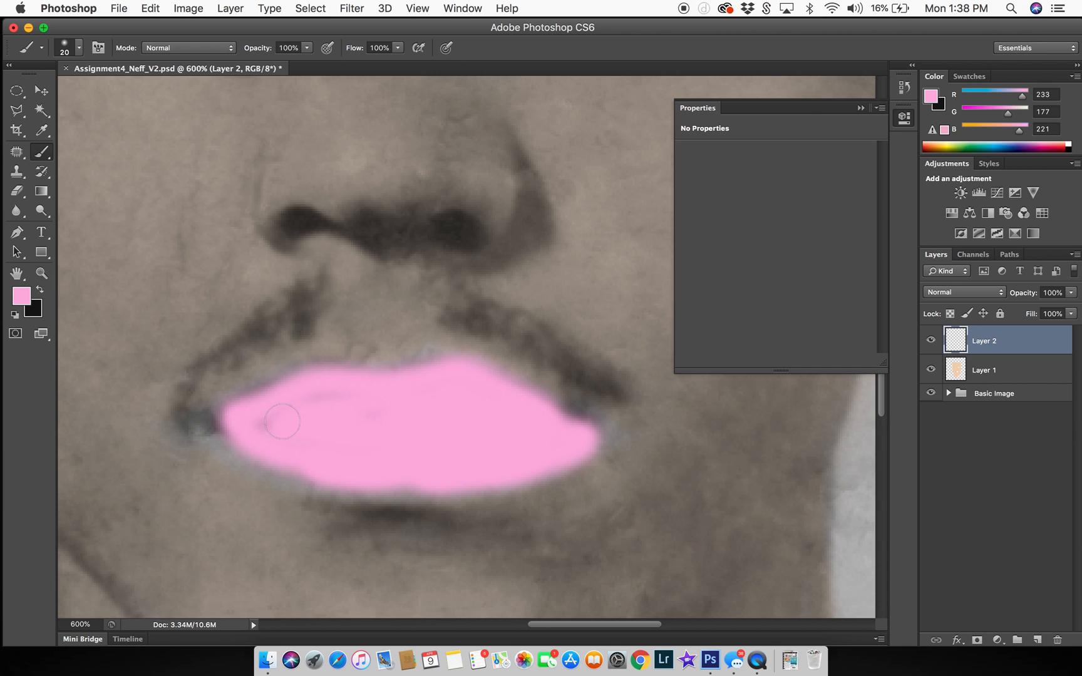
Step: Set the pink lip layer's blend mode to Multiply and its opacity to 45%
{"action": "left_click", "coordinate": [958, 292]}
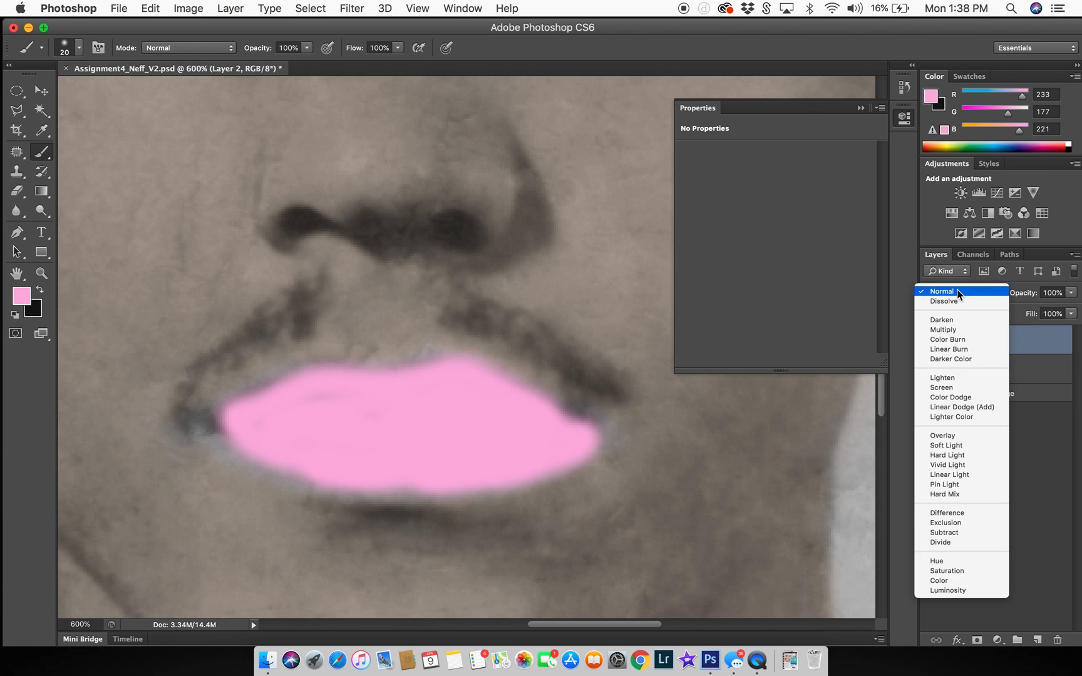
{"action": "left_click", "coordinate": [968, 327]}
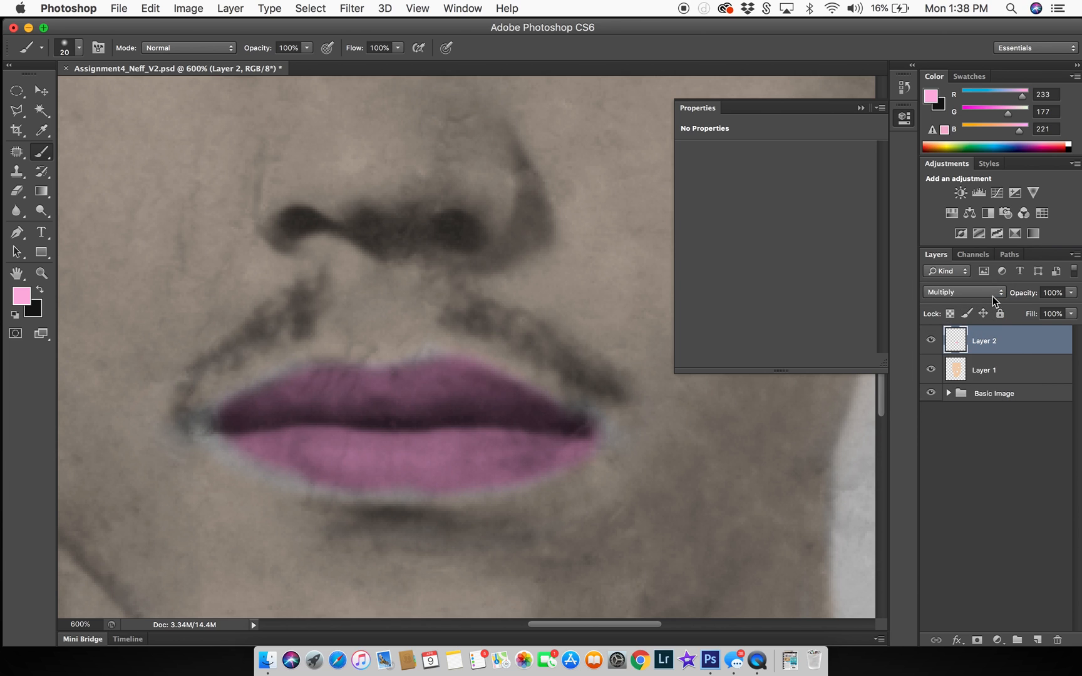
{"action": "left_click", "coordinate": [1069, 293]}
{"action": "left_click", "coordinate": [1024, 308]}
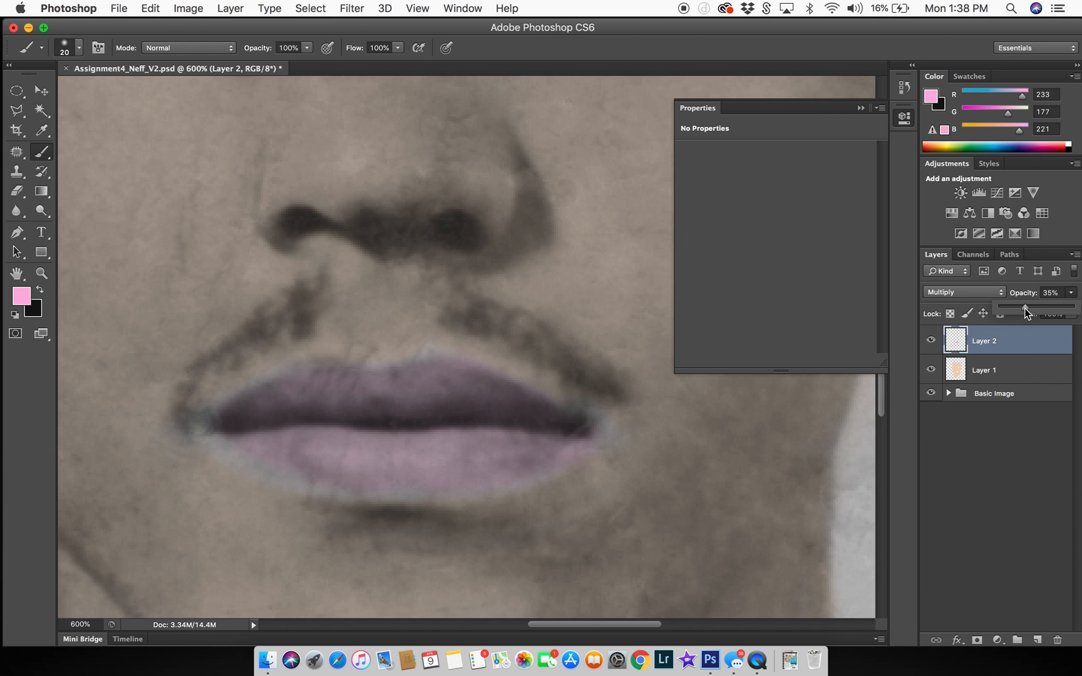
{"action": "left_click_drag", "start_coordinate": [1024, 313], "coordinate": [1029, 312]}
Step: Add a Hue/Saturation adjustment layer above Layer 2 and clip it to that layer
{"action": "left_click", "coordinate": [997, 640]}
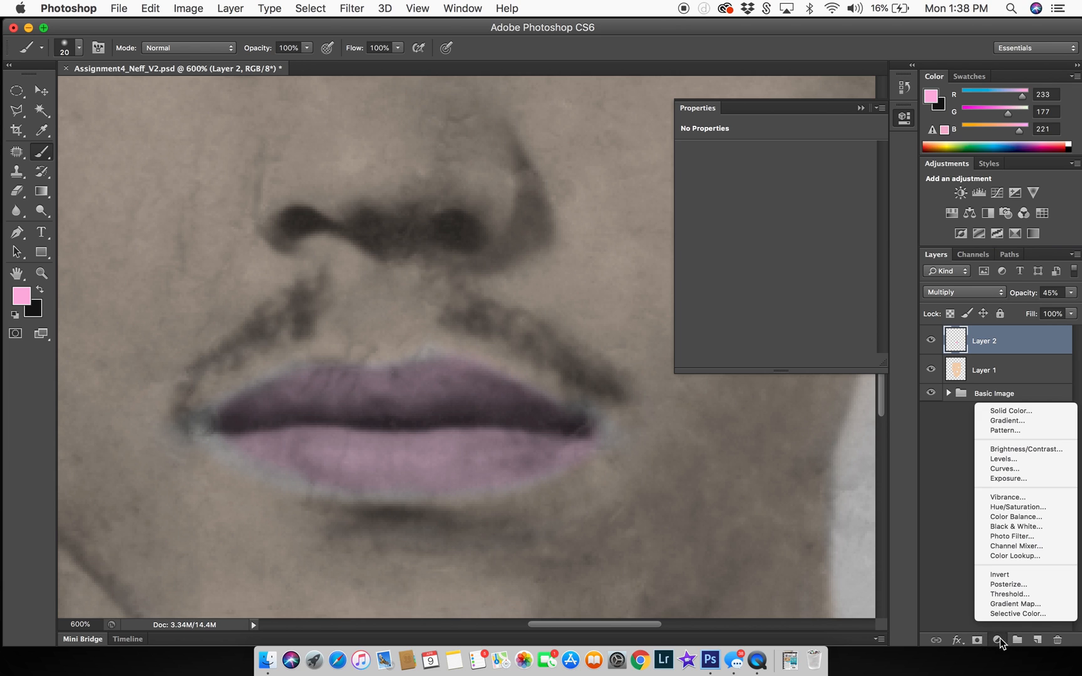
{"action": "left_click", "coordinate": [1030, 507]}
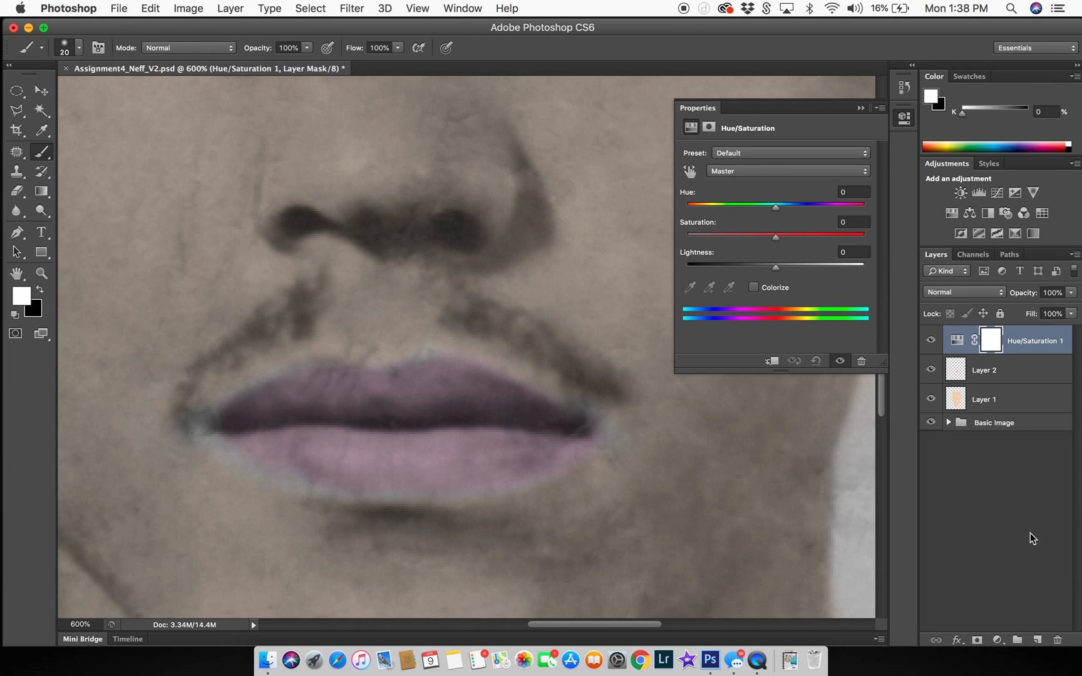
{"action": "left_click", "coordinate": [774, 361]}
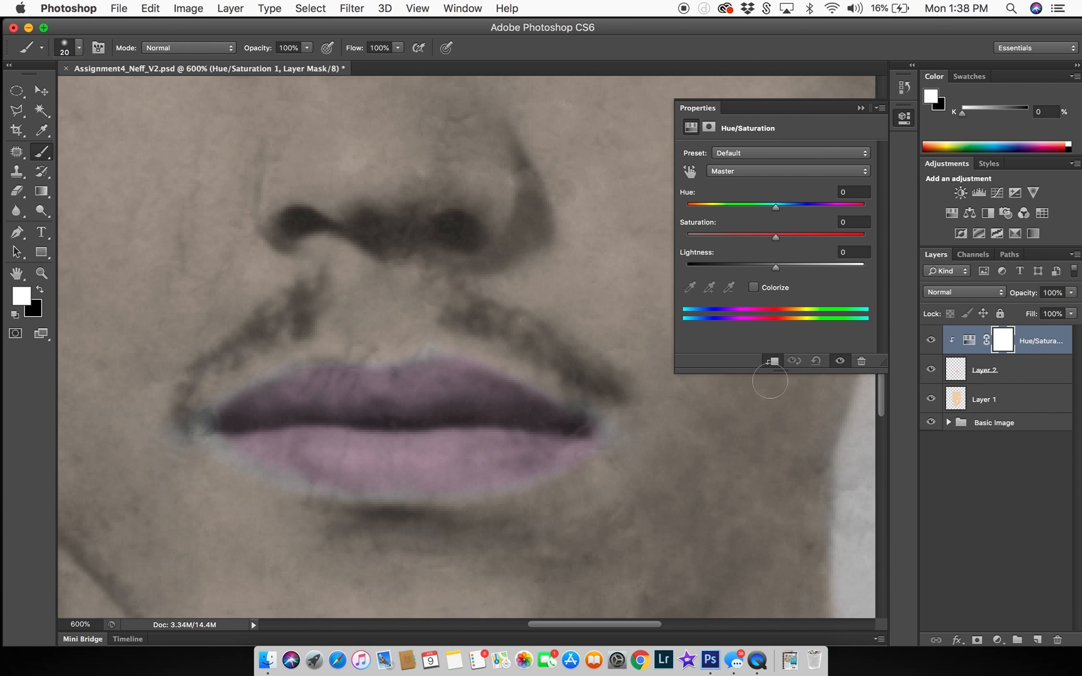
Step: Set the lip adjustment's Hue to +25, Saturation to -1 and Lightness to -15
{"action": "mouse_move", "coordinate": [778, 205]}
{"action": "left_mouse_down"}
{"action": "mouse_move", "coordinate": [758, 213]}
{"action": "mouse_move", "coordinate": [779, 219]}
{"action": "left_mouse_up"}
{"action": "left_click_drag", "start_coordinate": [782, 213], "coordinate": [765, 278]}
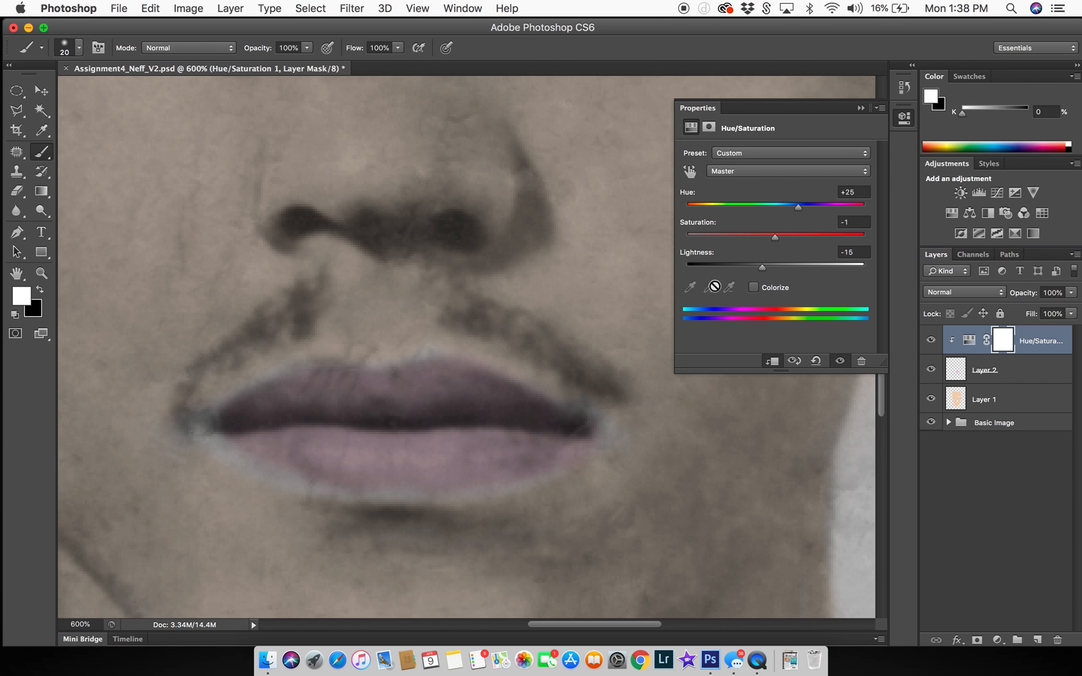
{"action": "key", "text": "super+minus"}
{"action": "key", "text": "super+minus"}
{"action": "key", "text": "super+minus"}
{"action": "key", "text": "super+minus"}
{"action": "key", "text": "super+minus"}
{"action": "key", "text": "super+minus"}
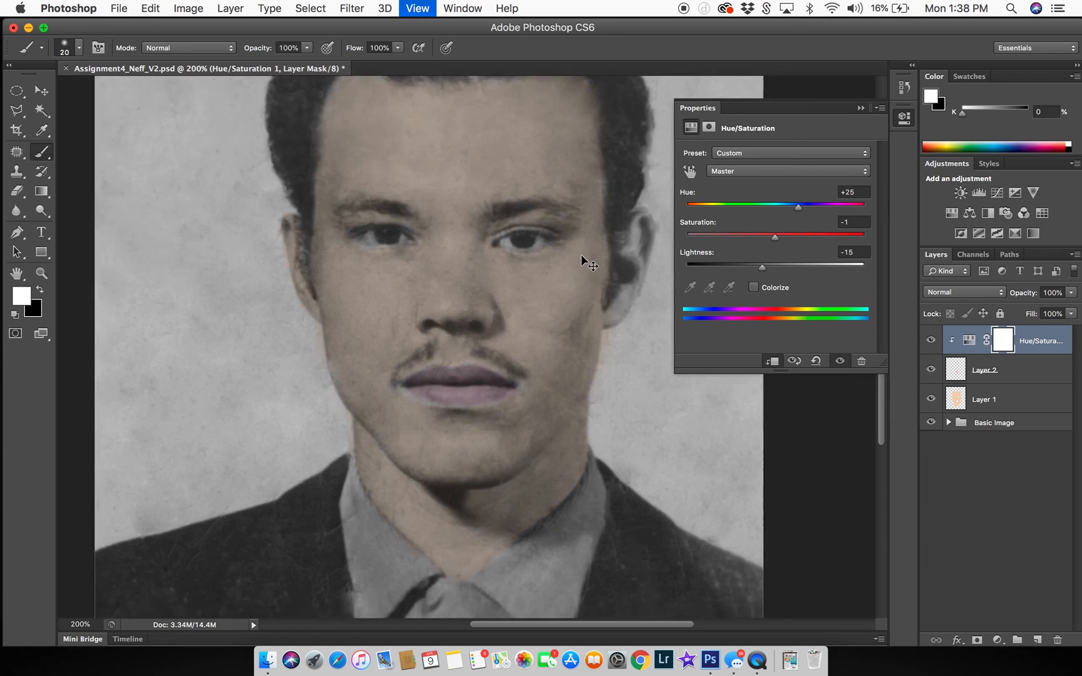
Step: Select the skin color layer (Layer 1) and set its blend mode to Normal
{"action": "key", "text": "super+plus"}
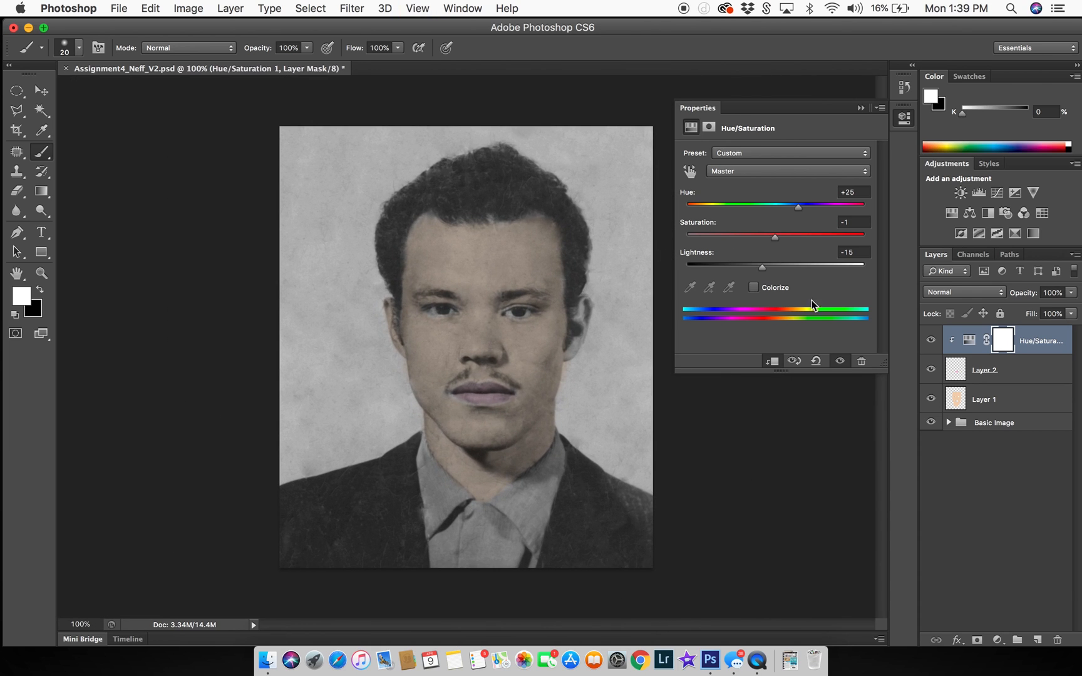
{"action": "key", "text": "super+plus"}
{"action": "key", "text": "super+plus"}
{"action": "key", "text": "super+plus"}
{"action": "key", "text": "super+plus"}
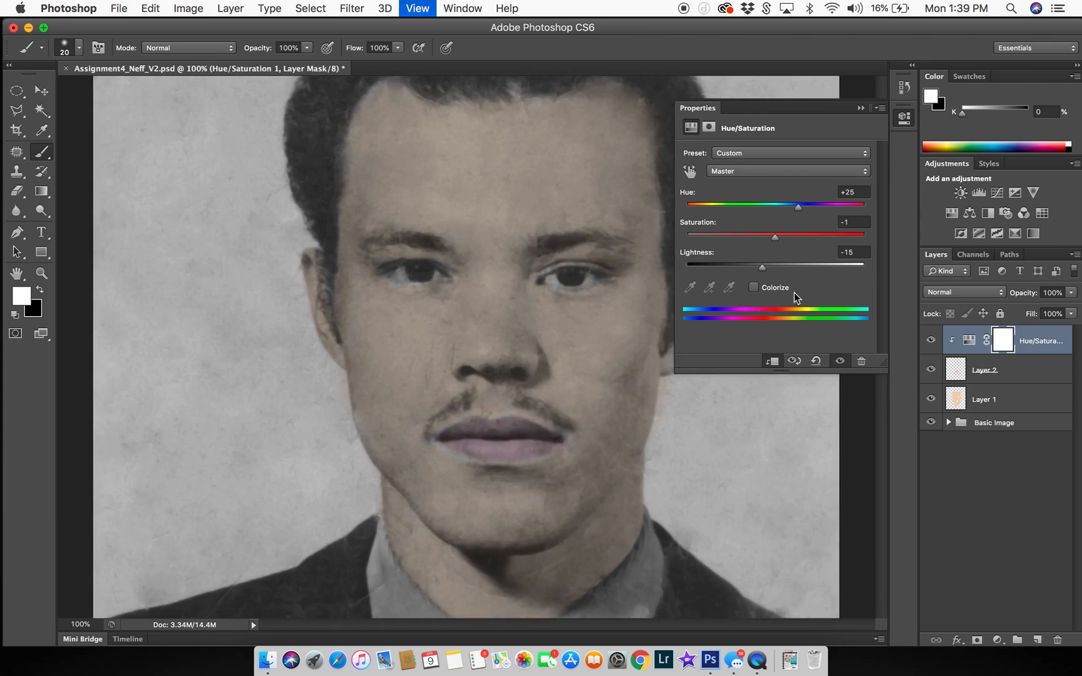
{"action": "key", "text": "super+plus"}
{"action": "key", "text": "super+plus"}
{"action": "key", "text": "super+plus"}
{"action": "key", "text": "super+plus"}
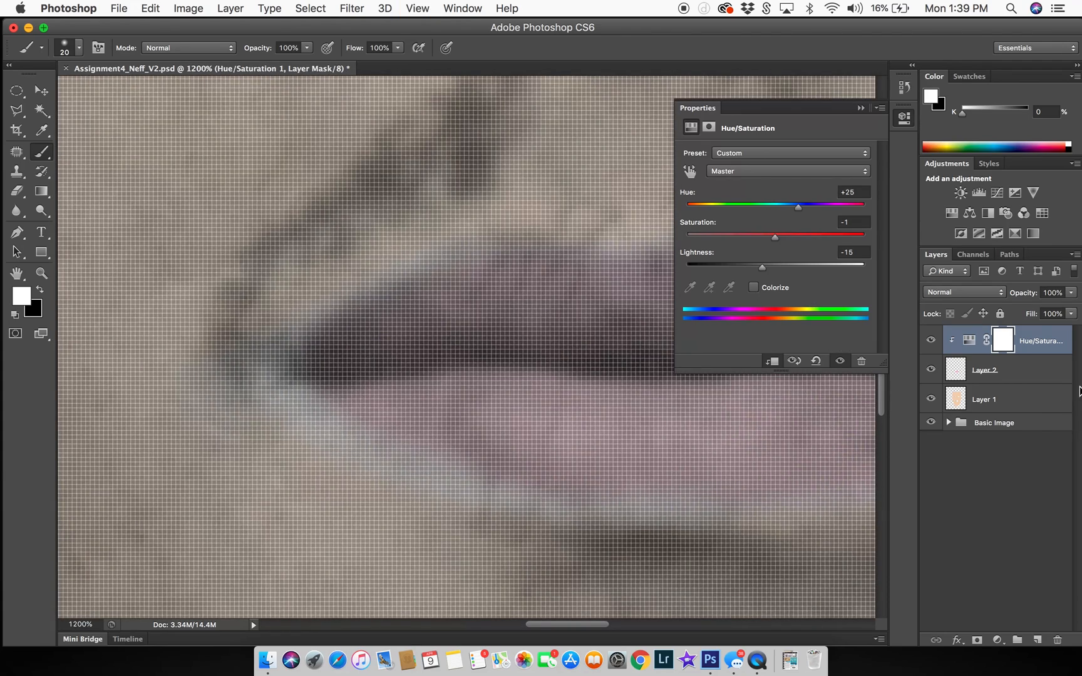
{"action": "left_click", "coordinate": [997, 404]}
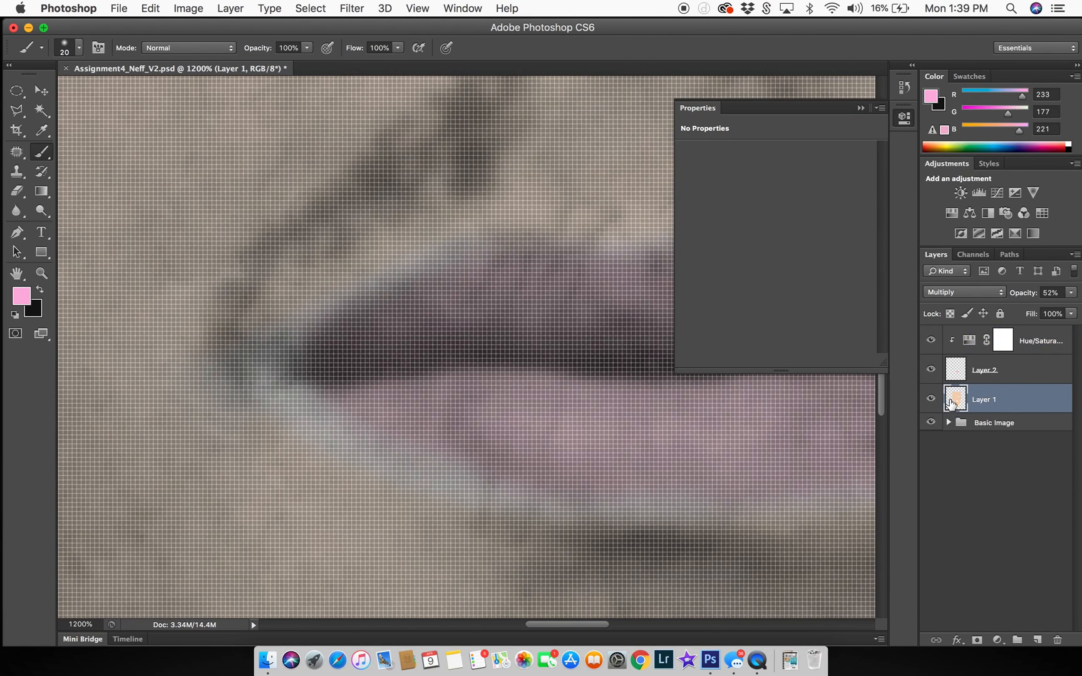
{"action": "left_click", "coordinate": [979, 298]}
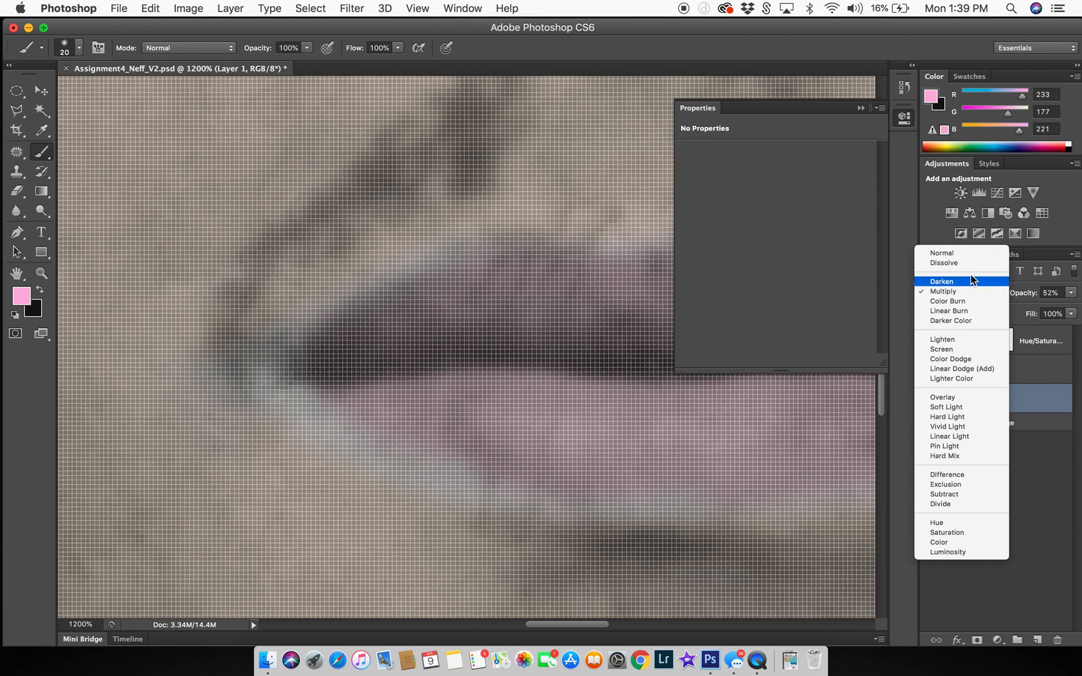
{"action": "left_click", "coordinate": [961, 251]}
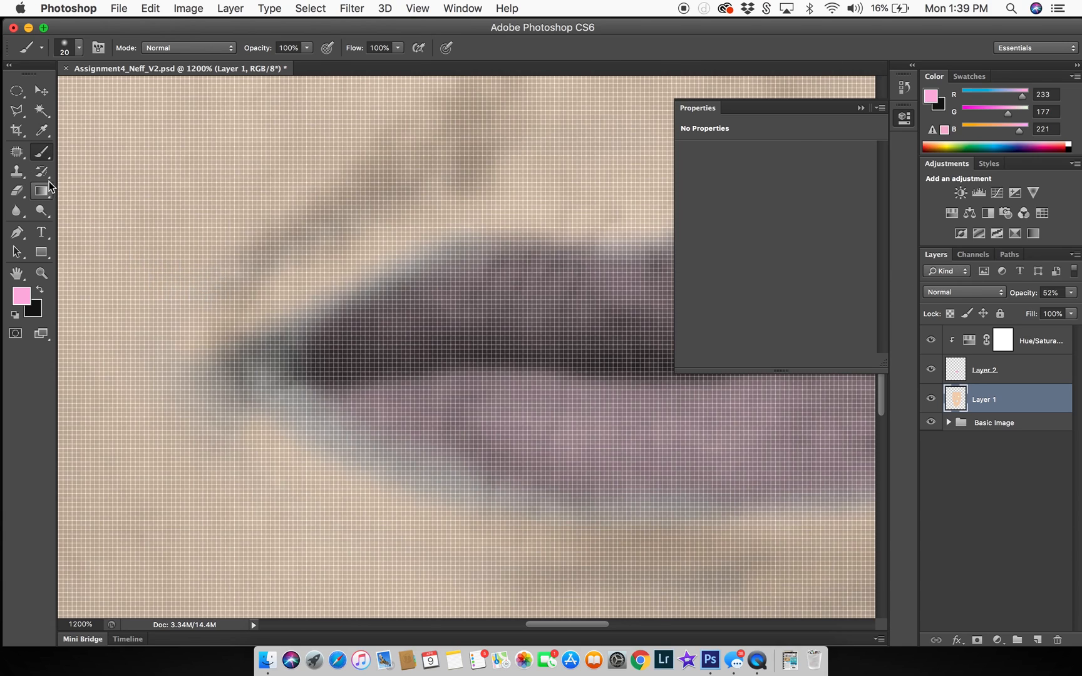
Step: Sample the skin tone beside the mouth (RGB 193, 180, 164) and brush it along the lower lip's edge
{"action": "left_click", "coordinate": [42, 129]}
{"action": "left_click", "coordinate": [142, 172]}
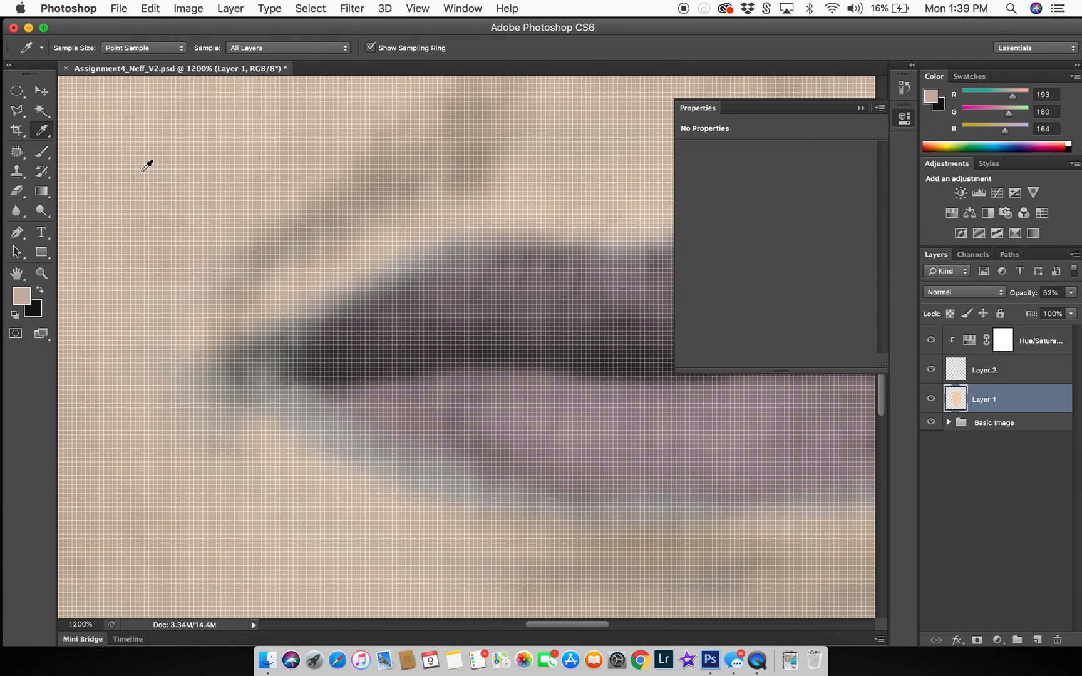
{"action": "left_click", "coordinate": [41, 151]}
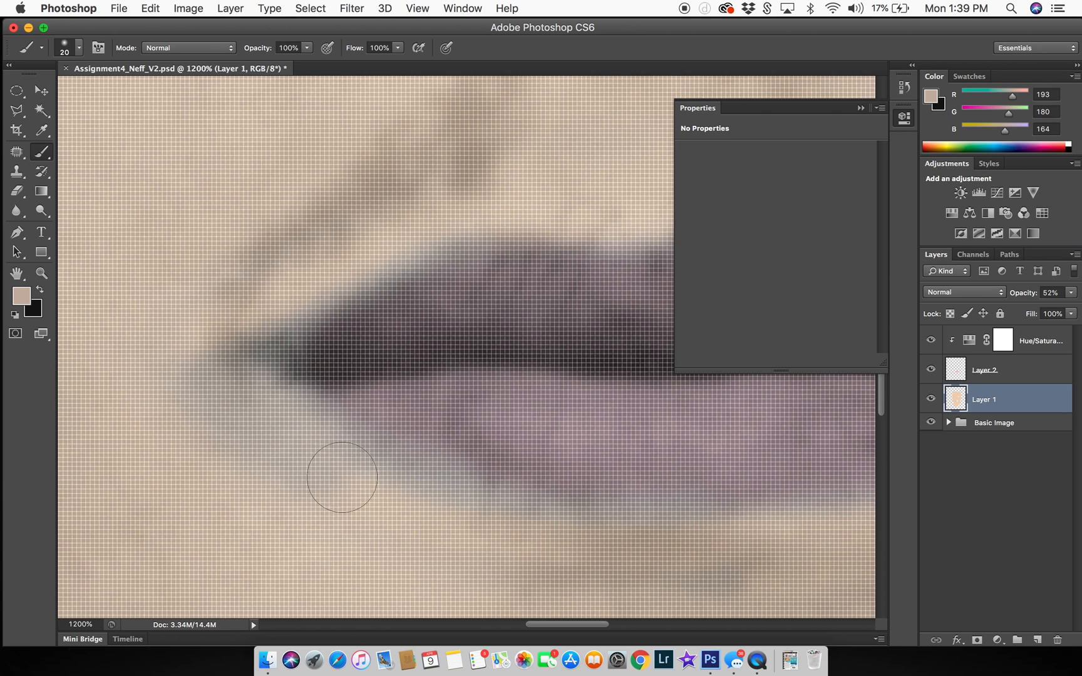
Step: Raise Layer 1's opacity to 100% and sample its skin color (RGB 233, 209, 177) for the brush
{"action": "left_click", "coordinate": [1071, 294]}
{"action": "left_click", "coordinate": [1071, 296]}
{"action": "left_click", "coordinate": [1071, 296]}
{"action": "left_click_drag", "start_coordinate": [1037, 310], "coordinate": [1078, 308]}
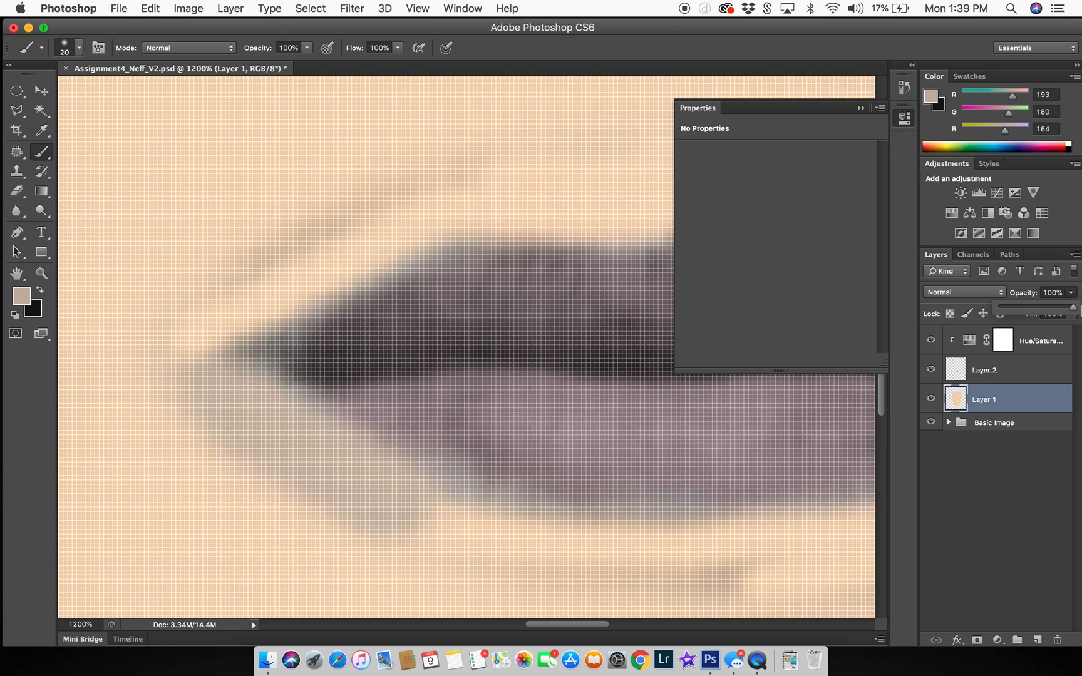
{"action": "left_click", "coordinate": [41, 129]}
{"action": "left_click", "coordinate": [94, 135]}
{"action": "left_click", "coordinate": [41, 152]}
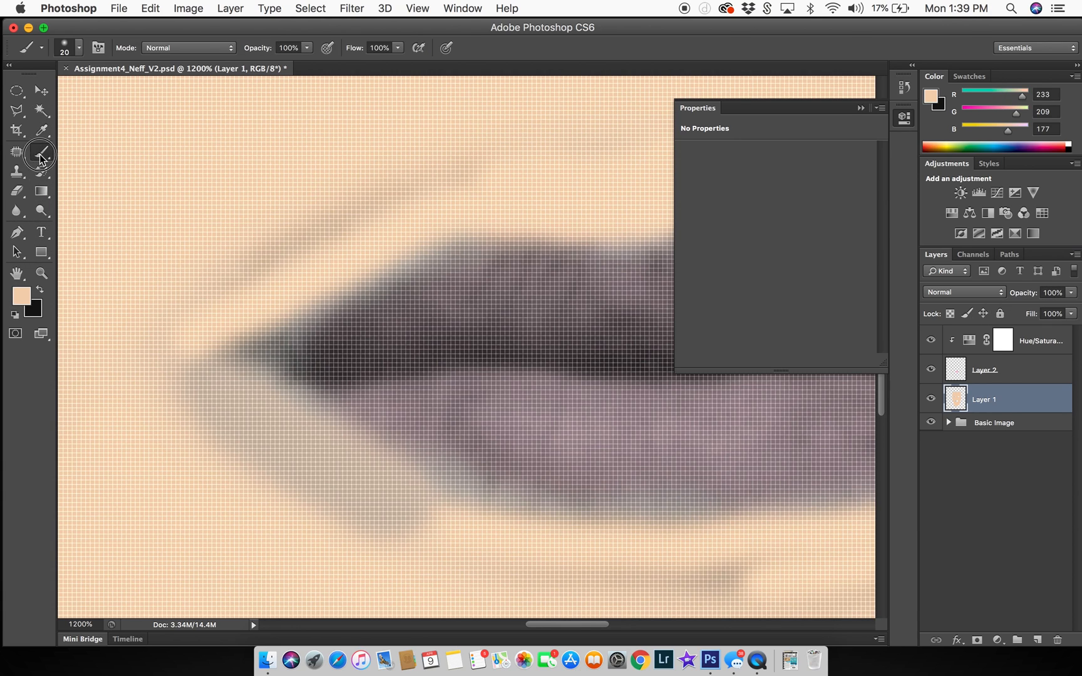
Step: Paint the sampled skin color around the edges of the lips on Layer 1 with the 20 px brush
{"action": "mouse_move", "coordinate": [224, 449]}
{"action": "left_mouse_down"}
{"action": "mouse_move", "coordinate": [194, 388]}
{"action": "mouse_move", "coordinate": [371, 496]}
{"action": "mouse_move", "coordinate": [183, 363]}
{"action": "left_mouse_up"}
{"action": "mouse_move", "coordinate": [400, 502]}
{"action": "left_mouse_down"}
{"action": "mouse_move", "coordinate": [438, 487]}
{"action": "mouse_move", "coordinate": [290, 426]}
{"action": "left_mouse_up"}
{"action": "left_click_drag", "start_coordinate": [604, 532], "coordinate": [338, 451]}
{"action": "left_click_drag", "start_coordinate": [404, 443], "coordinate": [604, 426]}
{"action": "left_click_drag", "start_coordinate": [409, 500], "coordinate": [614, 507]}
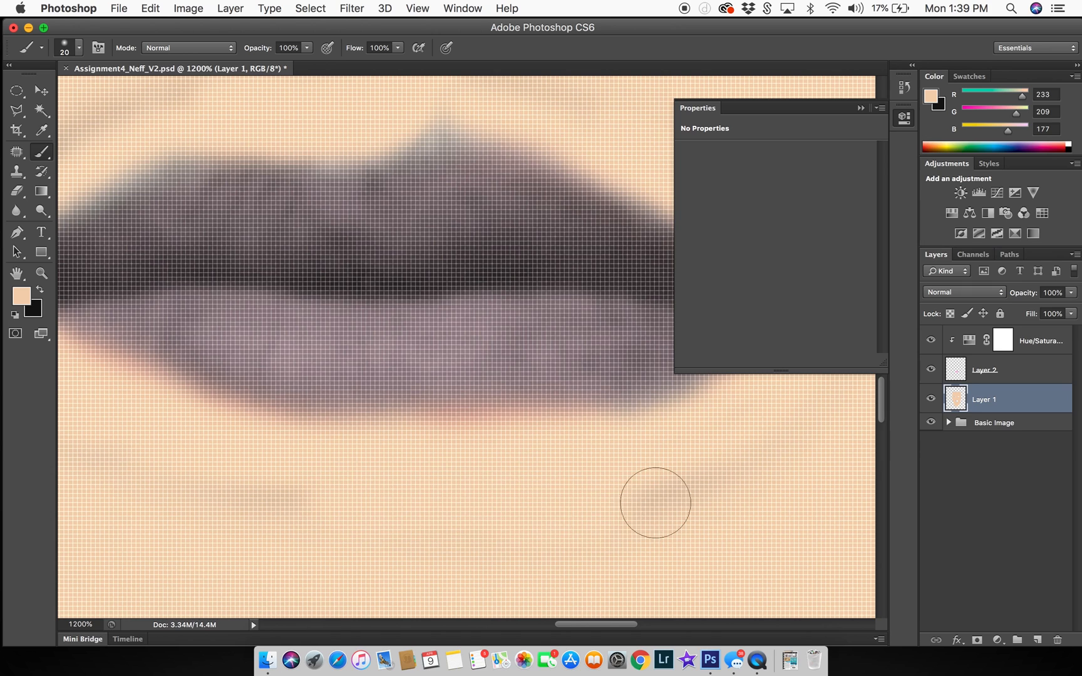
{"action": "left_click_drag", "start_coordinate": [734, 479], "coordinate": [430, 551]}
{"action": "mouse_move", "coordinate": [377, 265]}
{"action": "left_mouse_down"}
{"action": "mouse_move", "coordinate": [505, 333]}
{"action": "mouse_move", "coordinate": [409, 292]}
{"action": "mouse_move", "coordinate": [540, 384]}
{"action": "mouse_move", "coordinate": [505, 390]}
{"action": "mouse_move", "coordinate": [285, 546]}
{"action": "left_mouse_up"}
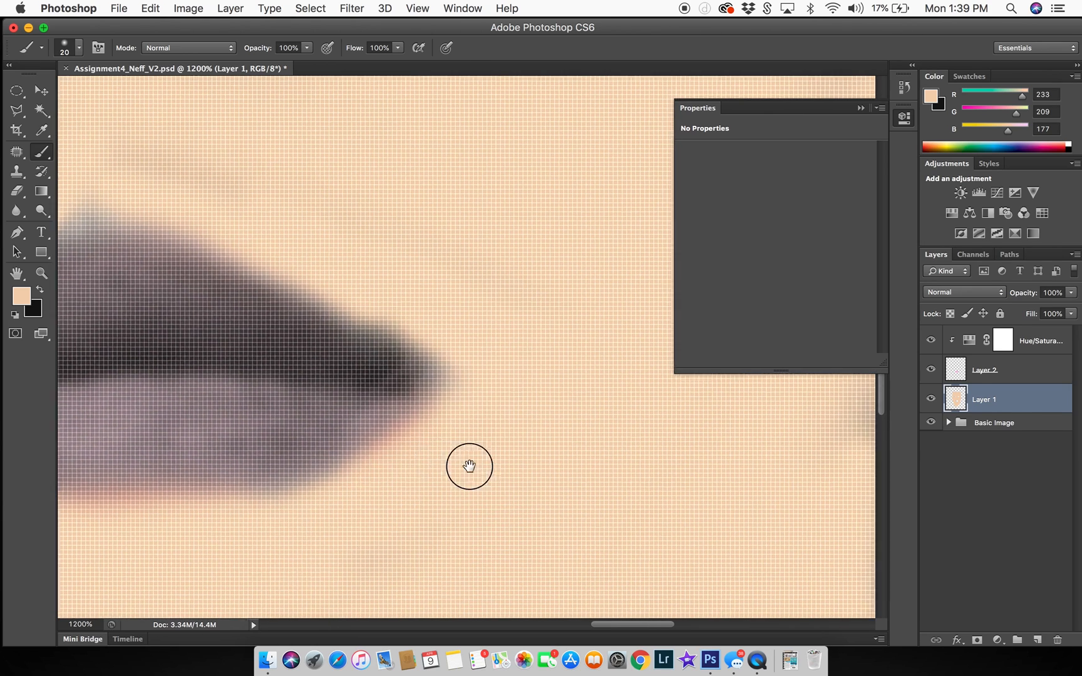
{"action": "left_click_drag", "start_coordinate": [454, 464], "coordinate": [552, 456]}
{"action": "mouse_move", "coordinate": [416, 295]}
{"action": "left_mouse_down"}
{"action": "mouse_move", "coordinate": [559, 329]}
{"action": "mouse_move", "coordinate": [576, 309]}
{"action": "mouse_move", "coordinate": [478, 329]}
{"action": "mouse_move", "coordinate": [204, 283]}
{"action": "mouse_move", "coordinate": [70, 393]}
{"action": "mouse_move", "coordinate": [405, 242]}
{"action": "left_mouse_up"}
Step: Enlarge the brush to 50 px and fill the remaining gaps in the skin color on the chin, neck and eyebrows
{"action": "key", "text": "super+minus"}
{"action": "key", "text": "super+minus"}
{"action": "key", "text": "super+minus"}
{"action": "key", "text": "super+minus"}
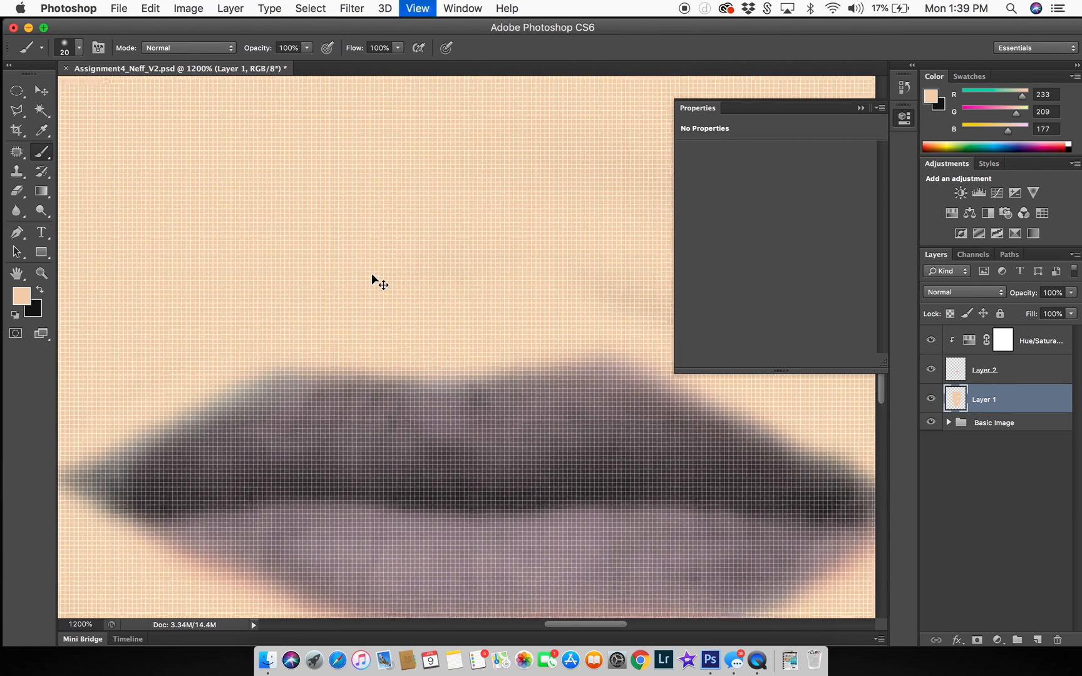
{"action": "key", "text": "super+minus"}
{"action": "key", "text": "super+minus"}
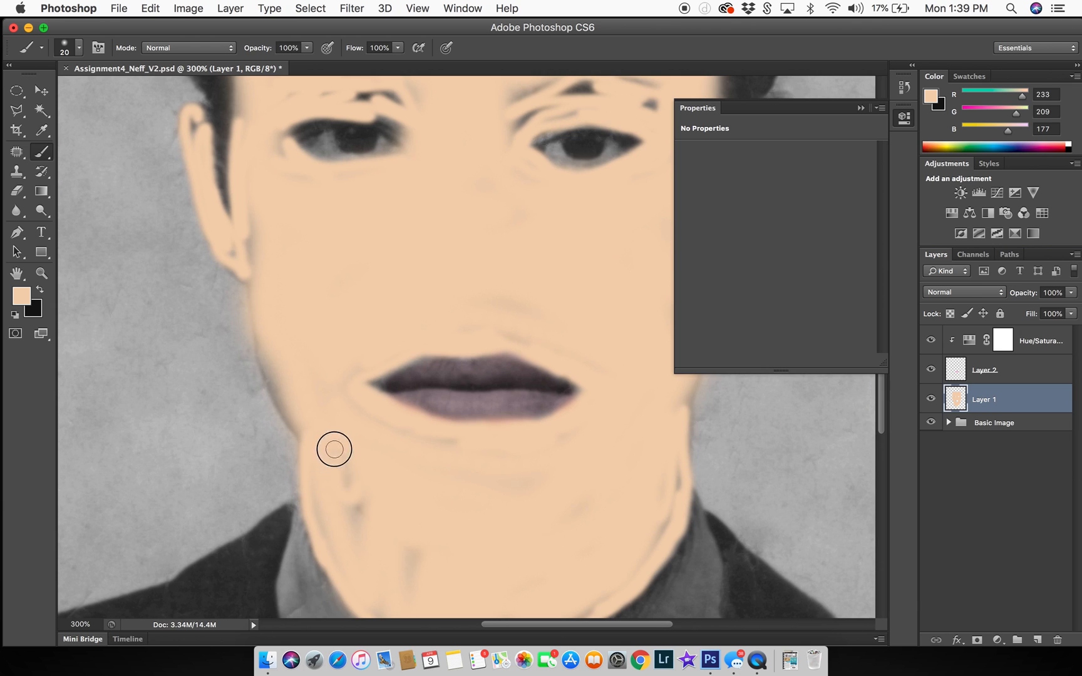
{"action": "key", "text": "bracketright"}
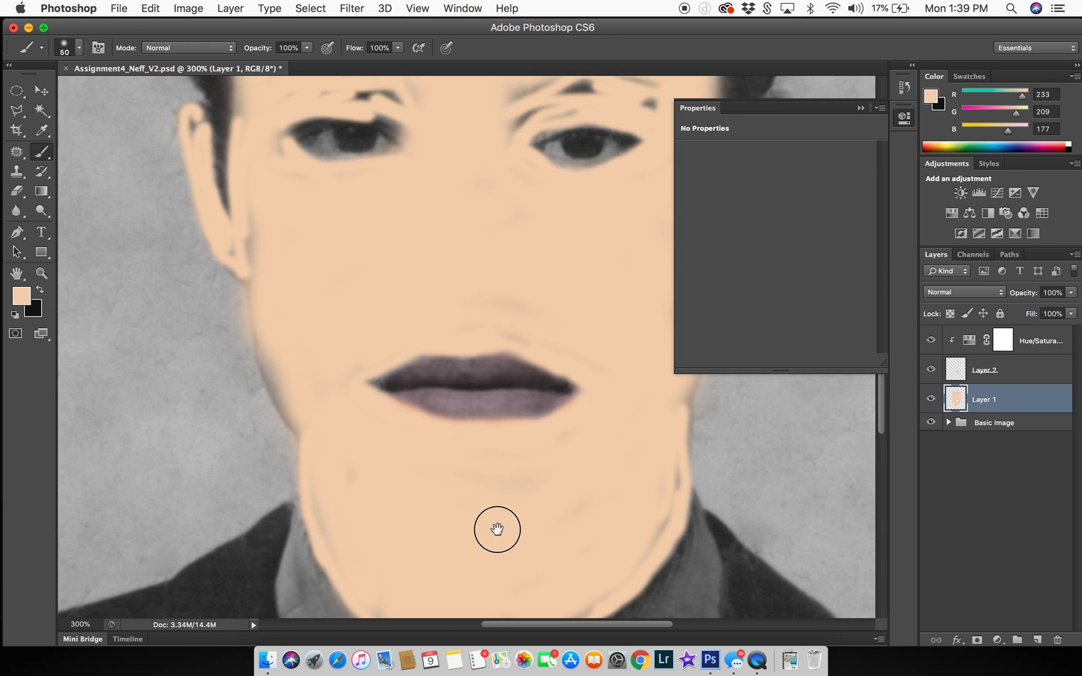
{"action": "left_click_drag", "start_coordinate": [497, 529], "coordinate": [354, 455]}
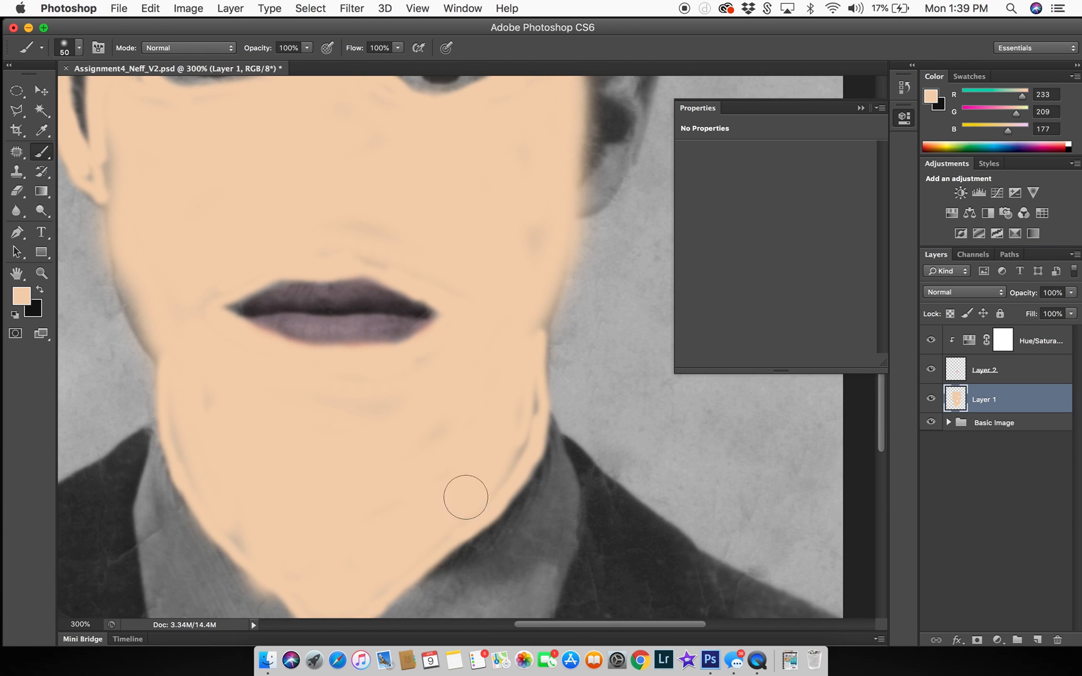
{"action": "scroll", "coordinate": [504, 370], "scroll_direction": "up", "scroll_amount": 6}
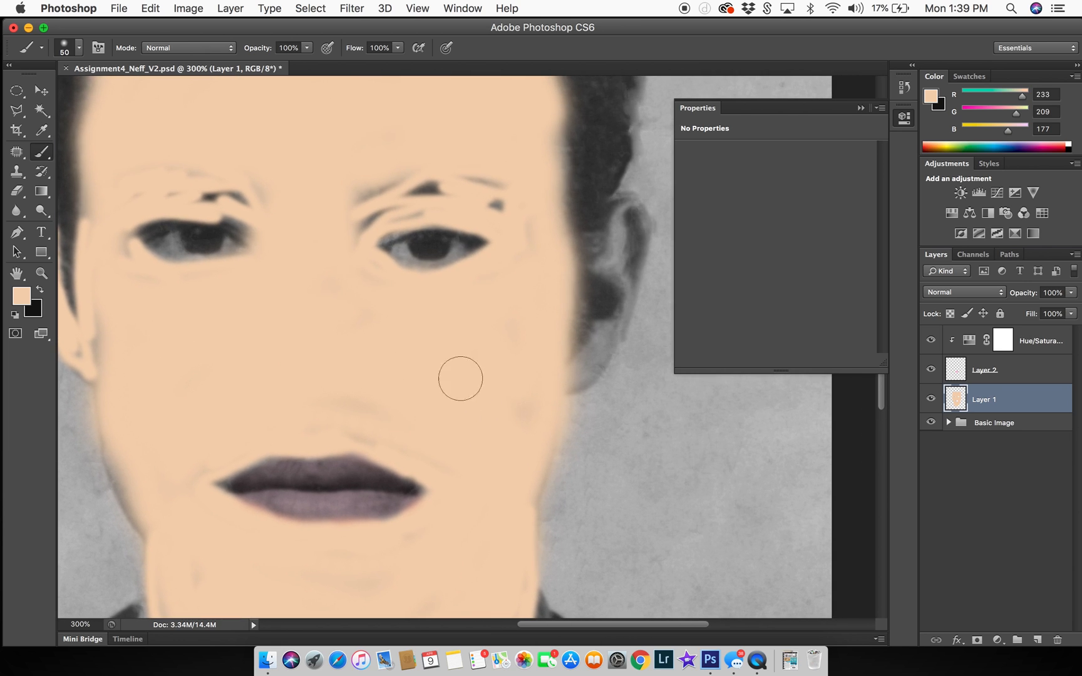
{"action": "mouse_move", "coordinate": [371, 167]}
{"action": "left_mouse_down"}
{"action": "mouse_move", "coordinate": [362, 222]}
{"action": "mouse_move", "coordinate": [502, 249]}
{"action": "left_mouse_up"}
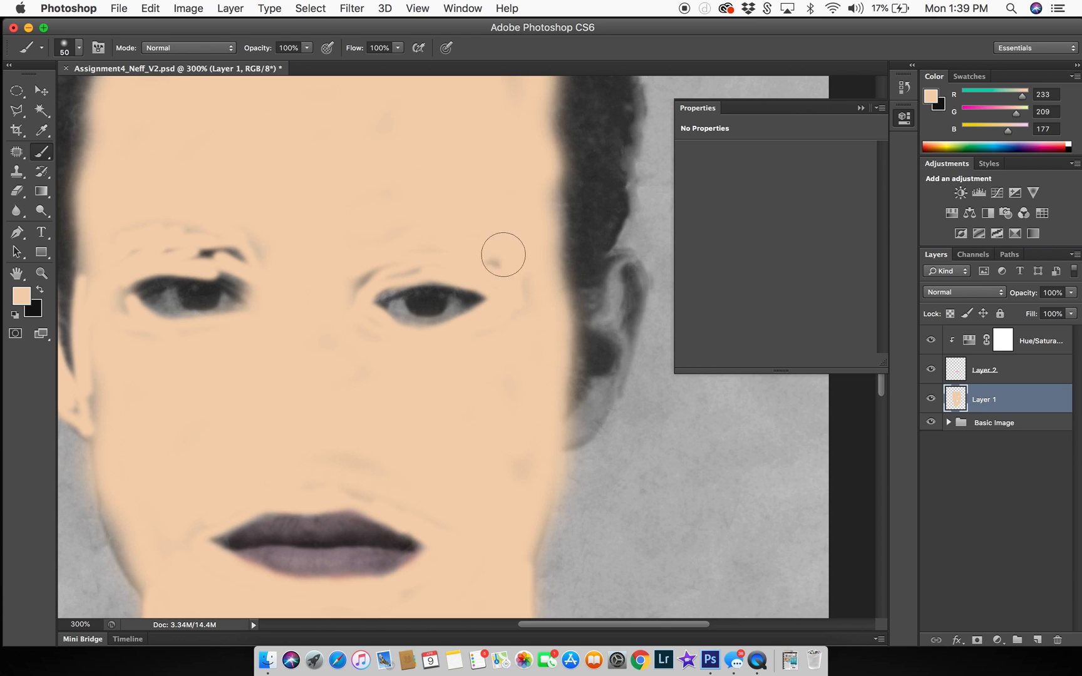
{"action": "left_click_drag", "start_coordinate": [365, 256], "coordinate": [415, 251]}
{"action": "left_click_drag", "start_coordinate": [225, 229], "coordinate": [177, 231]}
{"action": "left_click_drag", "start_coordinate": [398, 164], "coordinate": [392, 268]}
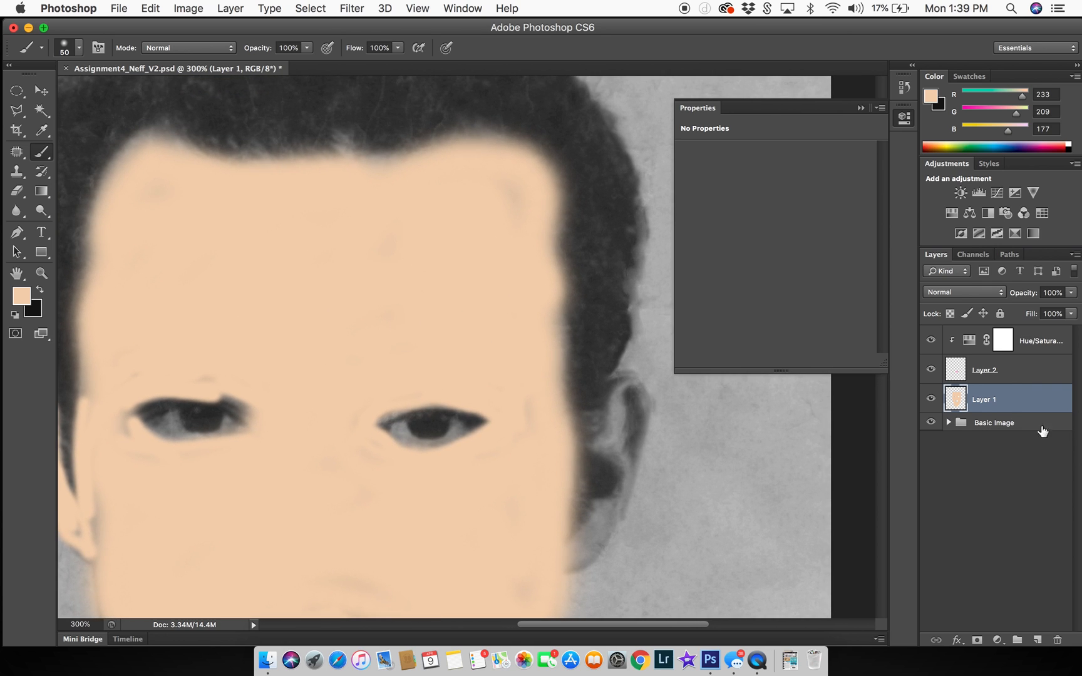
Step: Set the skin layer's blend mode to Multiply and its opacity to 52%
{"action": "left_click", "coordinate": [950, 288]}
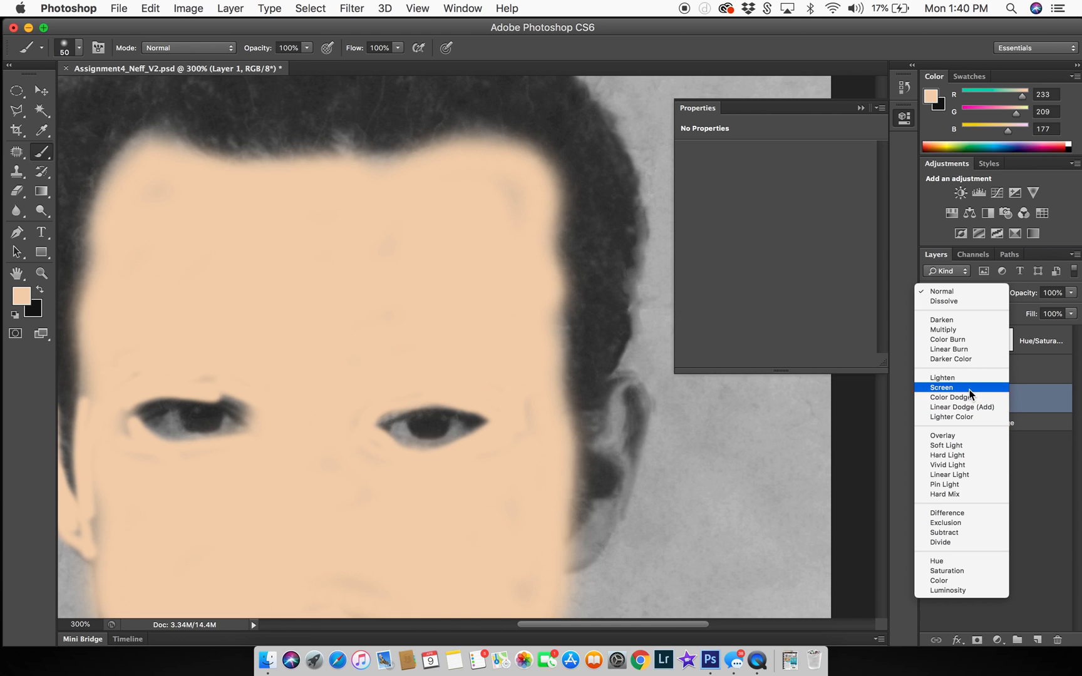
{"action": "left_click", "coordinate": [987, 330]}
{"action": "left_click", "coordinate": [1070, 292]}
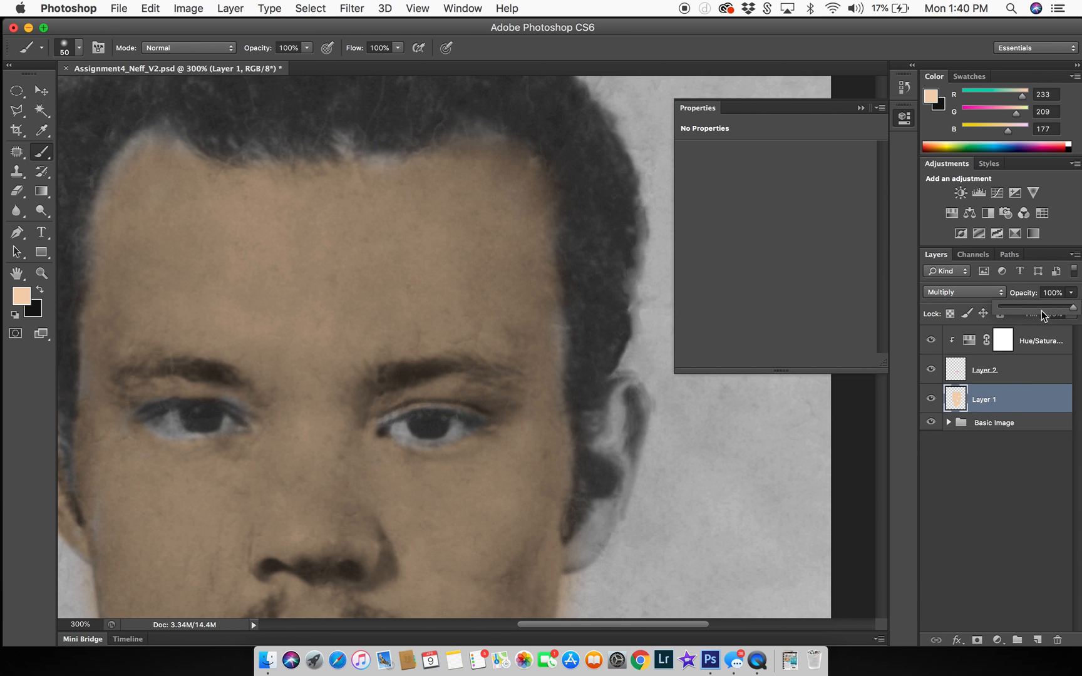
{"action": "left_click_drag", "start_coordinate": [563, 536], "coordinate": [569, 391]}
{"action": "scroll", "coordinate": [736, 403], "scroll_direction": "left", "scroll_amount": 5}
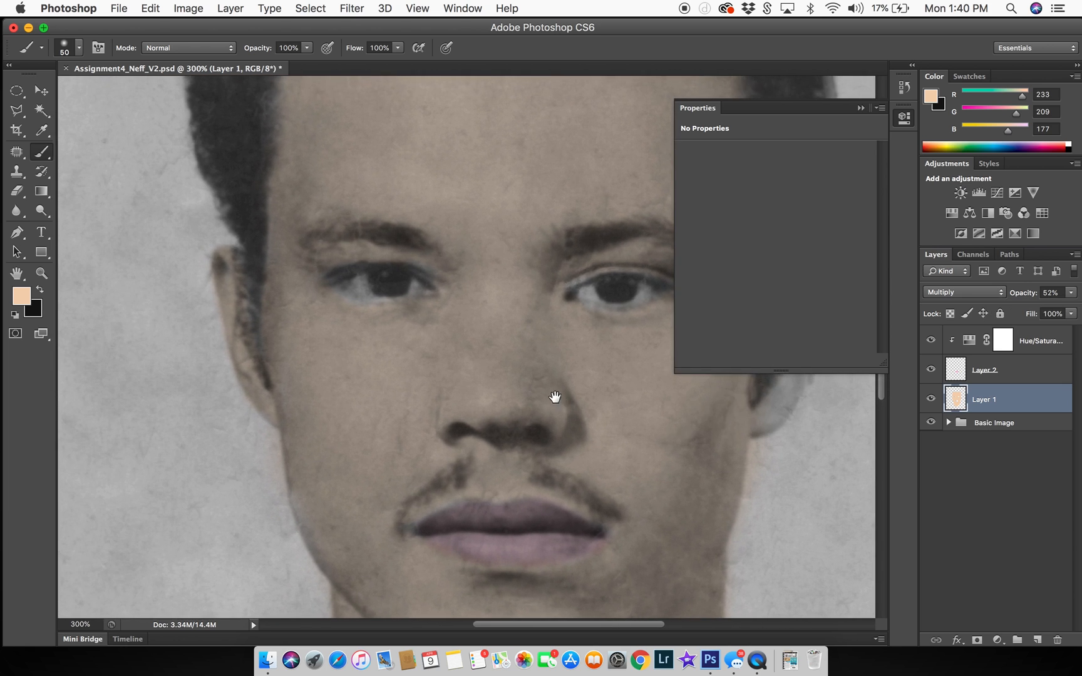
{"action": "scroll", "coordinate": [555, 394], "scroll_direction": "up", "scroll_amount": 5}
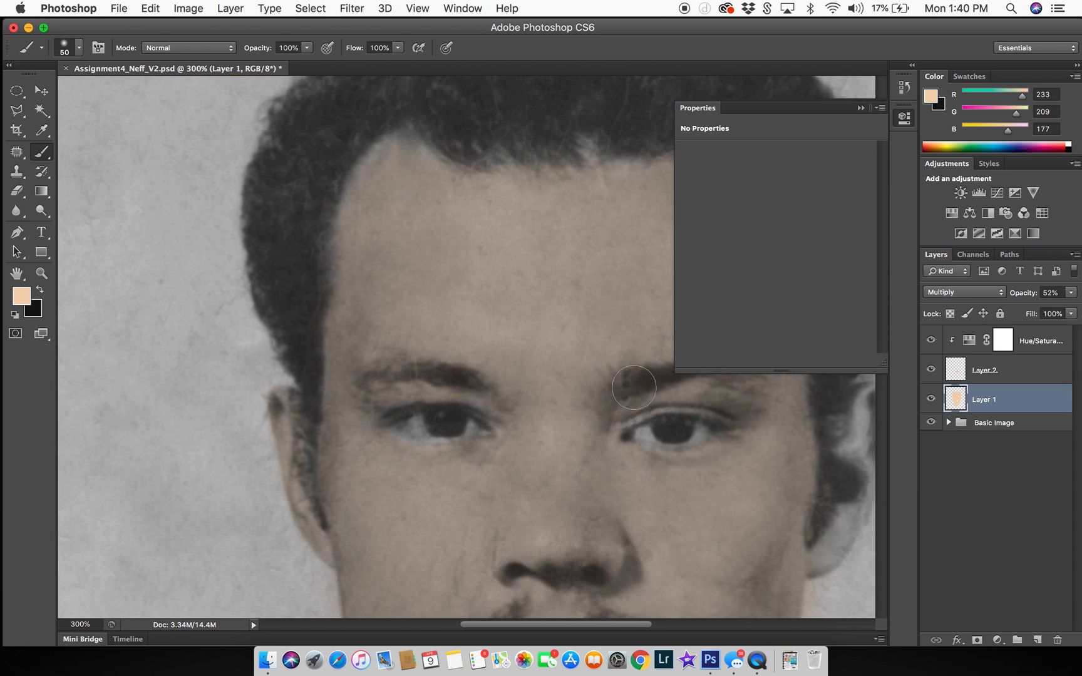
Step: Reduce the brush to 8 px for the eye detail and set the foreground color to white (RGB 255, 255, 255)
{"action": "key", "text": "super+equal"}
{"action": "key", "text": "super+equal"}
{"action": "key", "text": "super+equal"}
{"action": "key", "text": "super+equal"}
{"action": "key", "text": "super+equal"}
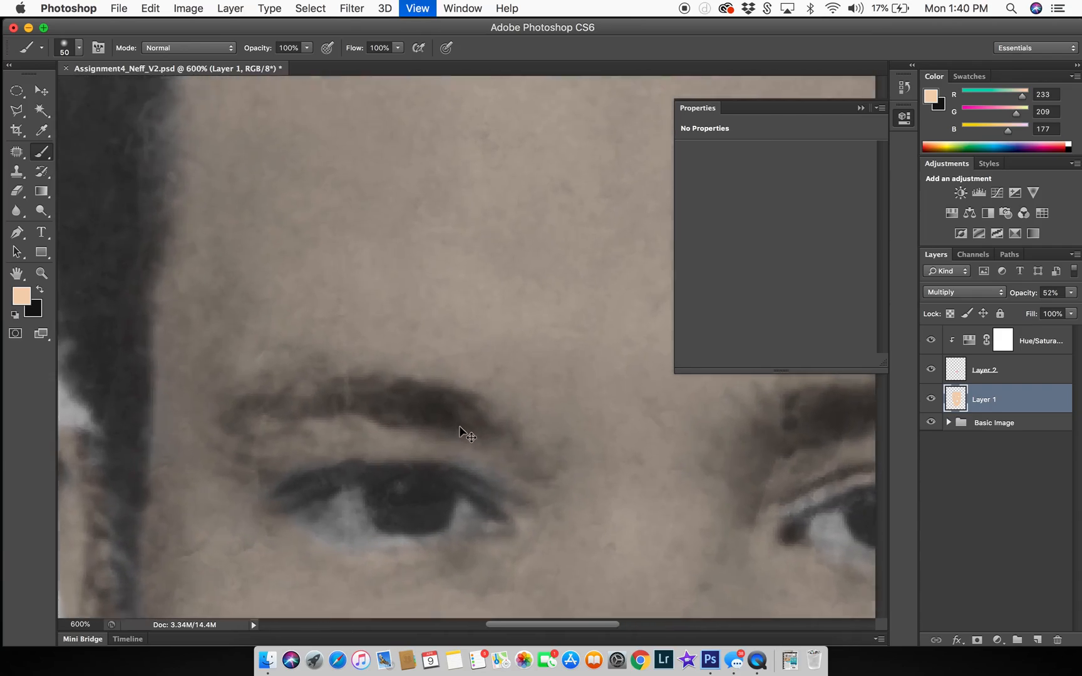
{"action": "key", "text": "super+equal"}
{"action": "key", "text": "super+equal"}
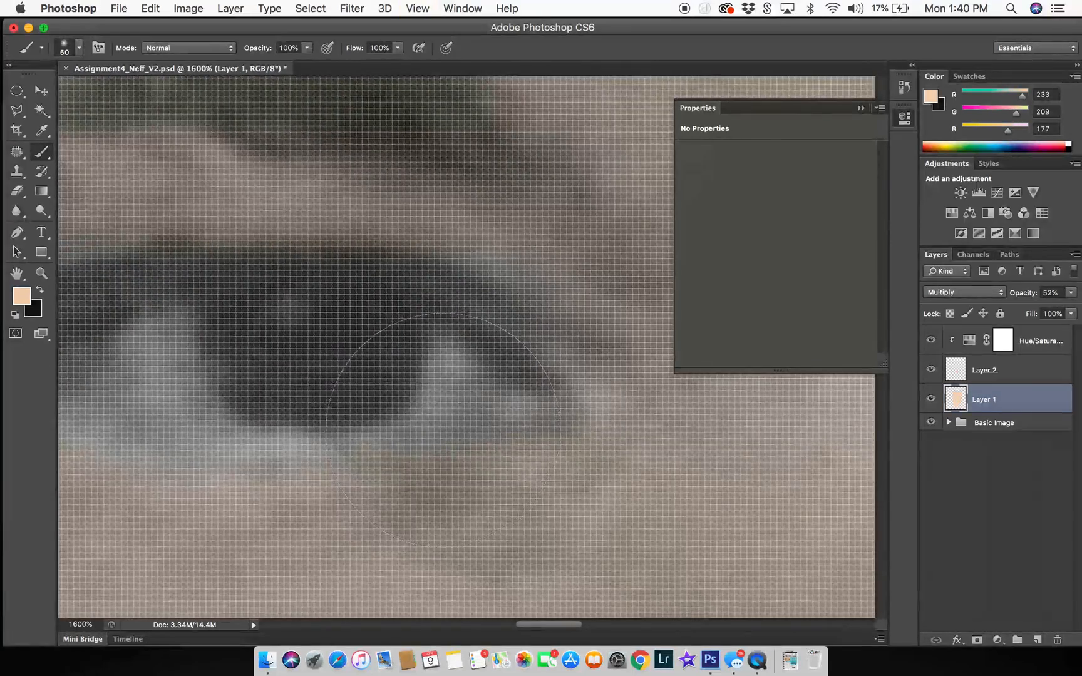
{"action": "key", "text": "bracketleft"}
{"action": "key", "text": "bracketleft"}
{"action": "key", "text": "bracketleft"}
{"action": "key", "text": "bracketleft"}
{"action": "key", "text": "bracketleft"}
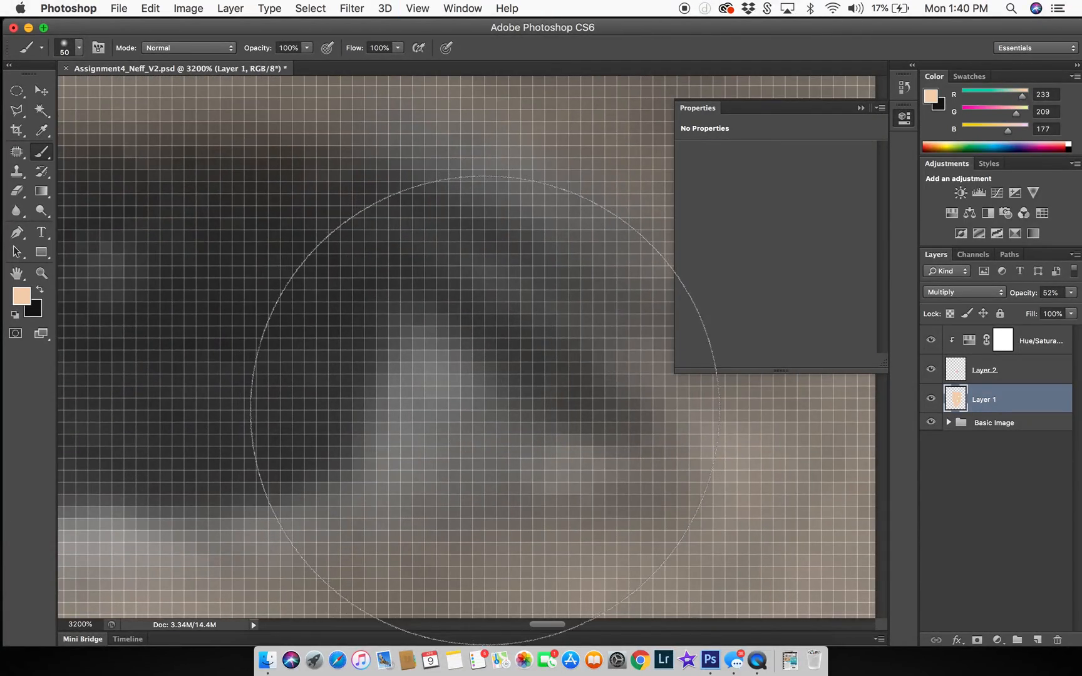
{"action": "key", "text": "bracketleft"}
{"action": "key", "text": "bracketleft"}
{"action": "key", "text": "bracketleft"}
{"action": "key", "text": "bracketleft"}
{"action": "key", "text": "bracketleft"}
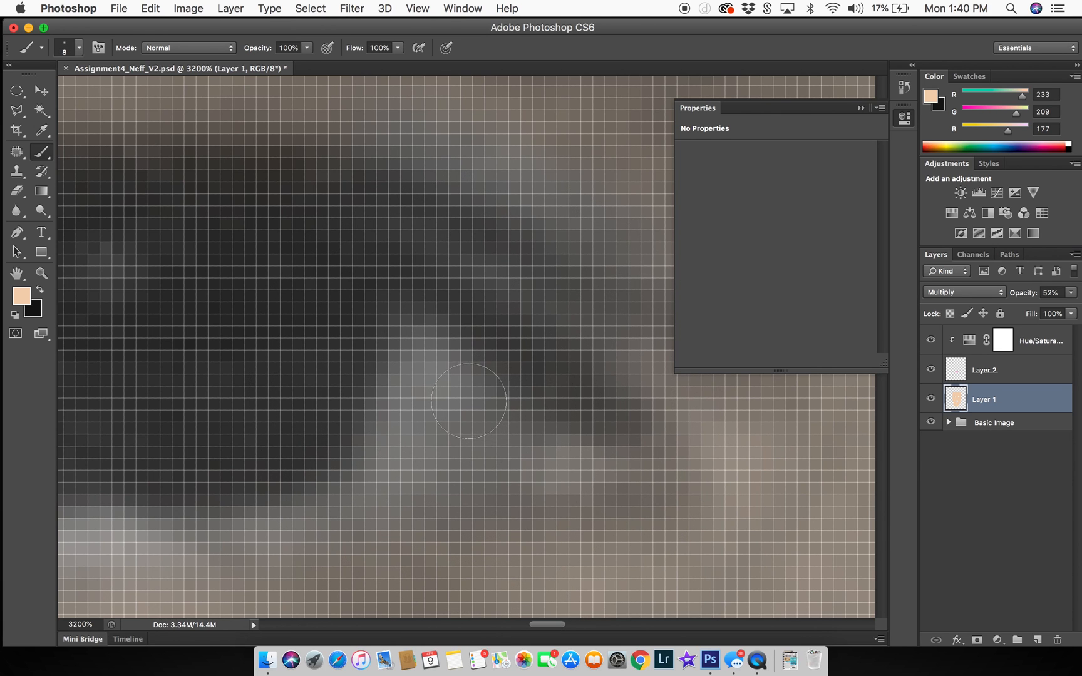
{"action": "left_click_drag", "start_coordinate": [401, 404], "coordinate": [749, 391]}
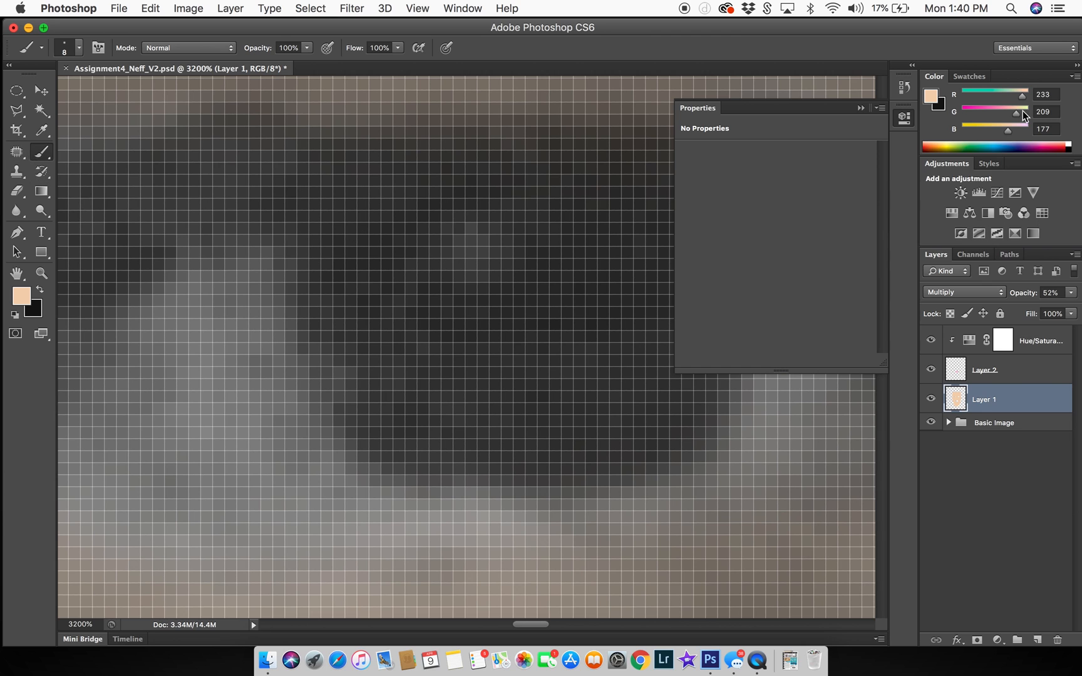
{"action": "left_click", "coordinate": [1070, 144]}
{"action": "left_click_drag", "start_coordinate": [195, 316], "coordinate": [326, 268]}
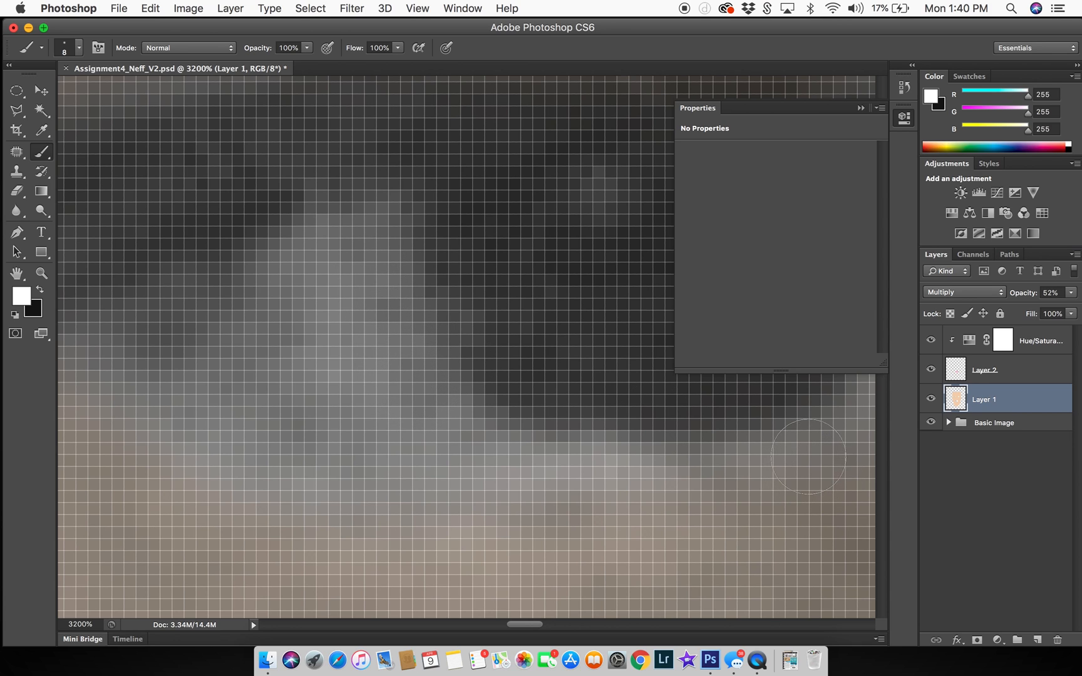
{"action": "left_click", "coordinate": [1038, 639]}
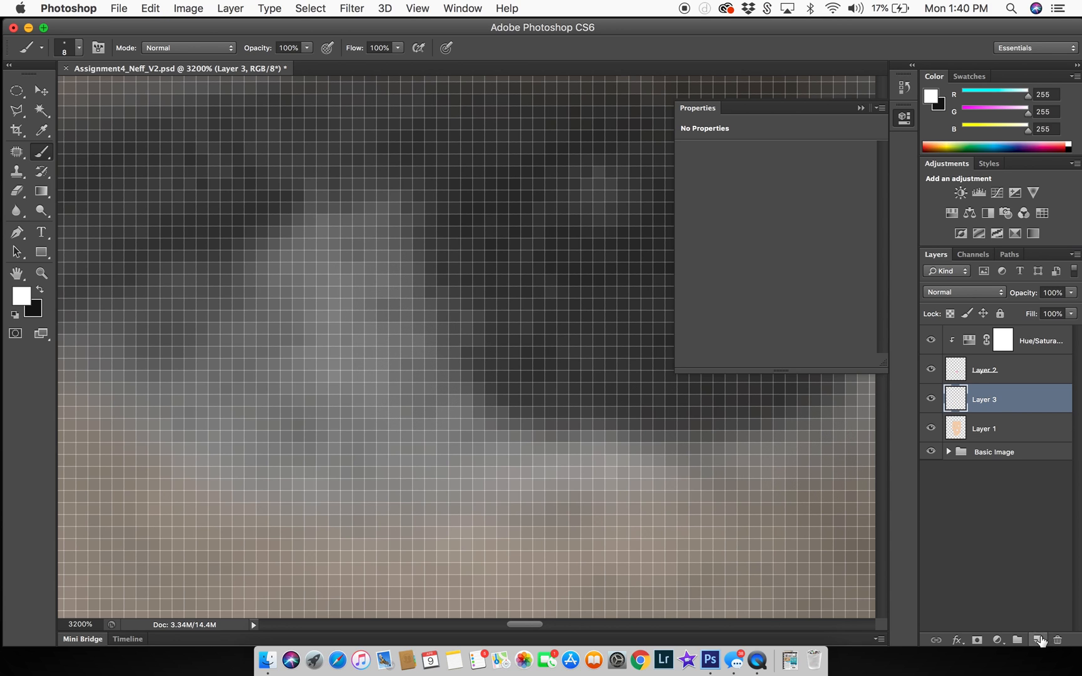
{"action": "left_click_drag", "start_coordinate": [961, 410], "coordinate": [967, 370]}
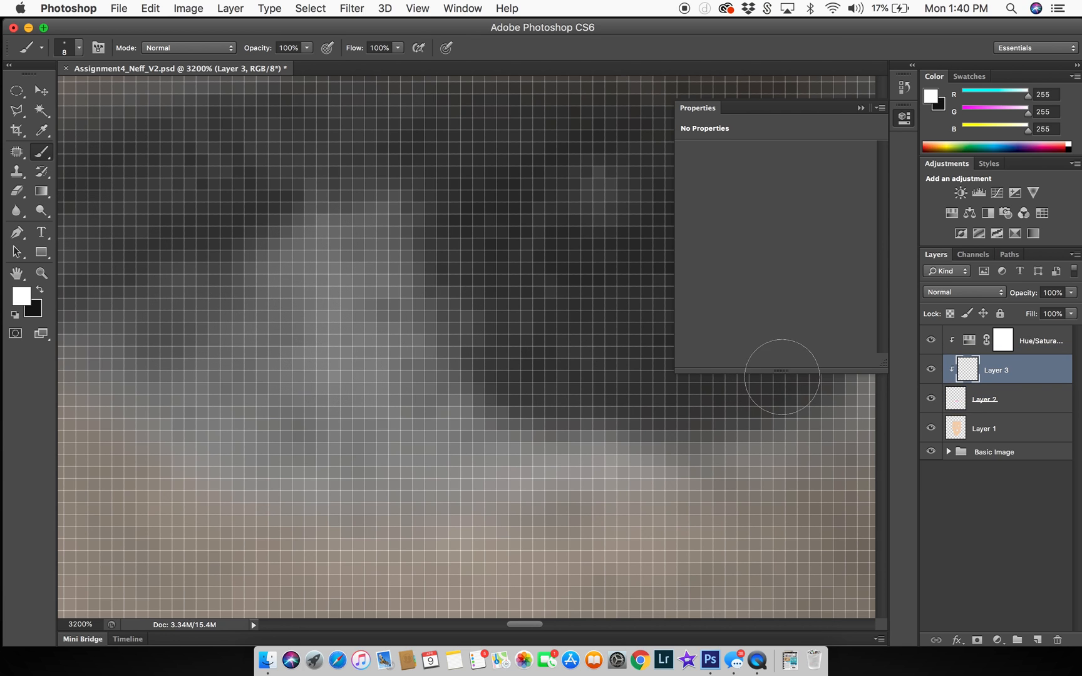
{"action": "left_click_drag", "start_coordinate": [996, 387], "coordinate": [1000, 342]}
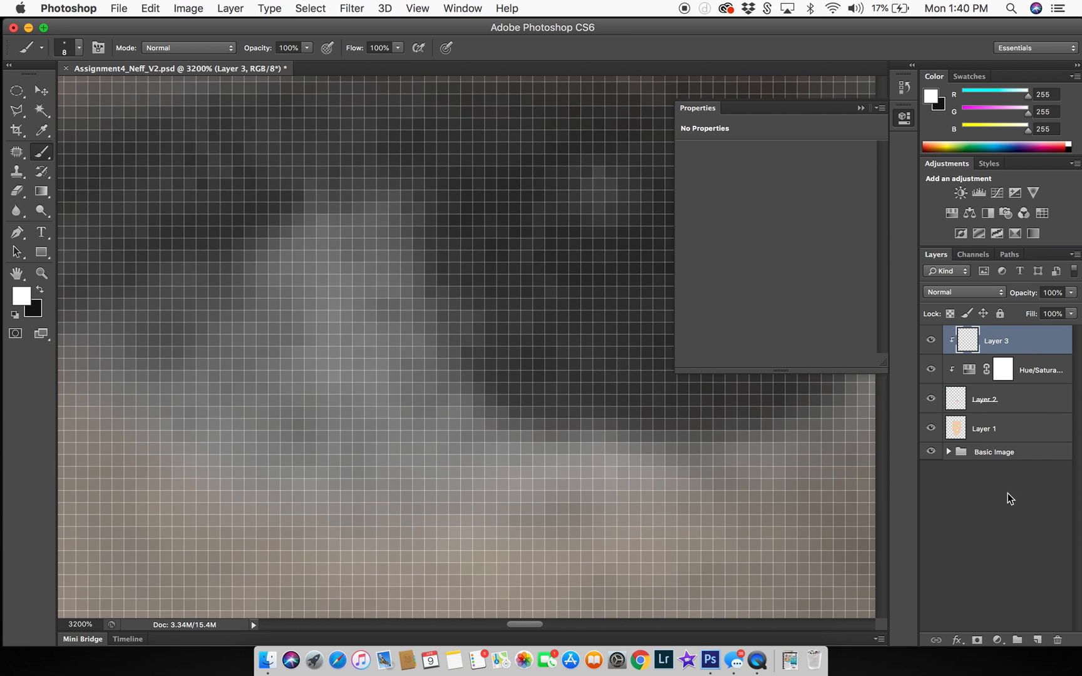
{"action": "left_click", "coordinate": [1057, 639]}
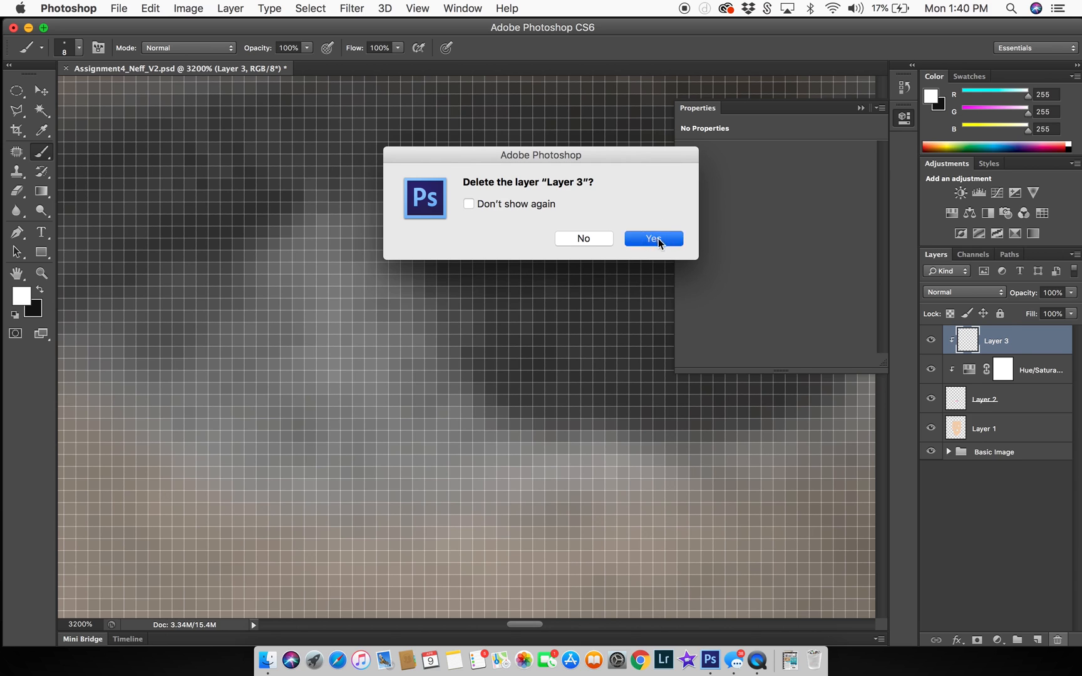
{"action": "left_click", "coordinate": [655, 239]}
Step: Finish deleting the clipped Layer 3 and add a new unclipped layer at the top of the layer stack
{"action": "left_click", "coordinate": [1038, 410]}
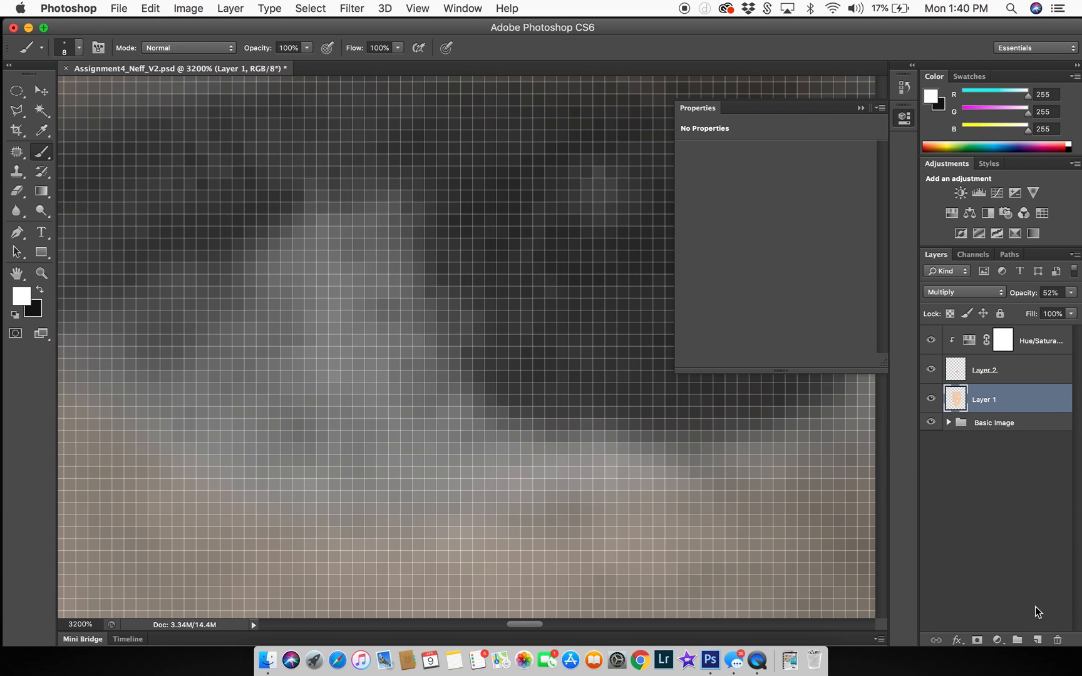
{"action": "left_click", "coordinate": [1038, 640]}
{"action": "left_click_drag", "start_coordinate": [1002, 402], "coordinate": [999, 335]}
Step: Paint white over the eye whites on both sides of the iris in the portrait's left-hand eye
{"action": "mouse_move", "coordinate": [235, 311]}
{"action": "left_mouse_down"}
{"action": "mouse_move", "coordinate": [334, 277]}
{"action": "mouse_move", "coordinate": [360, 243]}
{"action": "mouse_move", "coordinate": [355, 330]}
{"action": "mouse_move", "coordinate": [391, 404]}
{"action": "mouse_move", "coordinate": [427, 427]}
{"action": "mouse_move", "coordinate": [380, 295]}
{"action": "mouse_move", "coordinate": [433, 448]}
{"action": "mouse_move", "coordinate": [383, 457]}
{"action": "mouse_move", "coordinate": [256, 389]}
{"action": "mouse_move", "coordinate": [149, 352]}
{"action": "mouse_move", "coordinate": [308, 306]}
{"action": "mouse_move", "coordinate": [254, 354]}
{"action": "left_mouse_up"}
{"action": "mouse_move", "coordinate": [529, 423]}
{"action": "left_mouse_down"}
{"action": "mouse_move", "coordinate": [268, 411]}
{"action": "mouse_move", "coordinate": [31, 481]}
{"action": "left_mouse_up"}
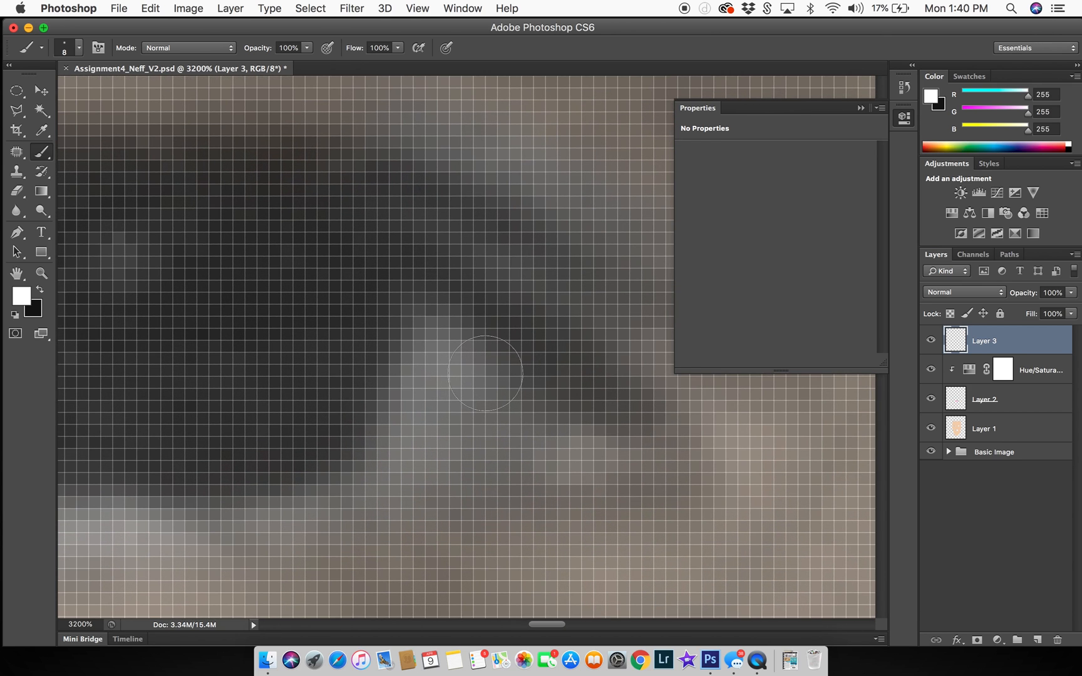
{"action": "mouse_move", "coordinate": [441, 321]}
{"action": "left_mouse_down"}
{"action": "mouse_move", "coordinate": [559, 418]}
{"action": "mouse_move", "coordinate": [386, 464]}
{"action": "mouse_move", "coordinate": [456, 375]}
{"action": "mouse_move", "coordinate": [495, 398]}
{"action": "left_mouse_up"}
{"action": "key", "text": "super+minus"}
{"action": "key", "text": "super+minus"}
{"action": "key", "text": "super+minus"}
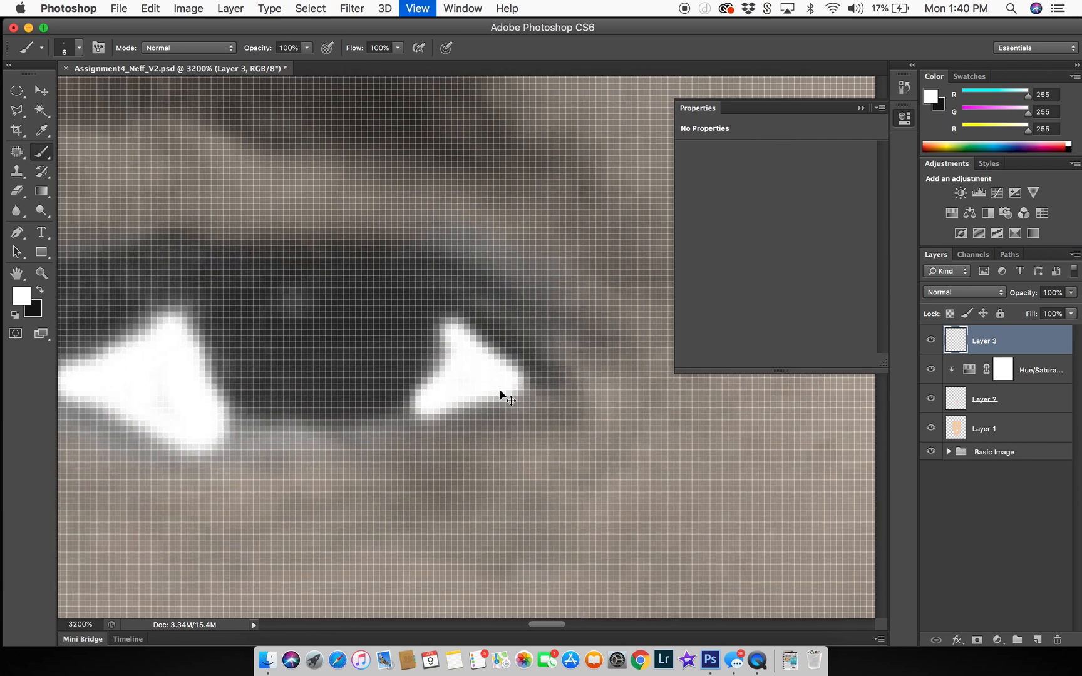
{"action": "key", "text": "super+minus"}
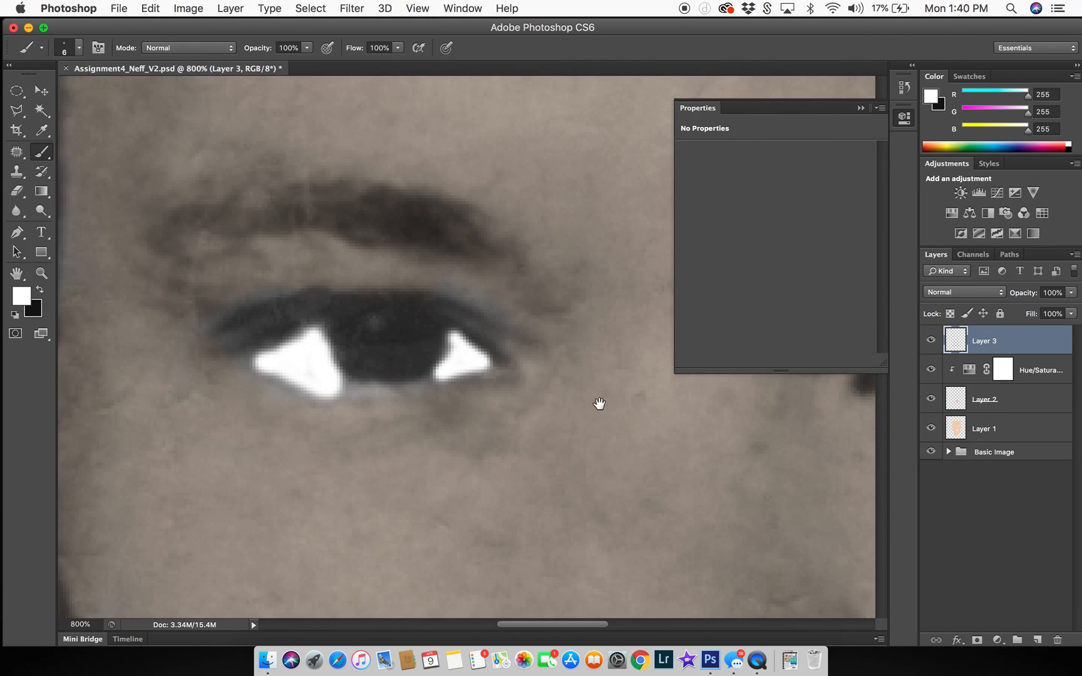
Step: Paint the whites on both sides of the iris in the portrait's right-hand eye with the 6 px brush
{"action": "left_click_drag", "start_coordinate": [603, 404], "coordinate": [280, 403]}
{"action": "mouse_move", "coordinate": [564, 361]}
{"action": "left_mouse_down"}
{"action": "mouse_move", "coordinate": [582, 391]}
{"action": "mouse_move", "coordinate": [535, 383]}
{"action": "mouse_move", "coordinate": [557, 362]}
{"action": "mouse_move", "coordinate": [570, 381]}
{"action": "mouse_move", "coordinate": [553, 378]}
{"action": "mouse_move", "coordinate": [575, 390]}
{"action": "mouse_move", "coordinate": [634, 398]}
{"action": "mouse_move", "coordinate": [550, 402]}
{"action": "left_mouse_up"}
{"action": "mouse_move", "coordinate": [600, 365]}
{"action": "left_mouse_down"}
{"action": "mouse_move", "coordinate": [633, 372]}
{"action": "mouse_move", "coordinate": [584, 398]}
{"action": "mouse_move", "coordinate": [599, 371]}
{"action": "mouse_move", "coordinate": [595, 387]}
{"action": "mouse_move", "coordinate": [628, 368]}
{"action": "mouse_move", "coordinate": [594, 385]}
{"action": "left_mouse_up"}
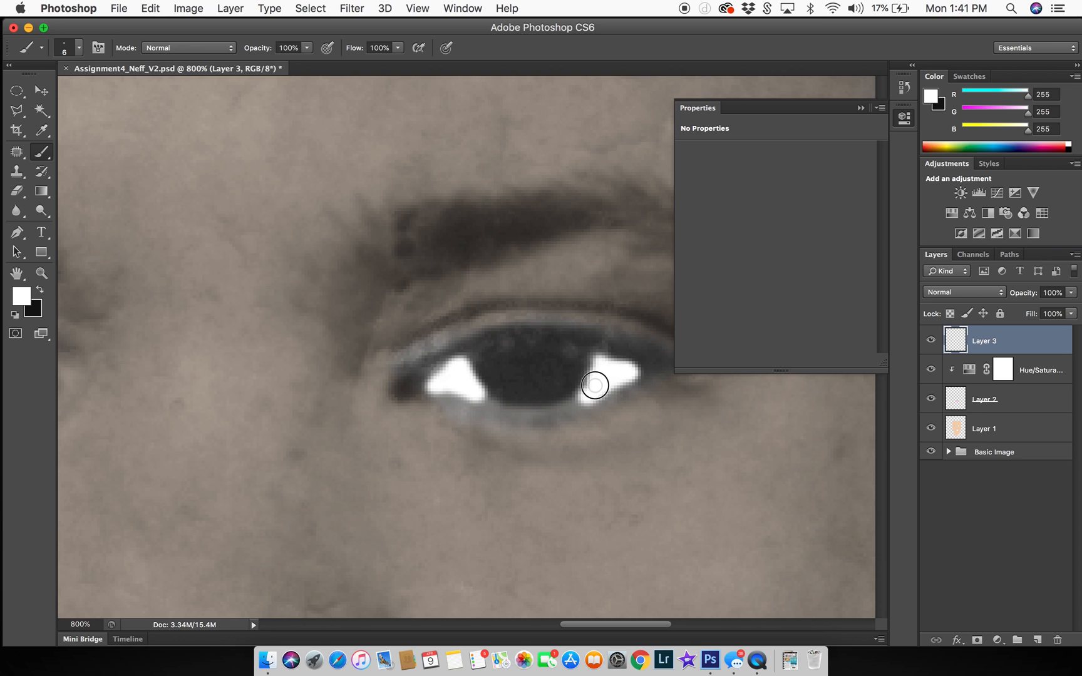
Step: Try Multiply on the eye-white layer and settle on Luminosity as its blend mode
{"action": "left_click", "coordinate": [1004, 293]}
{"action": "left_click", "coordinate": [984, 330]}
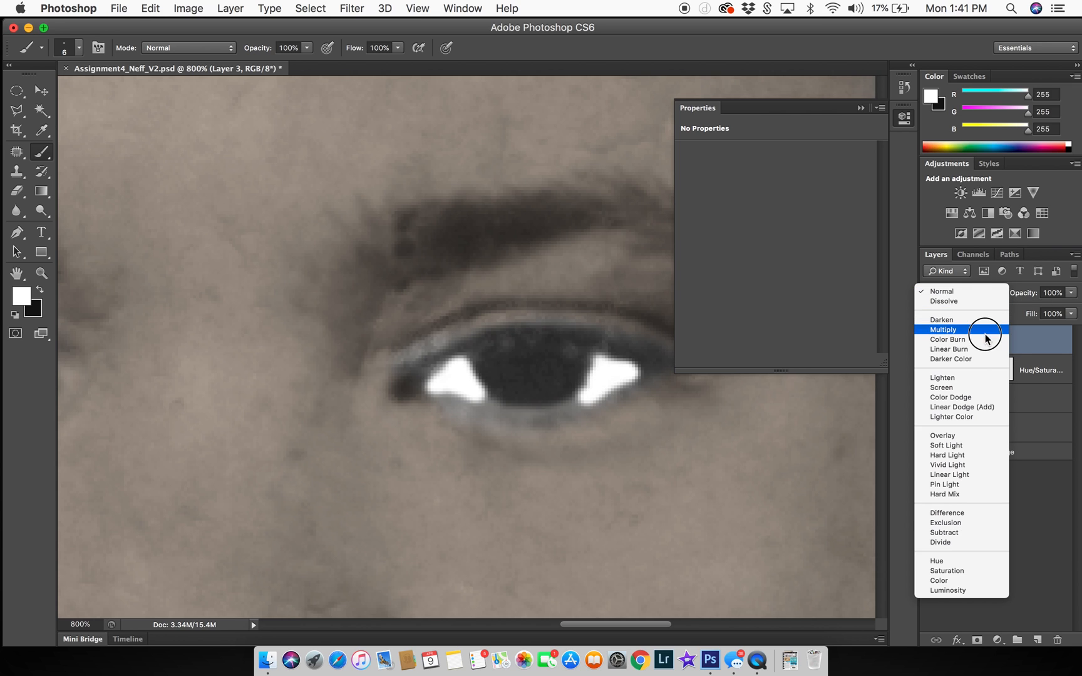
{"action": "left_click", "coordinate": [975, 292]}
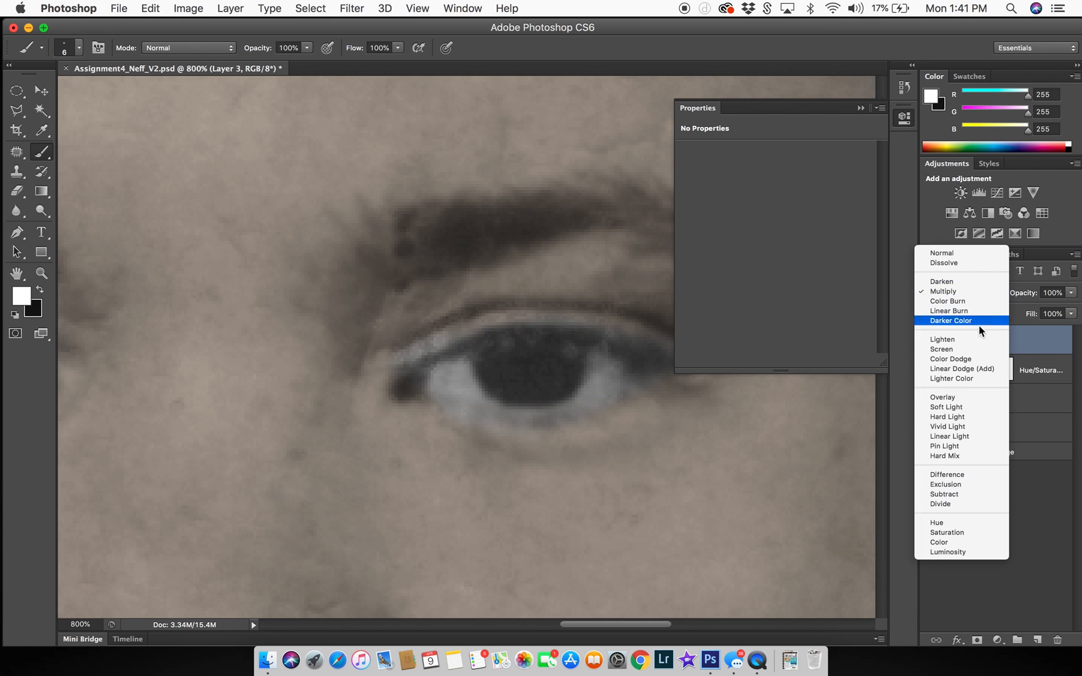
{"action": "scroll", "coordinate": [974, 546], "scroll_direction": "down", "scroll_amount": 3}
{"action": "left_click", "coordinate": [947, 482]}
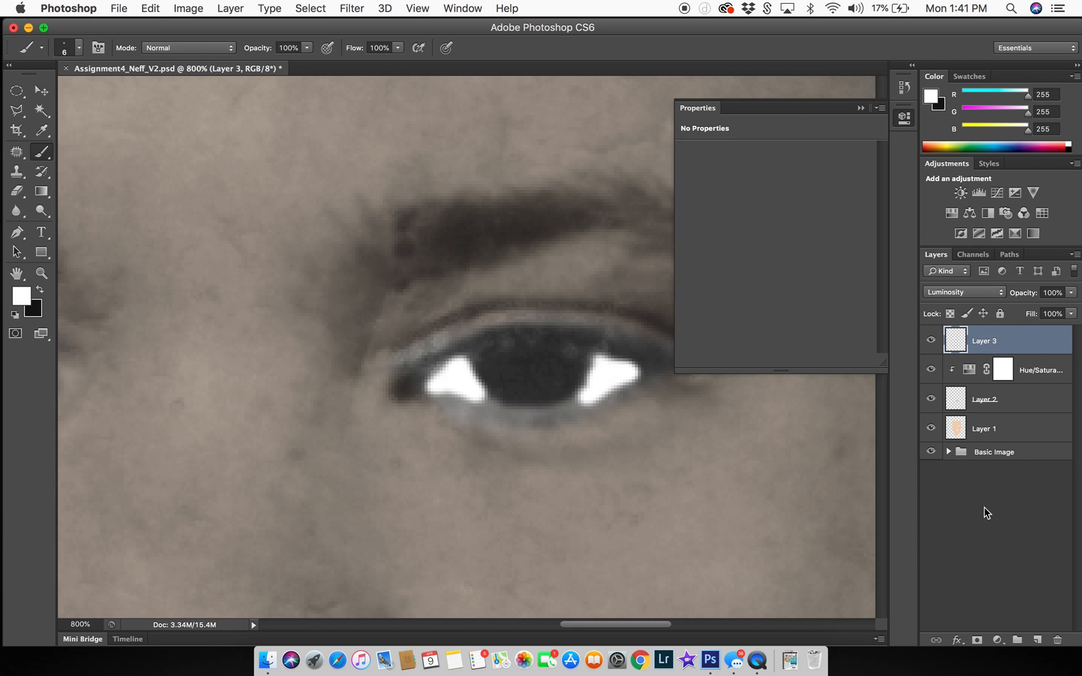
Step: Lower the eye-white layer's opacity to 20%, judging the effect on the whole portrait
{"action": "left_click", "coordinate": [1070, 292]}
{"action": "left_click_drag", "start_coordinate": [1072, 306], "coordinate": [1028, 313]}
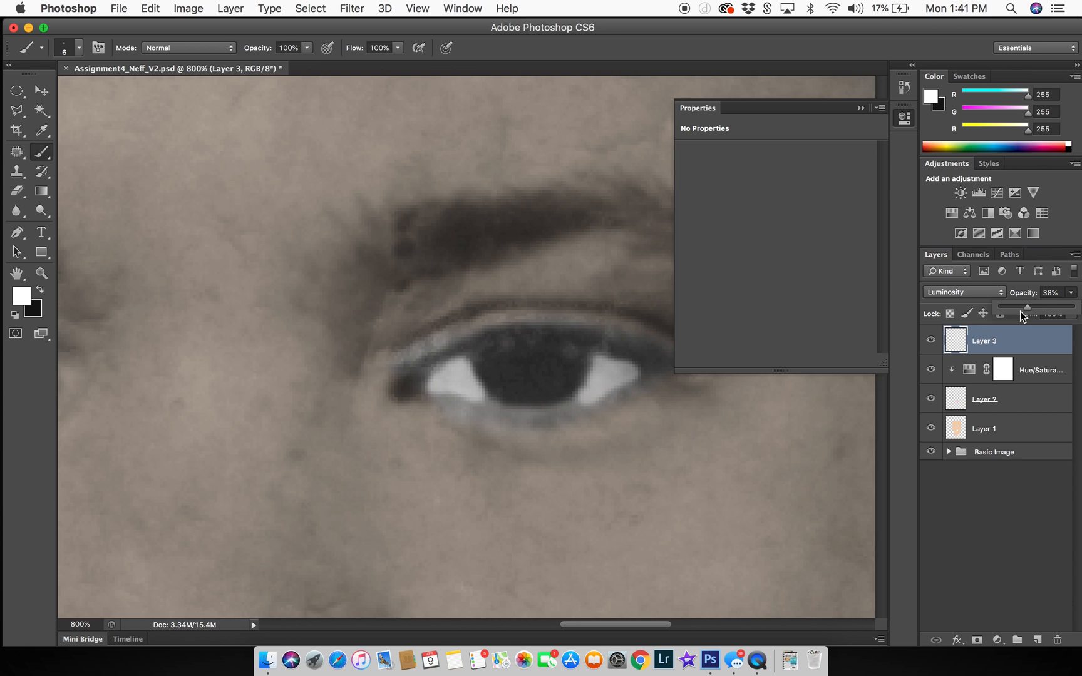
{"action": "key", "text": "super+minus"}
{"action": "key", "text": "super+minus"}
{"action": "key", "text": "super+minus"}
{"action": "key", "text": "super+minus"}
{"action": "key", "text": "super+minus"}
{"action": "key", "text": "super+minus"}
{"action": "key", "text": "super+minus"}
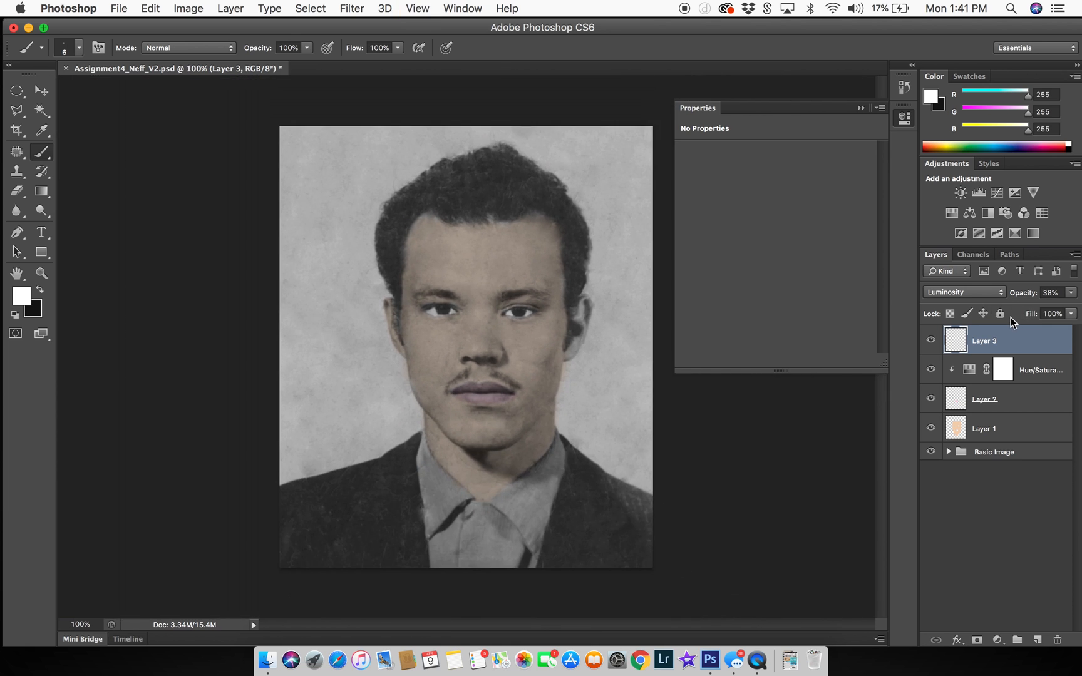
{"action": "left_click", "coordinate": [1069, 292]}
{"action": "left_click_drag", "start_coordinate": [1023, 304], "coordinate": [1019, 305]}
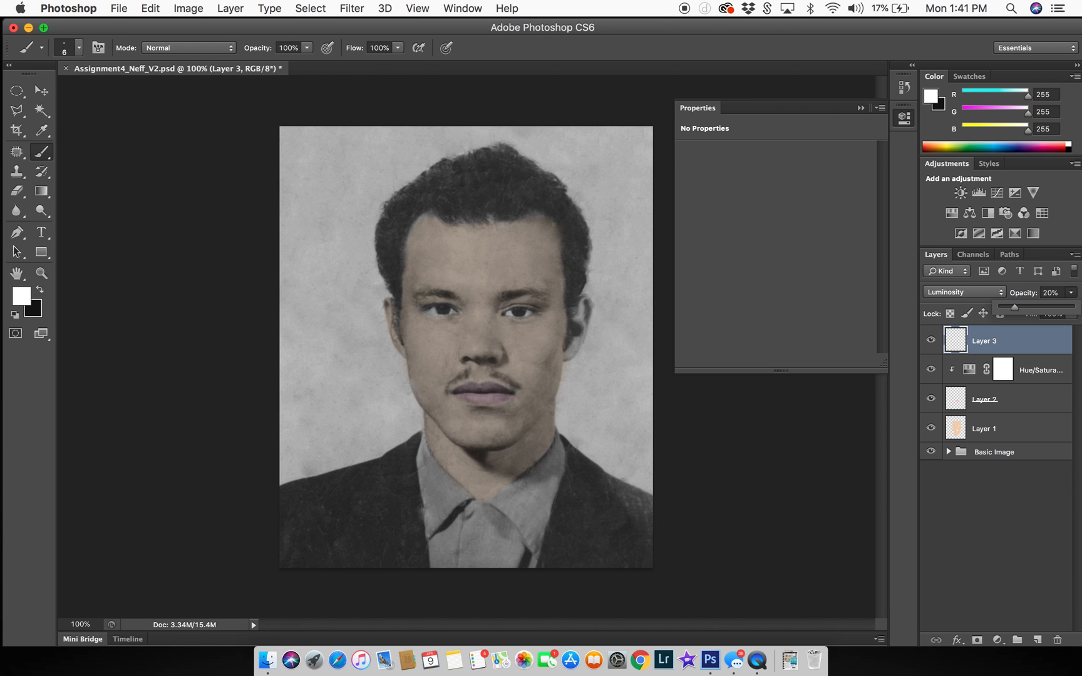
Step: Raise the opacity of the skin layer, Layer 1, to 100% and sample its skin color (RGB 233, 209, 177)
{"action": "key", "text": "super+equal"}
{"action": "key", "text": "super+equal"}
{"action": "key", "text": "super+equal"}
{"action": "key", "text": "super+equal"}
{"action": "scroll", "coordinate": [541, 442], "scroll_direction": "right", "scroll_amount": 10}
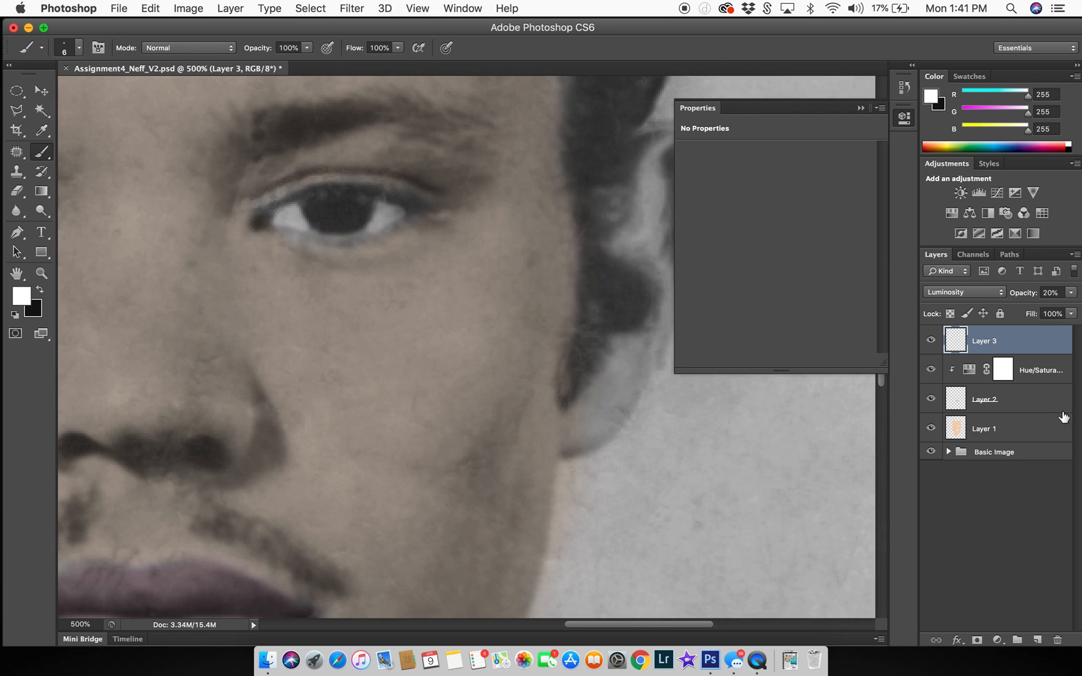
{"action": "left_click", "coordinate": [984, 429]}
{"action": "left_click", "coordinate": [1071, 293]}
{"action": "left_click_drag", "start_coordinate": [1014, 307], "coordinate": [1074, 308]}
{"action": "left_click", "coordinate": [350, 407], "text": "alt"}
Step: Enlarge the brush to 20 px and fill in the missing skin color on the ear and neck
{"action": "scroll", "coordinate": [448, 505], "scroll_direction": "right", "scroll_amount": 3}
{"action": "key", "text": "bracketright"}
{"action": "key", "text": "bracketright"}
{"action": "key", "text": "bracketright"}
{"action": "key", "text": "bracketright"}
{"action": "key", "text": "bracketright"}
{"action": "mouse_move", "coordinate": [440, 544]}
{"action": "left_mouse_down"}
{"action": "mouse_move", "coordinate": [561, 358]}
{"action": "mouse_move", "coordinate": [554, 263]}
{"action": "mouse_move", "coordinate": [527, 379]}
{"action": "left_mouse_up"}
{"action": "key", "text": "super+z"}
{"action": "left_click_drag", "start_coordinate": [446, 432], "coordinate": [446, 84]}
{"action": "left_click_drag", "start_coordinate": [438, 583], "coordinate": [452, 312]}
Step: Set the skin layer to Multiply at 58% opacity and touch up its remaining uncolored spots
{"action": "left_click", "coordinate": [964, 292]}
{"action": "left_click", "coordinate": [945, 327]}
{"action": "left_click", "coordinate": [1071, 292]}
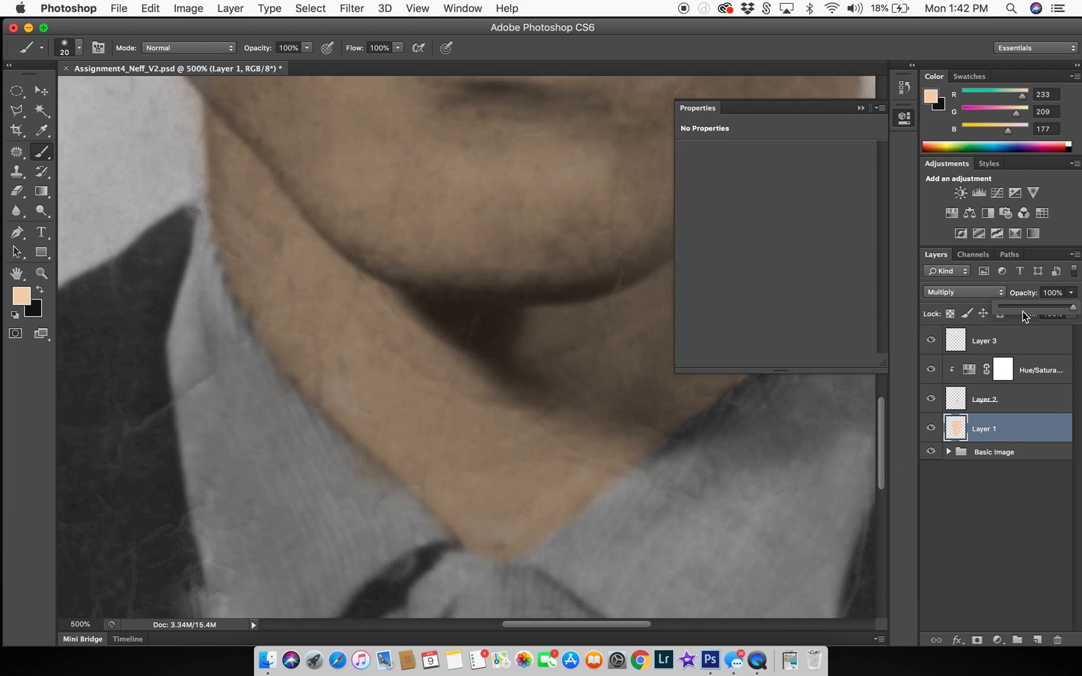
{"action": "left_click_drag", "start_coordinate": [1023, 312], "coordinate": [1041, 310]}
{"action": "left_click_drag", "start_coordinate": [325, 219], "coordinate": [476, 501]}
{"action": "left_click_drag", "start_coordinate": [401, 418], "coordinate": [416, 466]}
Step: Add a new layer above the skin layer and pick a lighter skin tone (RGB 236, 219, 196) as foreground color
{"action": "scroll", "coordinate": [428, 384], "scroll_direction": "up", "scroll_amount": 10}
{"action": "scroll", "coordinate": [390, 322], "scroll_direction": "right", "scroll_amount": 6}
{"action": "key", "text": "super+minus"}
{"action": "key", "text": "super+minus"}
{"action": "key", "text": "super+minus"}
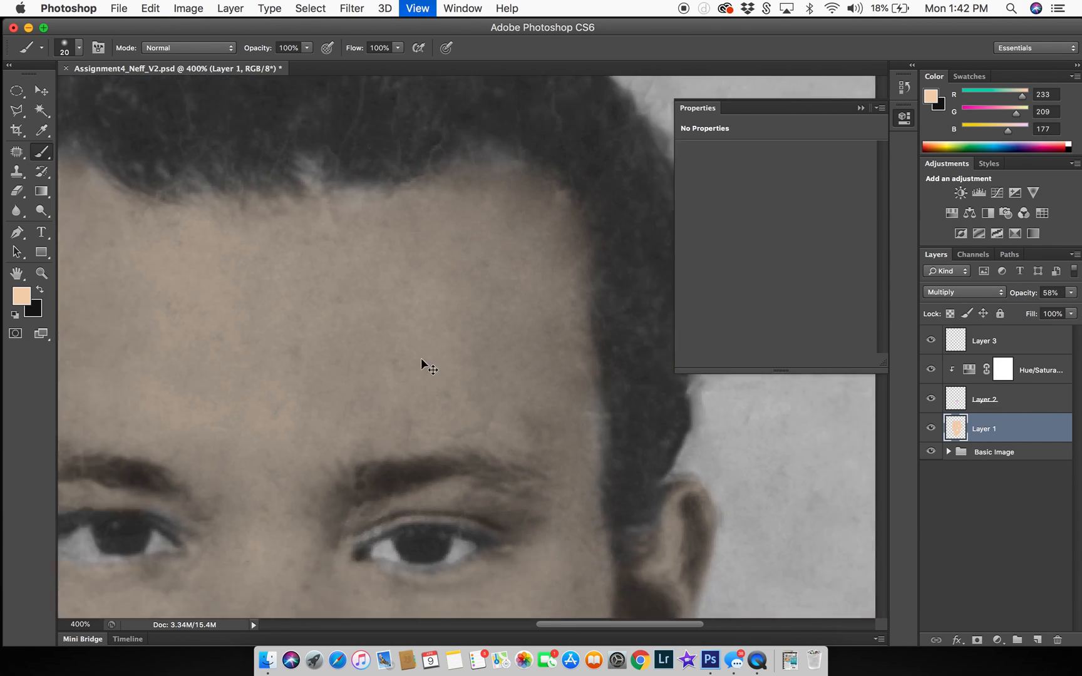
{"action": "left_click", "coordinate": [1037, 639]}
{"action": "left_click", "coordinate": [21, 296]}
{"action": "left_click", "coordinate": [692, 239]}
{"action": "left_click", "coordinate": [1011, 216]}
Step: Paint a highlight across the middle of the forehead with a 45 px brush and soften it with a blur filter
{"action": "key", "text": "bracketright"}
{"action": "key", "text": "bracketright"}
{"action": "key", "text": "bracketright"}
{"action": "key", "text": "bracketright"}
{"action": "key", "text": "bracketright"}
{"action": "left_click_drag", "start_coordinate": [397, 329], "coordinate": [325, 348]}
{"action": "left_click", "coordinate": [352, 9]}
{"action": "left_click", "coordinate": [551, 289]}
{"action": "left_click", "coordinate": [896, 188]}
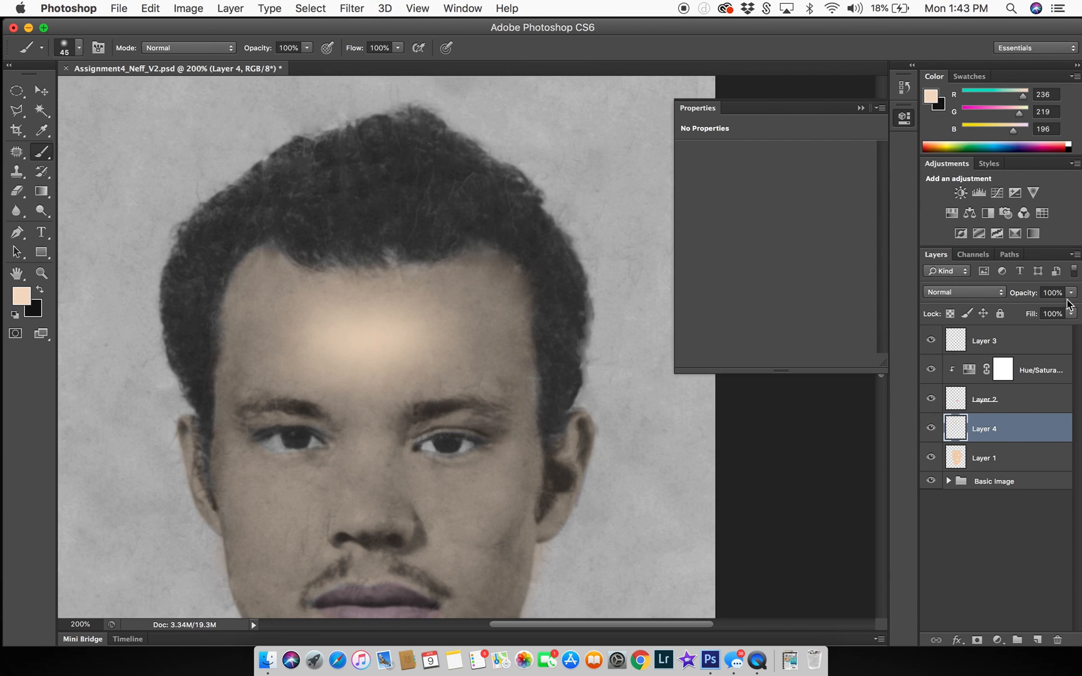
Step: Set the forehead highlight layer's blend mode to Luminosity and lower its opacity
{"action": "left_click", "coordinate": [964, 292]}
{"action": "left_click", "coordinate": [945, 329]}
{"action": "left_click", "coordinate": [964, 292]}
{"action": "left_click", "coordinate": [945, 552]}
{"action": "left_click", "coordinate": [1070, 293]}
{"action": "left_click_drag", "start_coordinate": [1061, 310], "coordinate": [1045, 310]}
Step: Paint a highlight on each cheek on another new layer and reapply the last blur filter to them
{"action": "scroll", "coordinate": [476, 375], "scroll_direction": "down", "scroll_amount": 5}
{"action": "left_click", "coordinate": [1038, 639]}
{"action": "left_click_drag", "start_coordinate": [383, 372], "coordinate": [388, 451]}
{"action": "left_click_drag", "start_coordinate": [598, 370], "coordinate": [592, 443]}
{"action": "left_click", "coordinate": [310, 9]}
{"action": "left_click", "coordinate": [376, 23]}
Step: Lower the cheek highlight layer's opacity and set its blend mode to Luminosity
{"action": "left_click", "coordinate": [1070, 292]}
{"action": "left_click_drag", "start_coordinate": [1070, 308], "coordinate": [1036, 308]}
{"action": "left_click", "coordinate": [986, 292]}
{"action": "left_click", "coordinate": [947, 590]}
Step: Increase the hue and saturation in the lip color's Hue/Saturation adjustment layer
{"action": "left_click", "coordinate": [998, 458]}
{"action": "left_click", "coordinate": [1049, 370]}
{"action": "left_click_drag", "start_coordinate": [790, 207], "coordinate": [820, 207]}
{"action": "left_click_drag", "start_coordinate": [775, 237], "coordinate": [793, 237]}
Step: Add a new layer above Layer 3 for the shirt and set the foreground color to teal (RGB 9, 219, 196)
{"action": "scroll", "coordinate": [466, 375], "scroll_direction": "down", "scroll_amount": 8}
{"action": "left_click", "coordinate": [998, 341]}
{"action": "left_click", "coordinate": [1037, 639]}
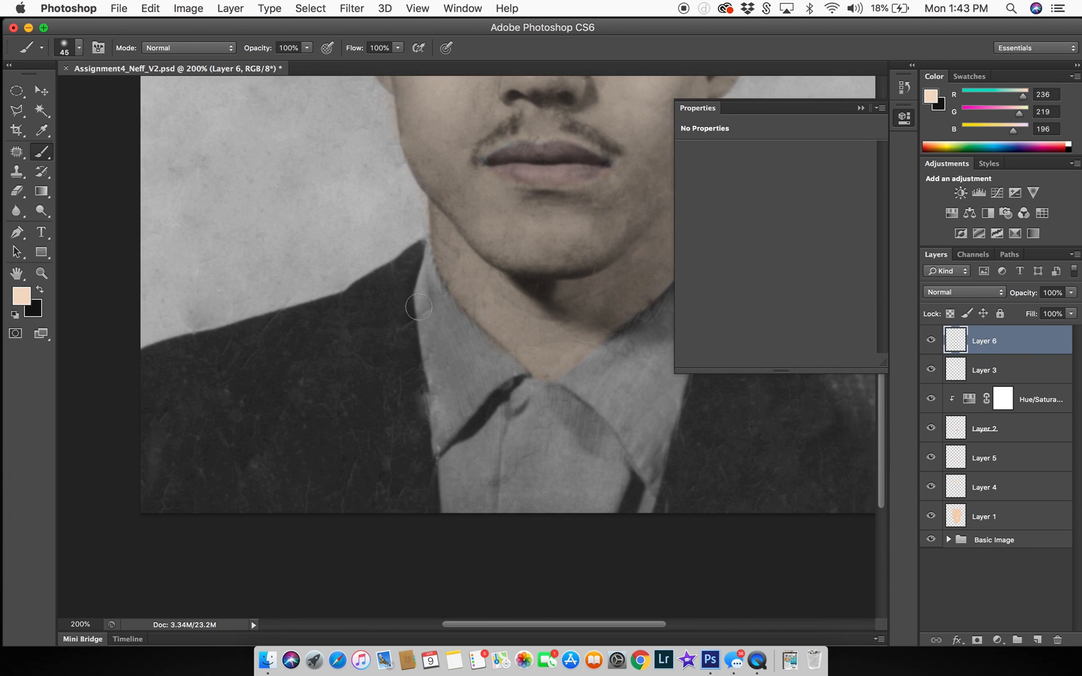
{"action": "key", "text": "super+equal"}
{"action": "key", "text": "super+equal"}
{"action": "key", "text": "super+equal"}
{"action": "left_click_drag", "start_coordinate": [1025, 96], "coordinate": [964, 95]}
Step: Reduce the brush size and paint teal along the edges of the shirt and its collar
{"action": "key", "text": "bracketleft"}
{"action": "key", "text": "bracketleft"}
{"action": "key", "text": "bracketleft"}
{"action": "key", "text": "bracketleft"}
{"action": "key", "text": "bracketleft"}
{"action": "key", "text": "bracketleft"}
{"action": "key", "text": "bracketleft"}
{"action": "key", "text": "bracketleft"}
{"action": "mouse_move", "coordinate": [317, 152]}
{"action": "left_mouse_down"}
{"action": "mouse_move", "coordinate": [339, 153]}
{"action": "mouse_move", "coordinate": [544, 374]}
{"action": "left_mouse_up"}
{"action": "scroll", "coordinate": [439, 442], "scroll_direction": "up", "scroll_amount": 6}
{"action": "mouse_move", "coordinate": [225, 610]}
{"action": "left_mouse_down"}
{"action": "mouse_move", "coordinate": [374, 491]}
{"action": "mouse_move", "coordinate": [484, 563]}
{"action": "mouse_move", "coordinate": [473, 608]}
{"action": "left_mouse_up"}
{"action": "left_click_drag", "start_coordinate": [476, 563], "coordinate": [519, 113]}
{"action": "mouse_move", "coordinate": [554, 82]}
{"action": "left_mouse_down"}
{"action": "mouse_move", "coordinate": [500, 273]}
{"action": "mouse_move", "coordinate": [443, 398]}
{"action": "left_mouse_up"}
{"action": "left_click_drag", "start_coordinate": [282, 207], "coordinate": [719, 375]}
{"action": "left_click_drag", "start_coordinate": [494, 159], "coordinate": [490, 440]}
{"action": "left_click_drag", "start_coordinate": [492, 364], "coordinate": [441, 82]}
{"action": "left_click_drag", "start_coordinate": [446, 143], "coordinate": [485, 368]}
{"action": "left_click_drag", "start_coordinate": [454, 297], "coordinate": [471, 502]}
{"action": "left_click_drag", "start_coordinate": [569, 448], "coordinate": [466, 449]}
Step: Enlarge the brush and fill the larger inner areas of the shirt with teal
{"action": "key", "text": "bracketright"}
{"action": "key", "text": "bracketright"}
{"action": "key", "text": "bracketright"}
{"action": "key", "text": "bracketright"}
{"action": "left_click_drag", "start_coordinate": [405, 339], "coordinate": [550, 452]}
{"action": "left_click_drag", "start_coordinate": [663, 432], "coordinate": [423, 437]}
{"action": "mouse_move", "coordinate": [313, 454]}
{"action": "left_mouse_down"}
{"action": "mouse_move", "coordinate": [582, 451]}
{"action": "mouse_move", "coordinate": [472, 197]}
{"action": "mouse_move", "coordinate": [311, 414]}
{"action": "left_mouse_up"}
Step: Reduce the brush to 20 px and cover the remaining uncolored parts of the shirt with teal
{"action": "key", "text": "bracketleft"}
{"action": "key", "text": "bracketleft"}
{"action": "left_click_drag", "start_coordinate": [250, 373], "coordinate": [430, 555]}
{"action": "left_click_drag", "start_coordinate": [464, 450], "coordinate": [391, 452]}
{"action": "mouse_move", "coordinate": [401, 388]}
{"action": "left_mouse_down"}
{"action": "mouse_move", "coordinate": [386, 527]}
{"action": "mouse_move", "coordinate": [472, 244]}
{"action": "left_mouse_up"}
{"action": "left_click_drag", "start_coordinate": [463, 263], "coordinate": [353, 385]}
{"action": "mouse_move", "coordinate": [361, 156]}
{"action": "left_mouse_down"}
{"action": "mouse_move", "coordinate": [370, 205]}
{"action": "mouse_move", "coordinate": [266, 349]}
{"action": "mouse_move", "coordinate": [331, 473]}
{"action": "mouse_move", "coordinate": [489, 392]}
{"action": "left_mouse_up"}
{"action": "left_click_drag", "start_coordinate": [228, 411], "coordinate": [483, 338]}
{"action": "left_click_drag", "start_coordinate": [199, 498], "coordinate": [149, 376]}
{"action": "left_click_drag", "start_coordinate": [150, 313], "coordinate": [284, 543]}
{"action": "left_click_drag", "start_coordinate": [250, 488], "coordinate": [244, 406]}
{"action": "left_click_drag", "start_coordinate": [250, 450], "coordinate": [235, 309]}
{"action": "mouse_move", "coordinate": [235, 308]}
{"action": "left_mouse_down"}
{"action": "mouse_move", "coordinate": [379, 577]}
{"action": "mouse_move", "coordinate": [263, 233]}
{"action": "left_mouse_up"}
Step: Set the shirt layer's blend mode to Multiply and its opacity to 37%
{"action": "left_click", "coordinate": [964, 292]}
{"action": "left_click", "coordinate": [966, 333]}
{"action": "left_click", "coordinate": [1071, 292]}
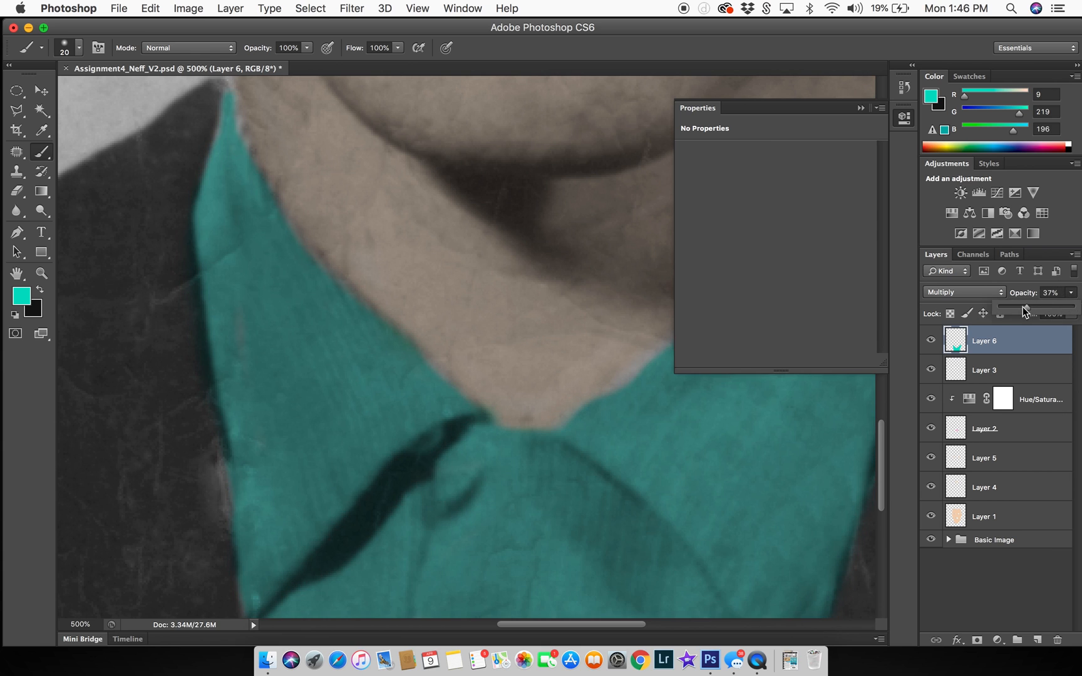
{"action": "left_click_drag", "start_coordinate": [1076, 310], "coordinate": [1028, 310]}
Step: Erase the teal that spills over the edge of the shirt onto the jacket
{"action": "key", "text": "e"}
{"action": "scroll", "coordinate": [430, 351], "scroll_direction": "down", "scroll_amount": 10}
{"action": "mouse_move", "coordinate": [430, 350]}
{"action": "left_mouse_down"}
{"action": "mouse_move", "coordinate": [358, 495]}
{"action": "mouse_move", "coordinate": [439, 350]}
{"action": "mouse_move", "coordinate": [290, 374]}
{"action": "mouse_move", "coordinate": [142, 465]}
{"action": "left_mouse_up"}
Step: Add a new layer and paint near-black (RGB 27, 27, 27) on the jacket beside the left-hand shirt edge with the 20 px brush
{"action": "key", "text": "super+shift+alt+n"}
{"action": "key", "text": "x"}
{"action": "key", "text": "b"}
{"action": "mouse_move", "coordinate": [485, 181]}
{"action": "left_mouse_down"}
{"action": "mouse_move", "coordinate": [454, 302]}
{"action": "mouse_move", "coordinate": [466, 495]}
{"action": "left_mouse_up"}
{"action": "scroll", "coordinate": [386, 194], "scroll_direction": "down", "scroll_amount": 5}
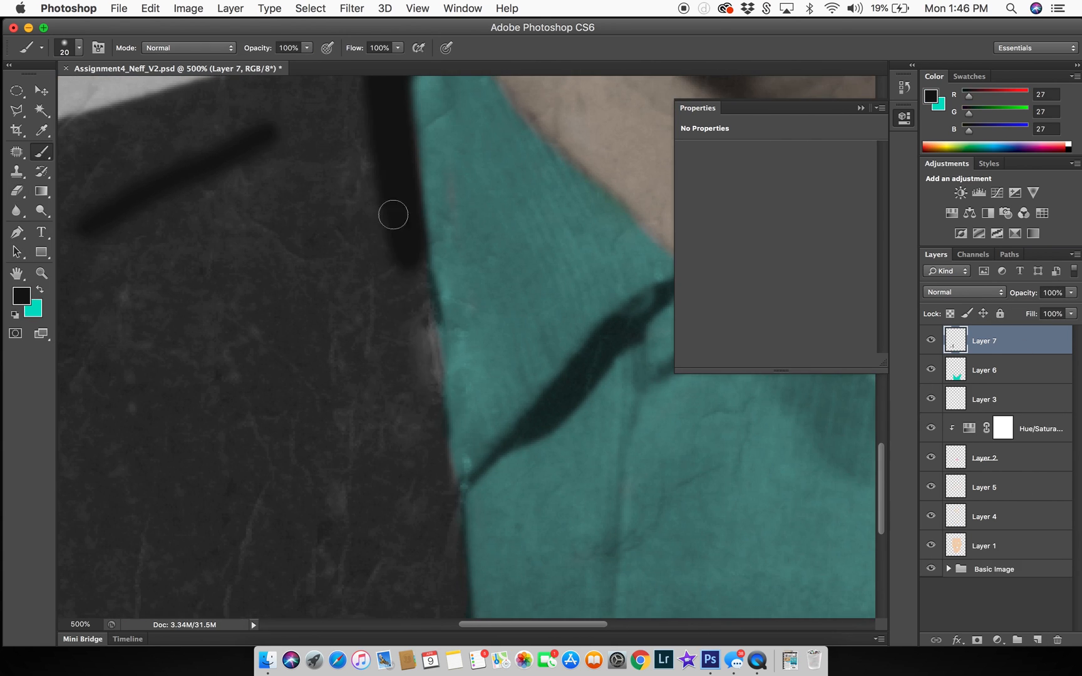
{"action": "left_click_drag", "start_coordinate": [386, 193], "coordinate": [387, 265]}
Step: Paint near-black along the jacket's shoulder outlines and beside both shirt edges, using a smaller brush at the right-hand collar
{"action": "scroll", "coordinate": [386, 265], "scroll_direction": "down", "scroll_amount": 3}
{"action": "scroll", "coordinate": [242, 409], "scroll_direction": "down", "scroll_amount": 3}
{"action": "scroll", "coordinate": [242, 410], "scroll_direction": "up", "scroll_amount": 10}
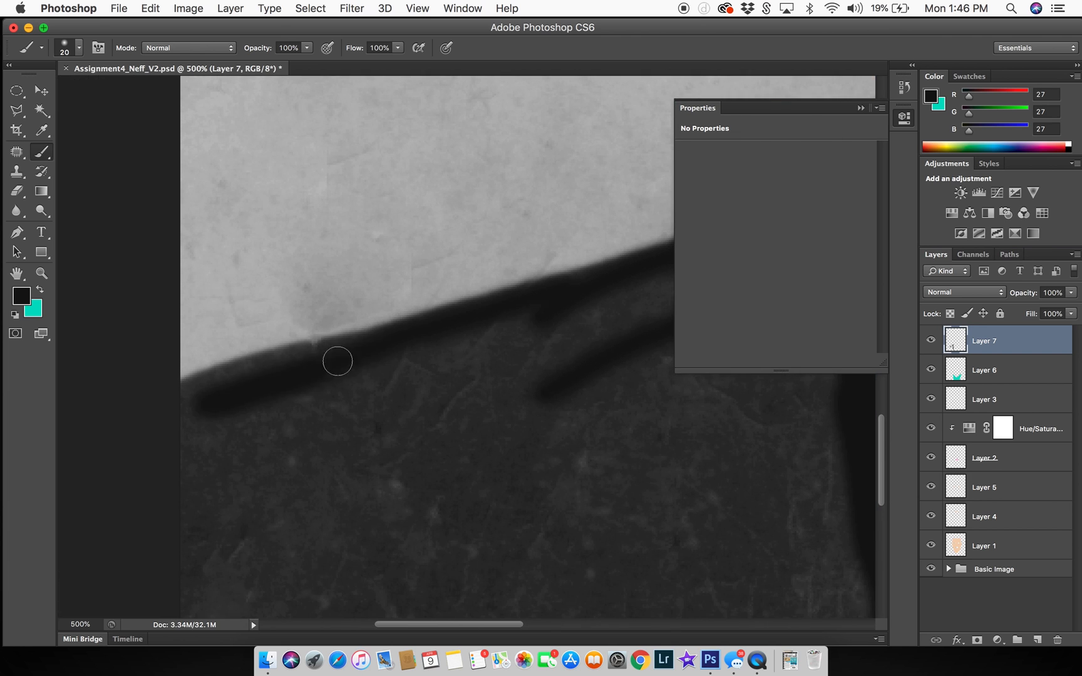
{"action": "scroll", "coordinate": [335, 360], "scroll_direction": "down", "scroll_amount": 10}
{"action": "scroll", "coordinate": [555, 437], "scroll_direction": "right", "scroll_amount": 5}
{"action": "scroll", "coordinate": [463, 487], "scroll_direction": "up", "scroll_amount": 10}
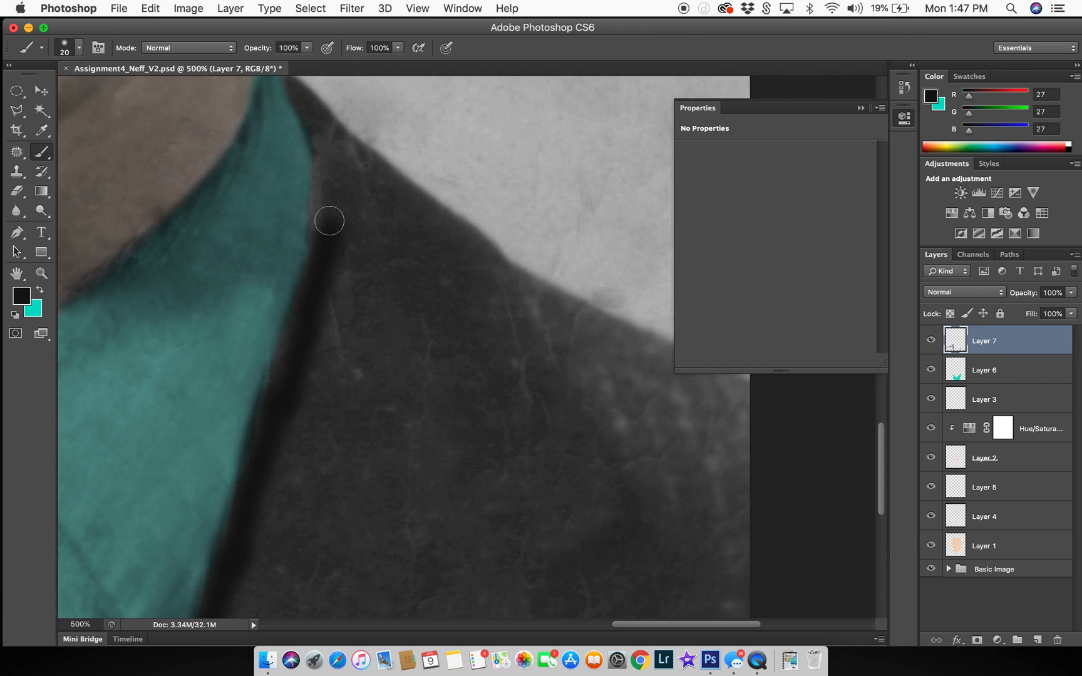
{"action": "key", "text": "bracketleft"}
{"action": "key", "text": "bracketleft"}
{"action": "left_click_drag", "start_coordinate": [346, 361], "coordinate": [347, 494]}
{"action": "mouse_move", "coordinate": [326, 294]}
{"action": "left_mouse_down"}
{"action": "mouse_move", "coordinate": [544, 475]}
{"action": "mouse_move", "coordinate": [777, 604]}
{"action": "left_mouse_up"}
Step: Enlarge the brush to 35 px and fill the rest of the jacket on both sides with near-black
{"action": "key", "text": "super+minus"}
{"action": "key", "text": "super+minus"}
{"action": "key", "text": "super+minus"}
{"action": "key", "text": "bracketright"}
{"action": "key", "text": "bracketright"}
{"action": "key", "text": "bracketright"}
{"action": "key", "text": "bracketright"}
{"action": "mouse_move", "coordinate": [532, 454]}
{"action": "left_mouse_down"}
{"action": "mouse_move", "coordinate": [541, 331]}
{"action": "mouse_move", "coordinate": [392, 370]}
{"action": "mouse_move", "coordinate": [497, 360]}
{"action": "left_mouse_up"}
{"action": "scroll", "coordinate": [313, 407], "scroll_direction": "left", "scroll_amount": 10}
{"action": "mouse_move", "coordinate": [145, 447]}
{"action": "left_mouse_down"}
{"action": "mouse_move", "coordinate": [270, 287]}
{"action": "mouse_move", "coordinate": [374, 369]}
{"action": "mouse_move", "coordinate": [486, 379]}
{"action": "mouse_move", "coordinate": [419, 267]}
{"action": "left_mouse_up"}
Step: Set the jacket layer's blend mode to Multiply and its opacity to about 79%
{"action": "scroll", "coordinate": [420, 266], "scroll_direction": "right", "scroll_amount": 5}
{"action": "left_click", "coordinate": [964, 292]}
{"action": "left_click", "coordinate": [939, 331]}
{"action": "key", "text": "8"}
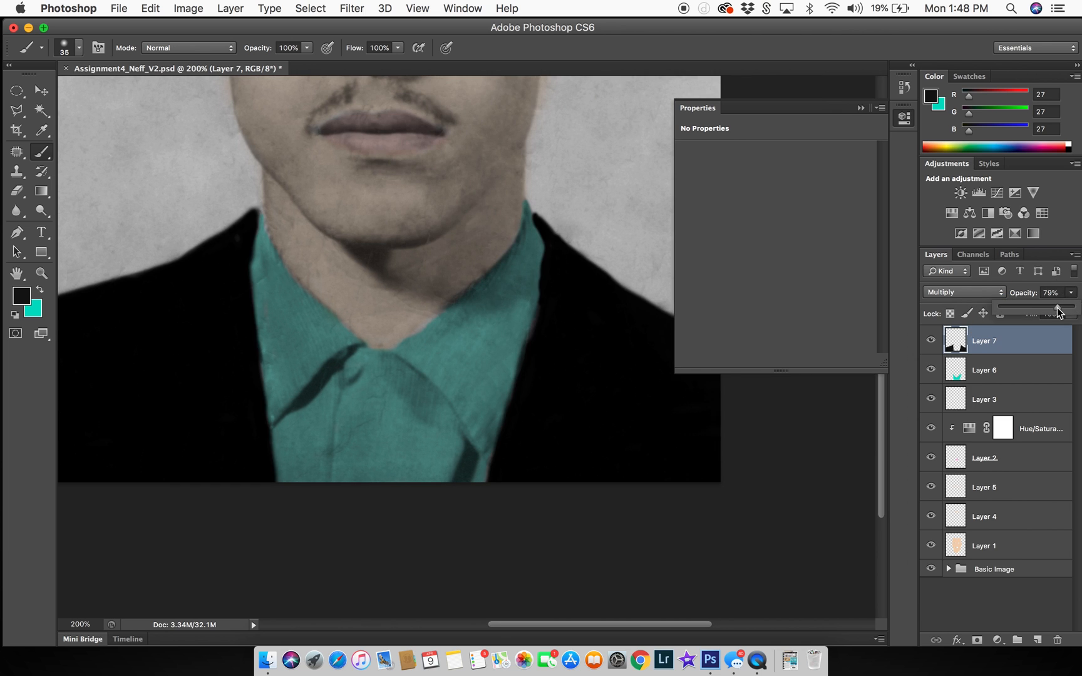
{"action": "scroll", "coordinate": [526, 398], "scroll_direction": "up", "scroll_amount": 5}
{"action": "scroll", "coordinate": [841, 447], "scroll_direction": "down", "scroll_amount": 4}
Step: Add a new layer and paint salmon blush (RGB 218, 126, 99) on the nose, under both eyes and on the cheeks
{"action": "key", "text": "super+shift+alt+n"}
{"action": "scroll", "coordinate": [442, 214], "scroll_direction": "up", "scroll_amount": 3}
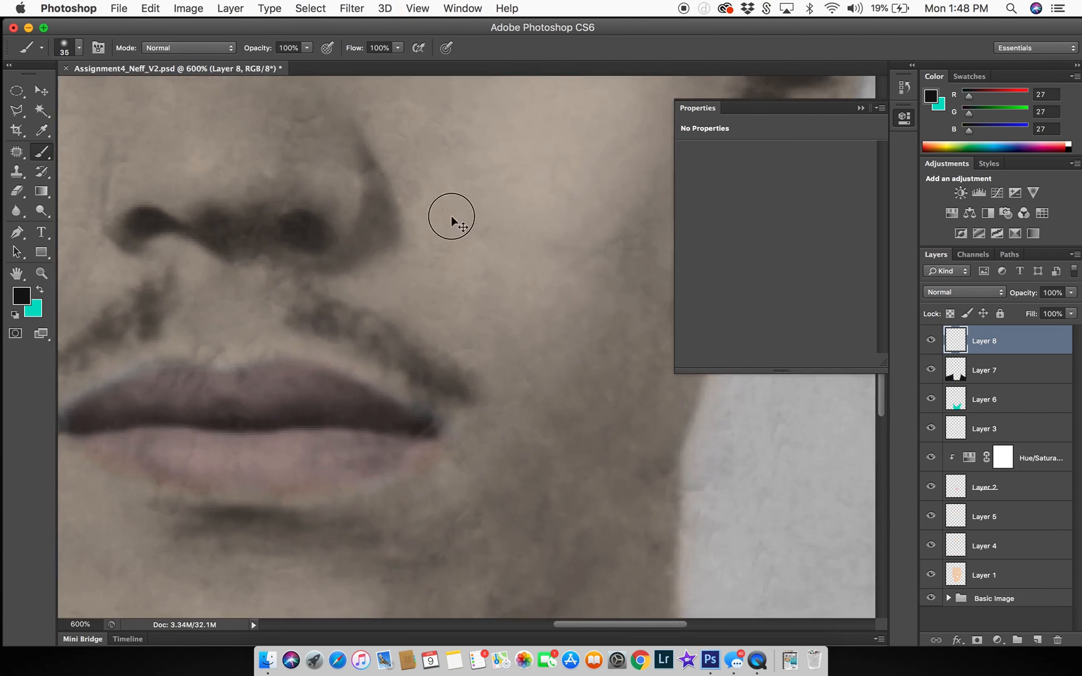
{"action": "scroll", "coordinate": [441, 214], "scroll_direction": "up", "scroll_amount": 3}
{"action": "left_click", "coordinate": [438, 401]}
{"action": "left_click", "coordinate": [483, 394]}
{"action": "scroll", "coordinate": [382, 230], "scroll_direction": "up", "scroll_amount": 2}
{"action": "left_click_drag", "start_coordinate": [351, 156], "coordinate": [551, 175]}
{"action": "scroll", "coordinate": [439, 251], "scroll_direction": "right", "scroll_amount": 5}
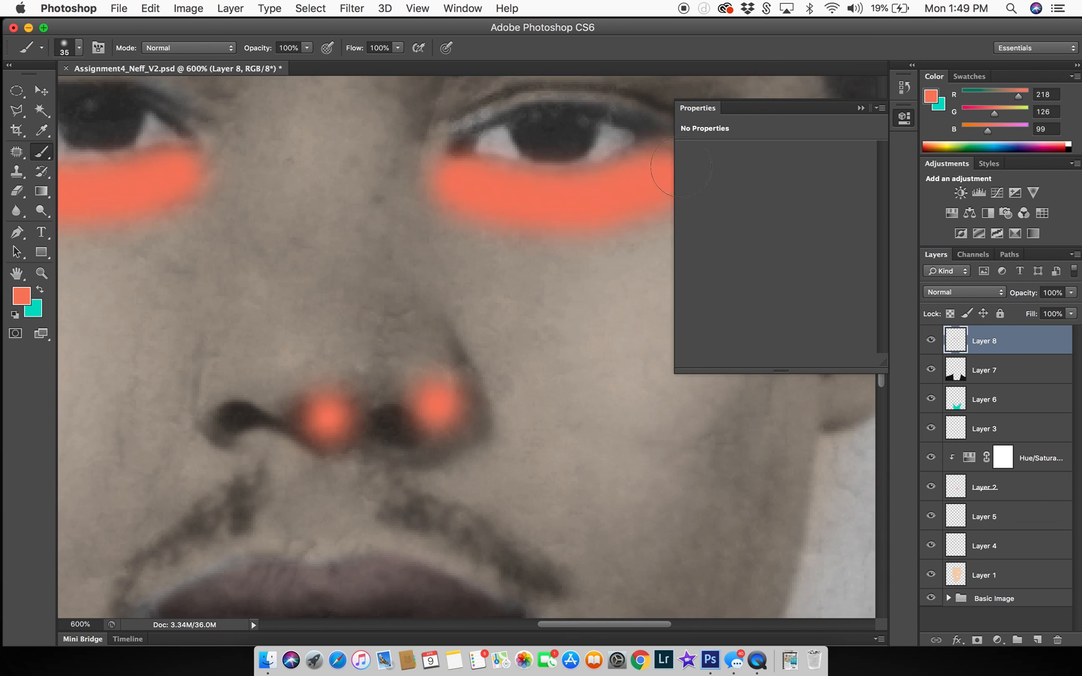
{"action": "left_click_drag", "start_coordinate": [450, 272], "coordinate": [535, 290]}
Step: Soften the blush with Gaussian Blur and move Layer 4 and Layer 3 above it in the layer stack
{"action": "left_click", "coordinate": [351, 8]}
{"action": "left_click", "coordinate": [413, 31]}
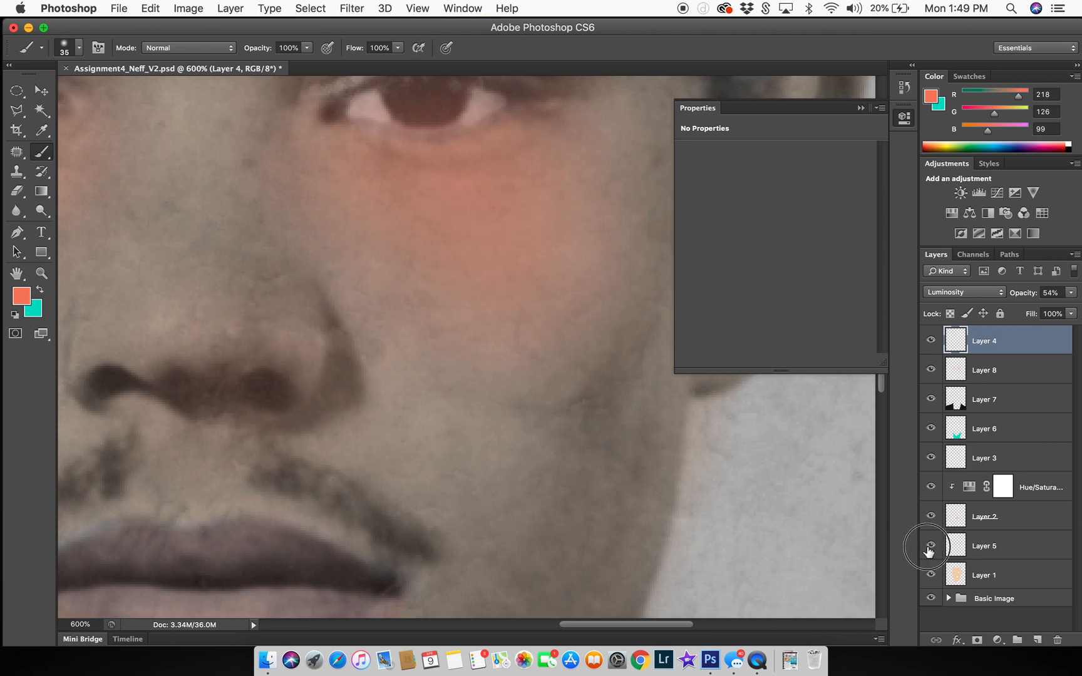
{"action": "scroll", "coordinate": [501, 344], "scroll_direction": "up", "scroll_amount": 3}
{"action": "scroll", "coordinate": [250, 251], "scroll_direction": "left", "scroll_amount": 3}
Step: Erase the blush spilling over the eyes on Layer 8 and enlarge the eraser to 45 px
{"action": "key", "text": "e"}
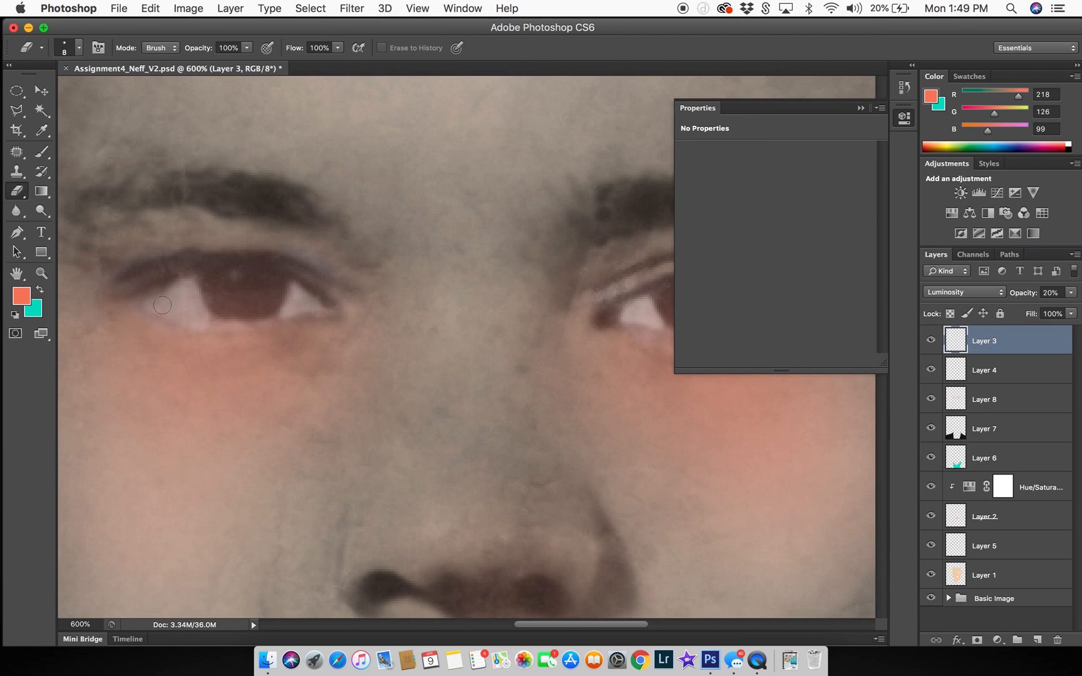
{"action": "left_click", "coordinate": [952, 404]}
{"action": "mouse_move", "coordinate": [144, 291]}
{"action": "left_mouse_down"}
{"action": "mouse_move", "coordinate": [333, 284]}
{"action": "mouse_move", "coordinate": [207, 307]}
{"action": "left_mouse_up"}
{"action": "key", "text": "bracketright"}
{"action": "key", "text": "bracketright"}
{"action": "key", "text": "bracketright"}
{"action": "key", "text": "bracketright"}
{"action": "key", "text": "bracketright"}
{"action": "key", "text": "bracketright"}
{"action": "key", "text": "bracketright"}
{"action": "key", "text": "bracketright"}
{"action": "key", "text": "bracketright"}
{"action": "scroll", "coordinate": [313, 263], "scroll_direction": "down", "scroll_amount": 5}
{"action": "scroll", "coordinate": [313, 263], "scroll_direction": "left", "scroll_amount": 5}
Step: Set the blush layer's blend mode to Multiply and its opacity to 31%
{"action": "key", "text": "super+minus"}
{"action": "key", "text": "super+minus"}
{"action": "left_click", "coordinate": [964, 291]}
{"action": "left_click", "coordinate": [966, 332]}
{"action": "key", "text": "super+minus"}
{"action": "key", "text": "super+minus"}
{"action": "left_click", "coordinate": [1071, 292]}
{"action": "left_click_drag", "start_coordinate": [1068, 308], "coordinate": [1022, 307]}
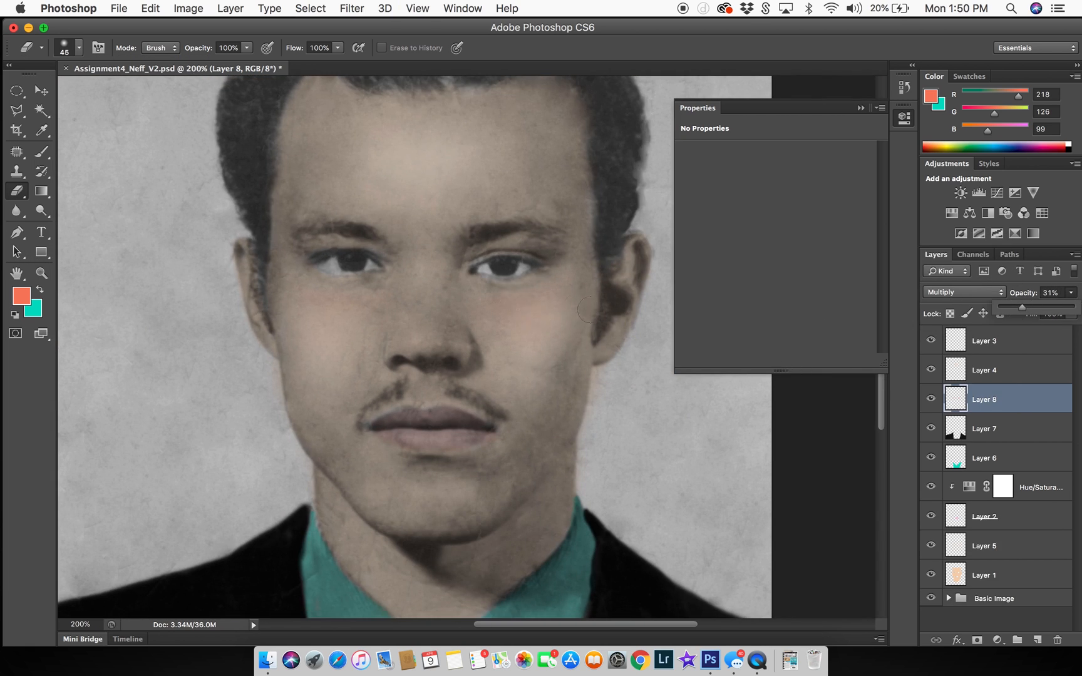
{"action": "key", "text": "super+minus"}
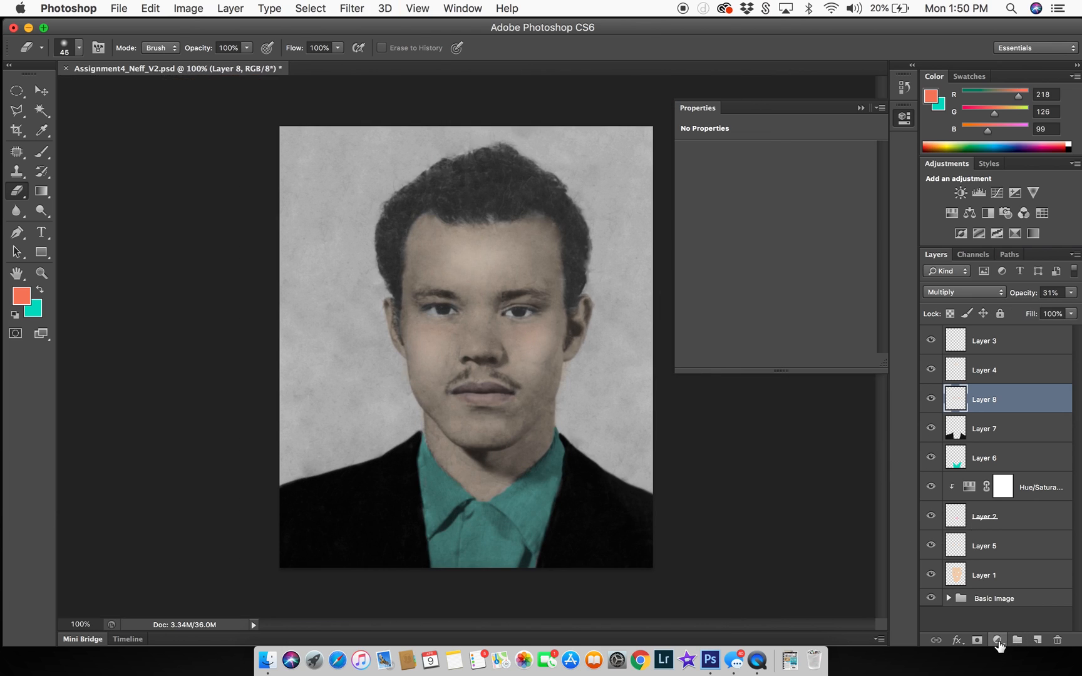
Step: Add a Levels adjustment above Layer 3 with input black 28, input white 198 and output white 223
{"action": "left_click", "coordinate": [1023, 343]}
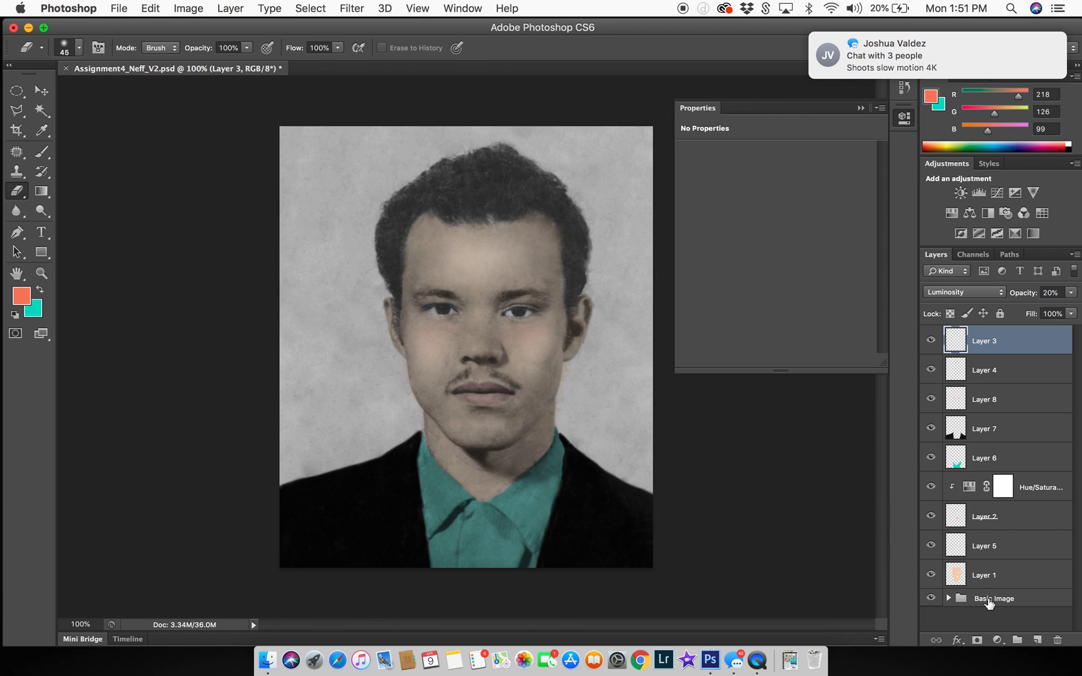
{"action": "left_click", "coordinate": [997, 639]}
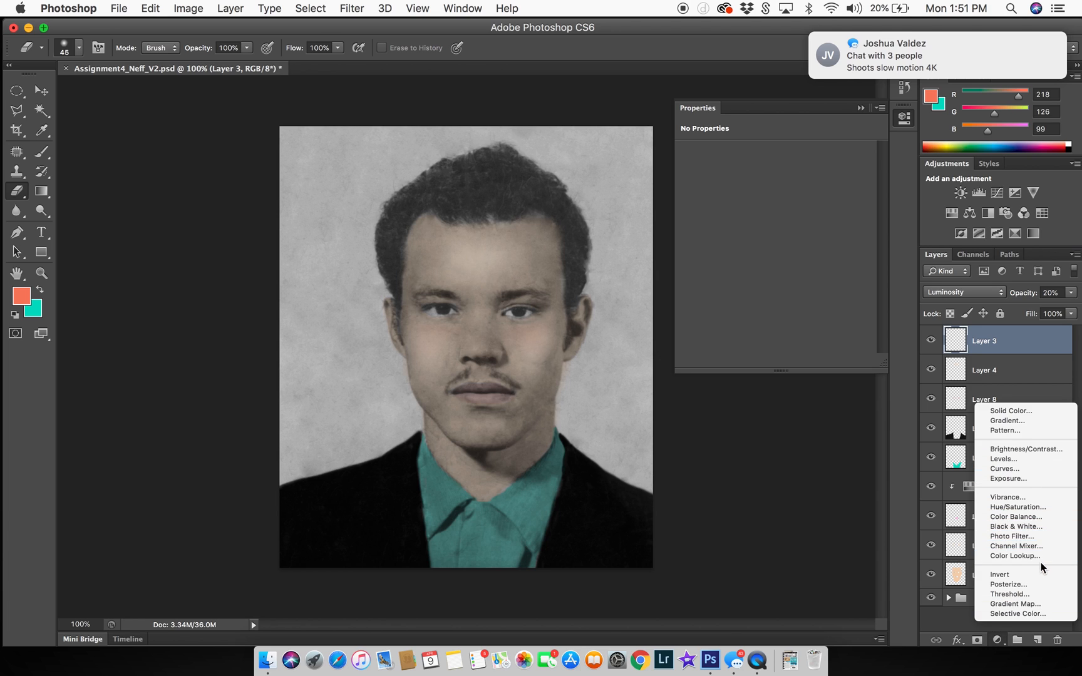
{"action": "left_click", "coordinate": [1035, 459]}
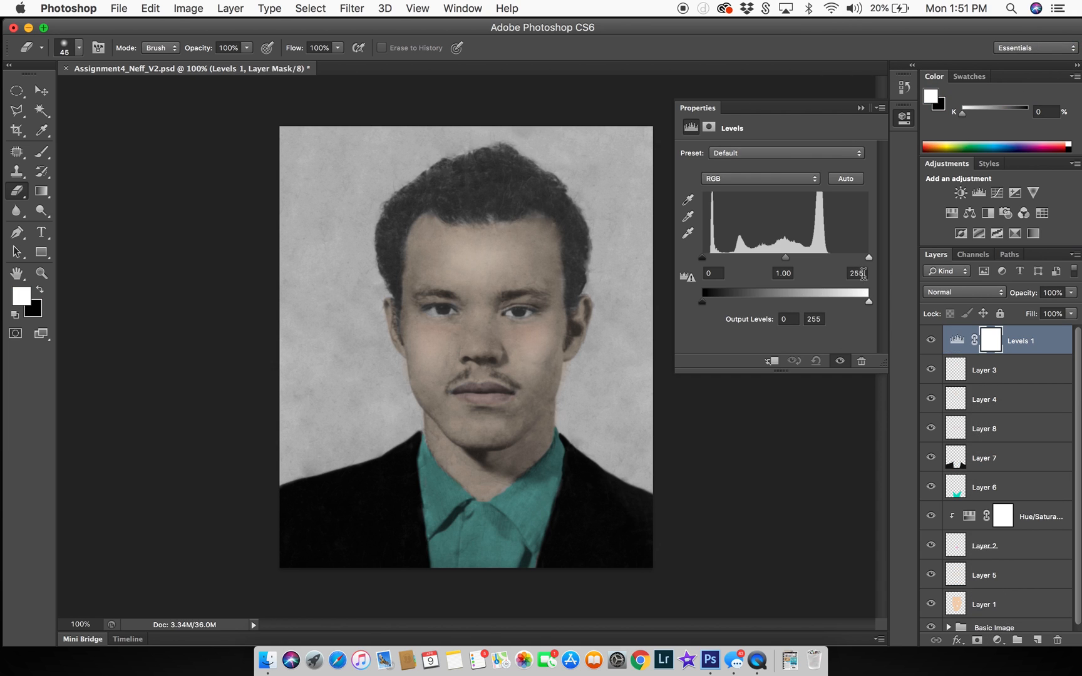
{"action": "left_click_drag", "start_coordinate": [868, 259], "coordinate": [825, 255]}
{"action": "left_click_drag", "start_coordinate": [702, 258], "coordinate": [718, 261]}
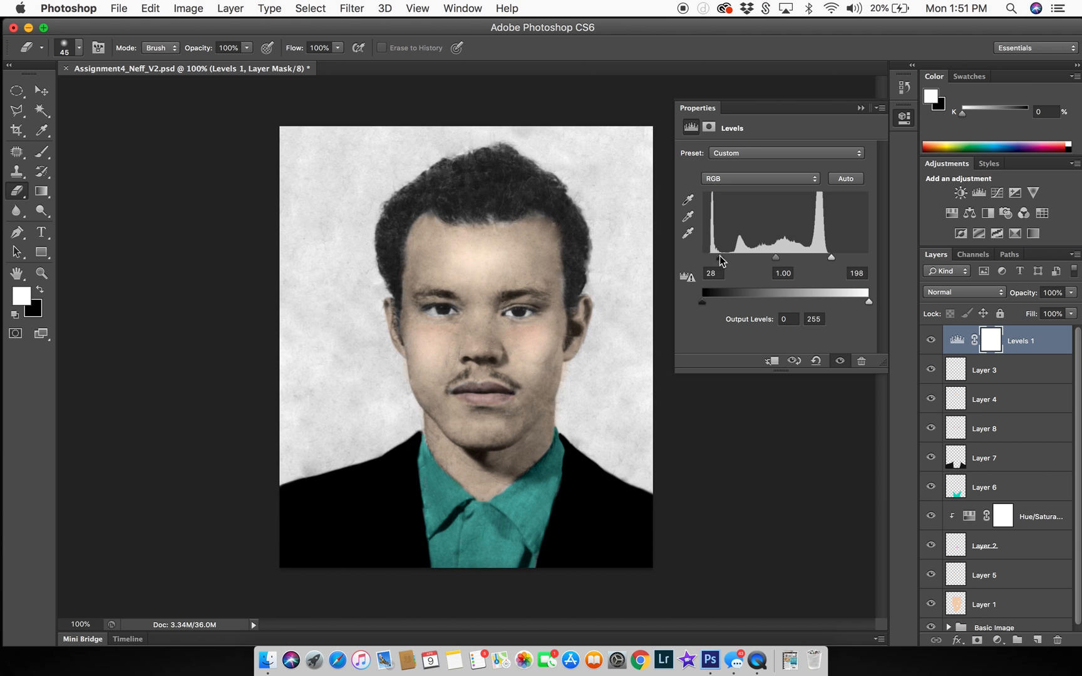
{"action": "left_click_drag", "start_coordinate": [869, 302], "coordinate": [853, 301]}
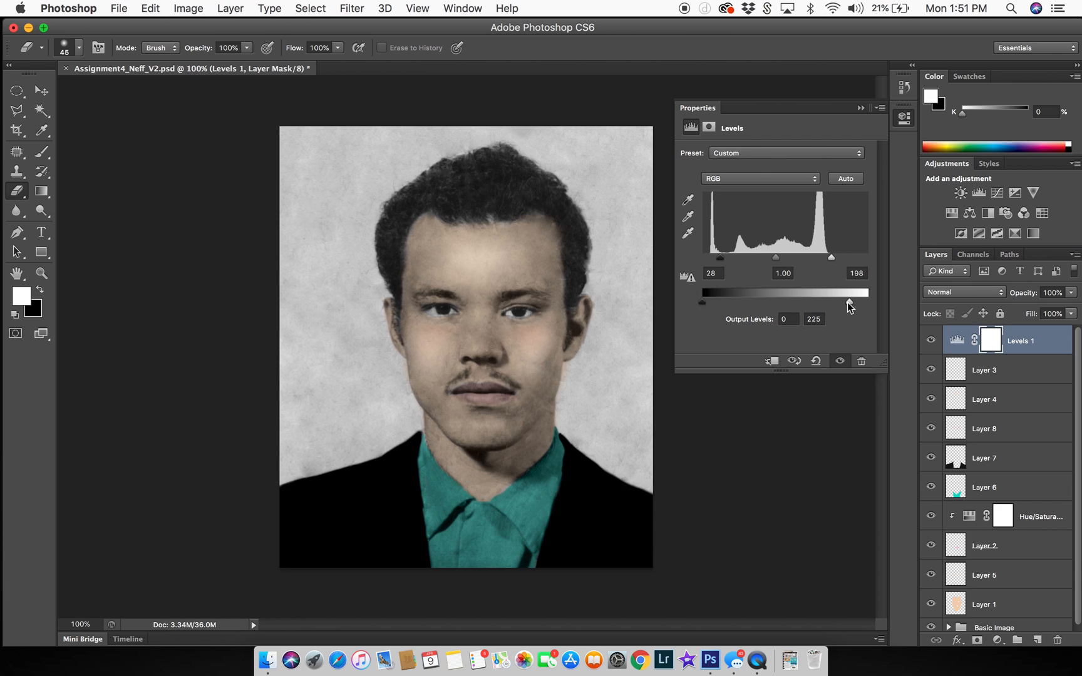
{"action": "left_click_drag", "start_coordinate": [848, 307], "coordinate": [846, 302]}
Step: Add a Color Balance adjustment with midtones at red +3, green +2 and blue +1
{"action": "left_click", "coordinate": [997, 639]}
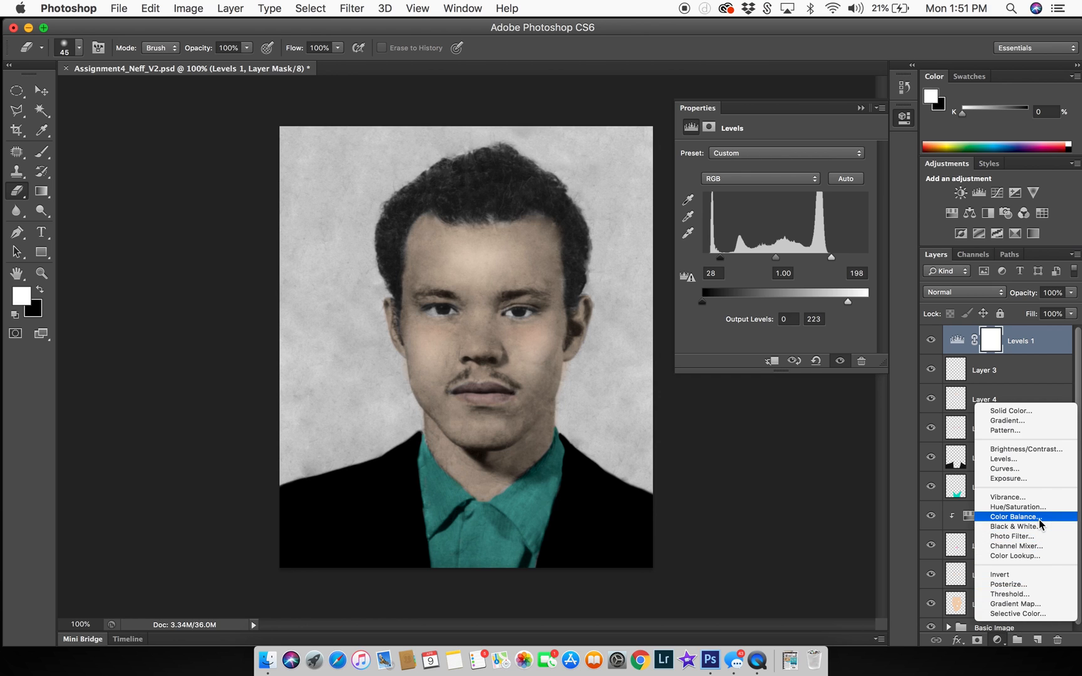
{"action": "left_click", "coordinate": [1031, 517]}
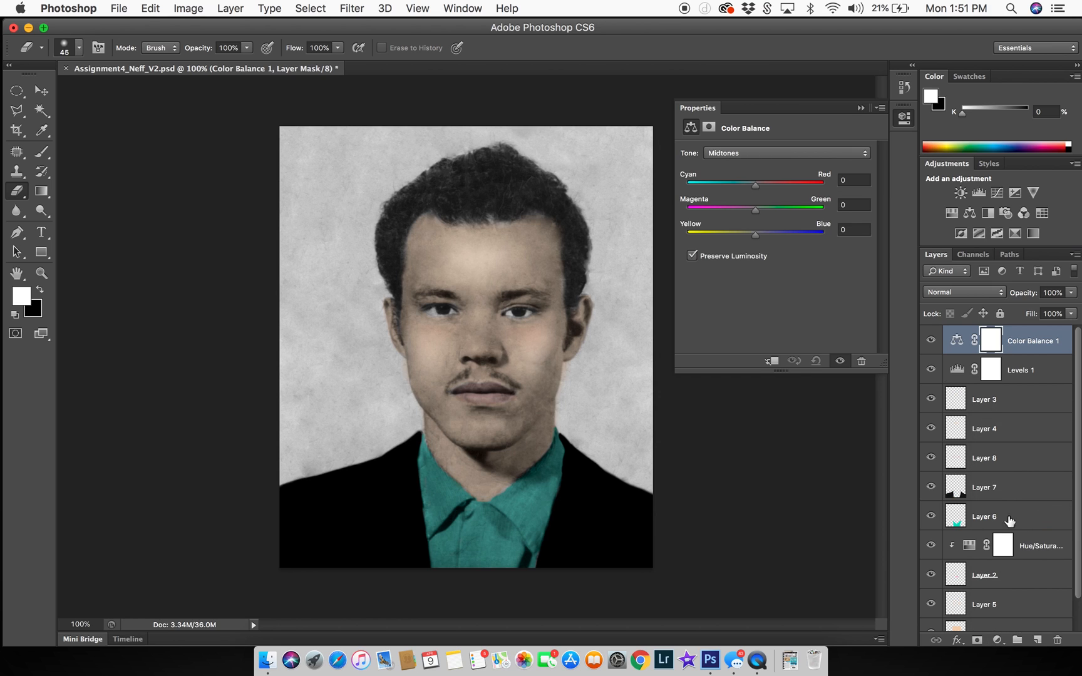
{"action": "left_click_drag", "start_coordinate": [756, 184], "coordinate": [757, 234]}
Step: Add an Exposure adjustment with exposure +0.67 and gamma correction 0.89
{"action": "left_click", "coordinate": [997, 640]}
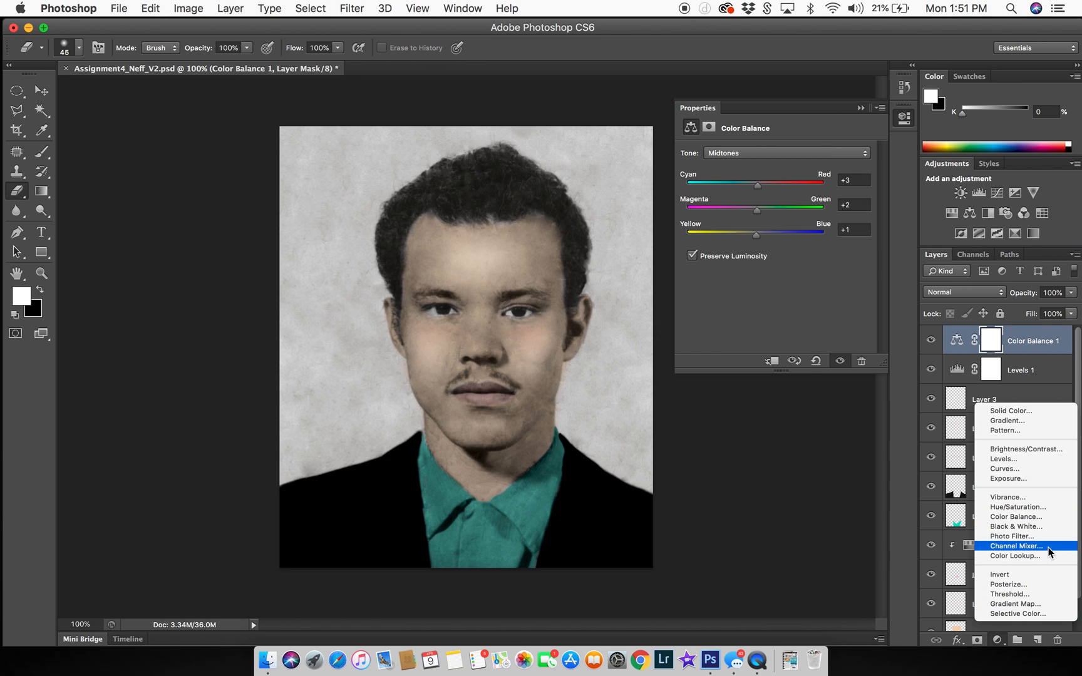
{"action": "left_click", "coordinate": [1038, 479]}
{"action": "left_click_drag", "start_coordinate": [774, 190], "coordinate": [783, 254]}
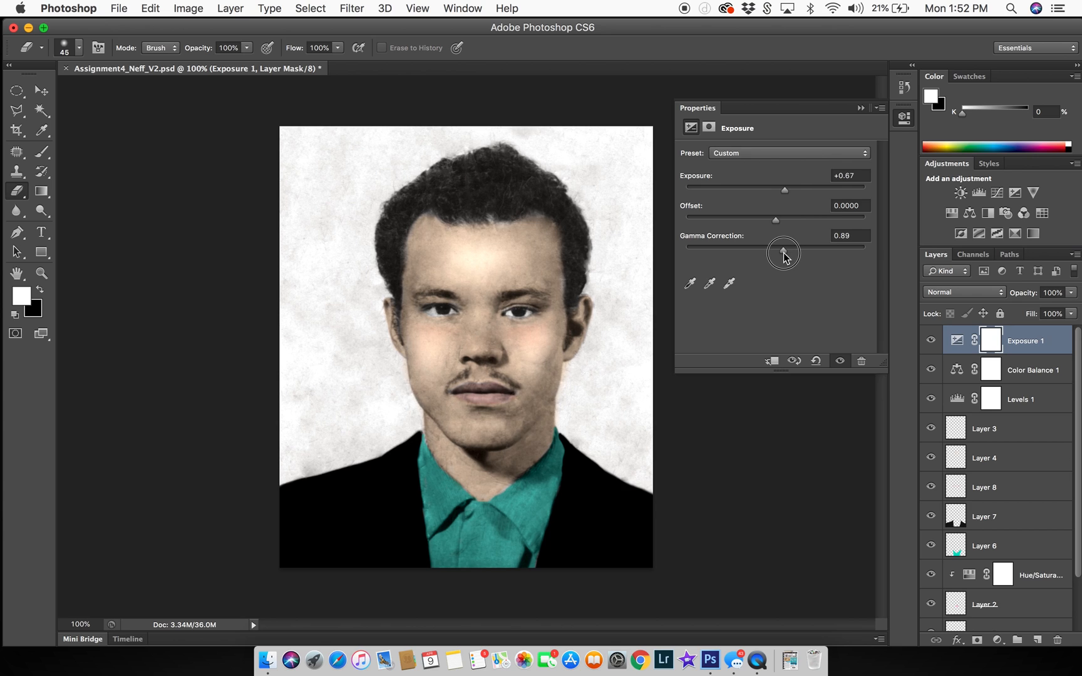
Step: Apply the Dust & Scratches filter to Layer 0 copy in the Basic Image group with a slightly larger radius and a higher threshold
{"action": "scroll", "coordinate": [1008, 384], "scroll_direction": "down", "scroll_amount": 3}
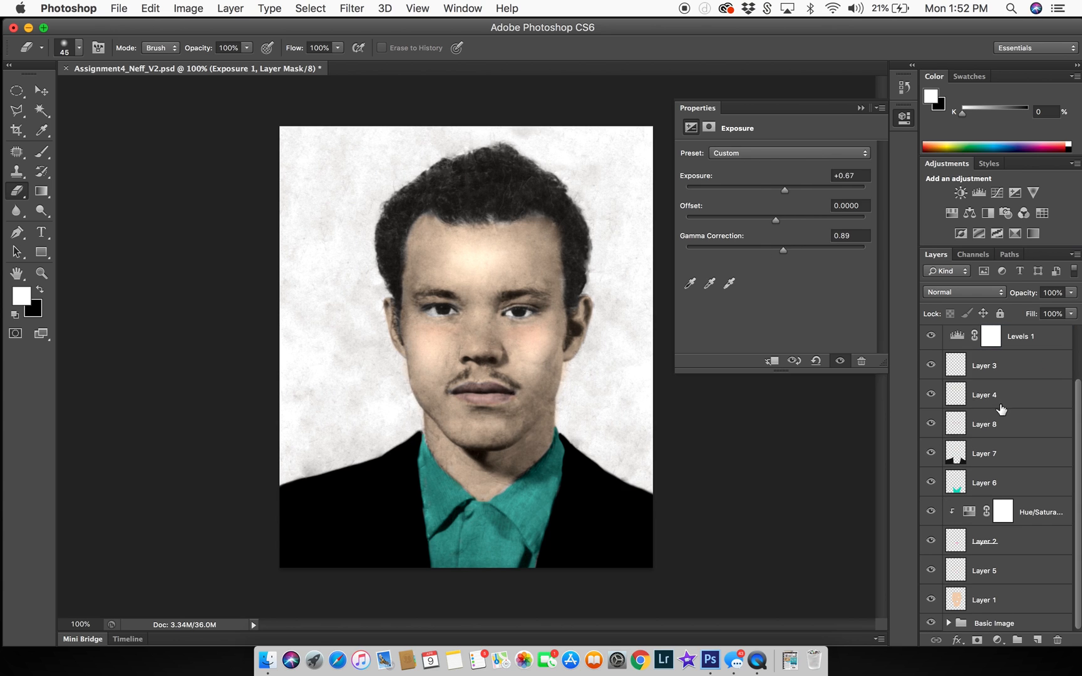
{"action": "left_click", "coordinate": [942, 623]}
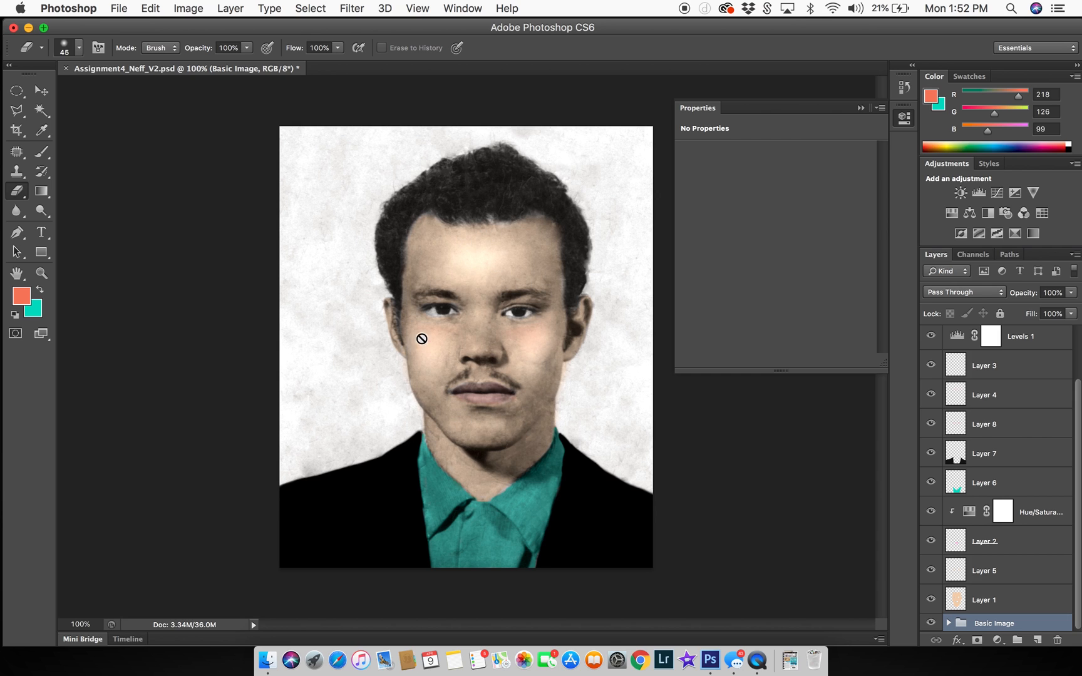
{"action": "left_click", "coordinate": [948, 623]}
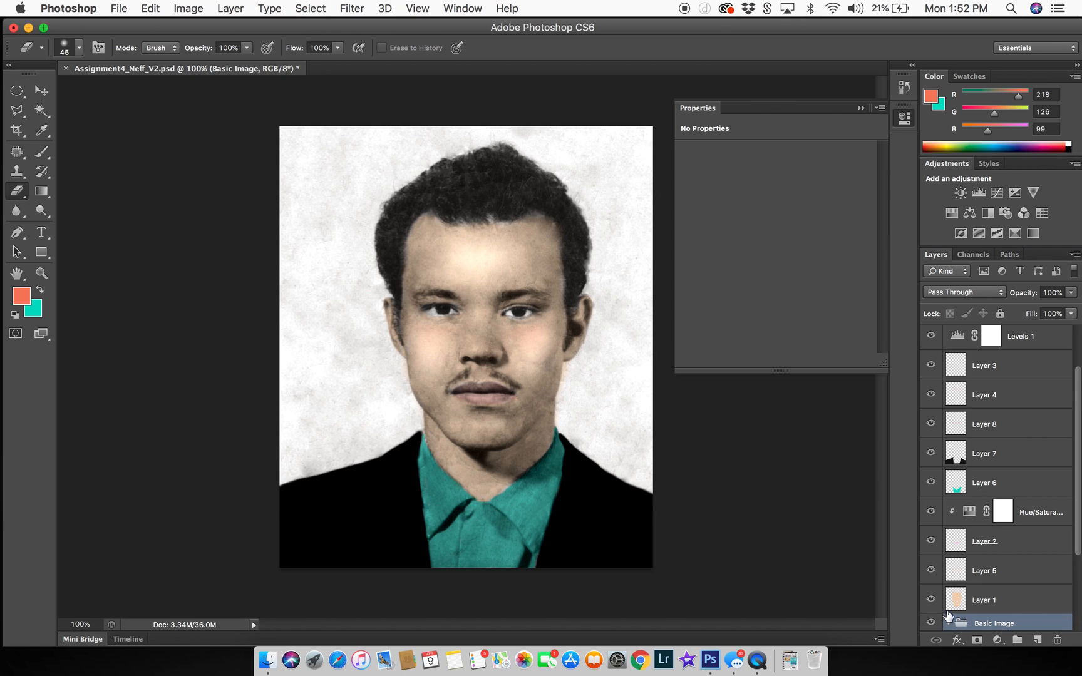
{"action": "scroll", "coordinate": [967, 552], "scroll_direction": "down", "scroll_amount": 5}
{"action": "left_click", "coordinate": [1032, 557]}
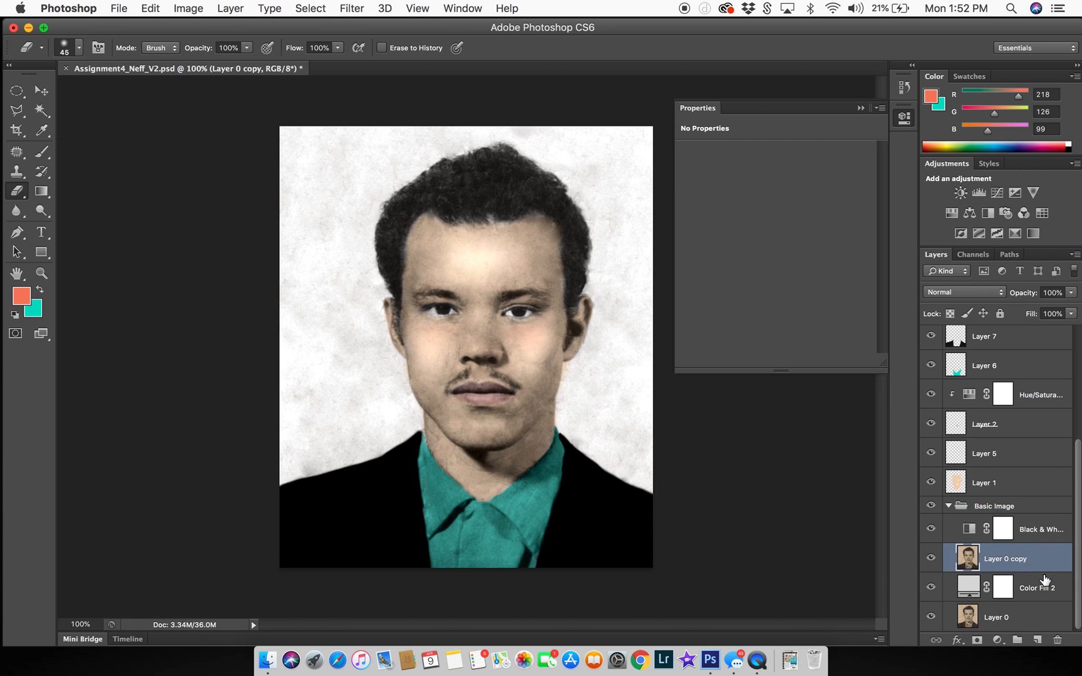
{"action": "left_click", "coordinate": [311, 8]}
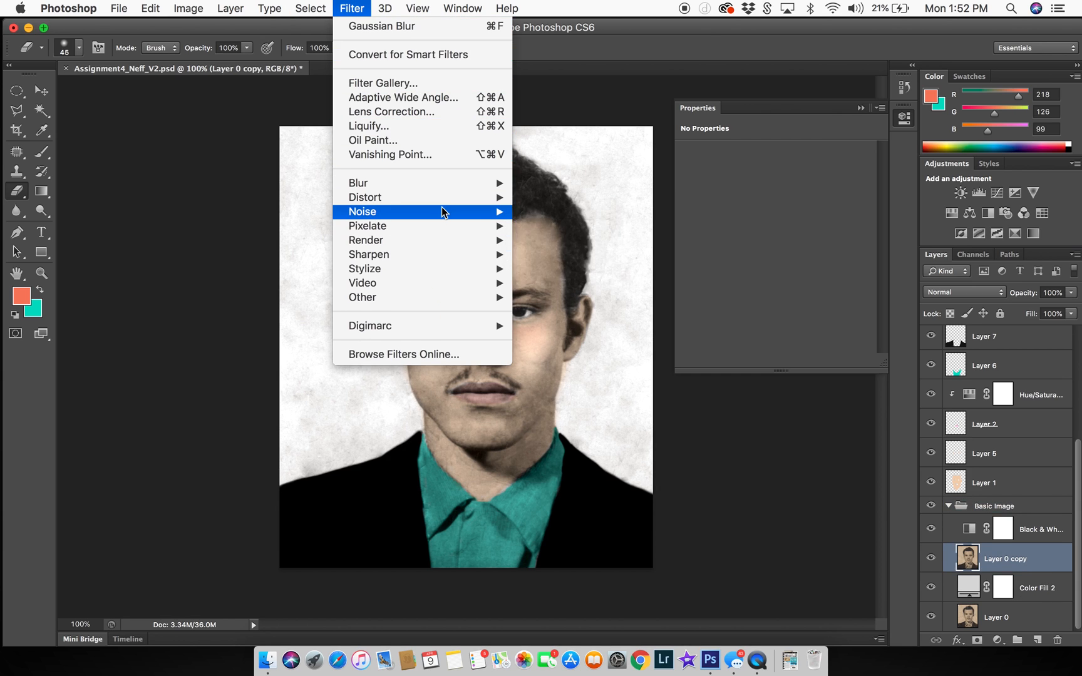
{"action": "mouse_move", "coordinate": [441, 213]}
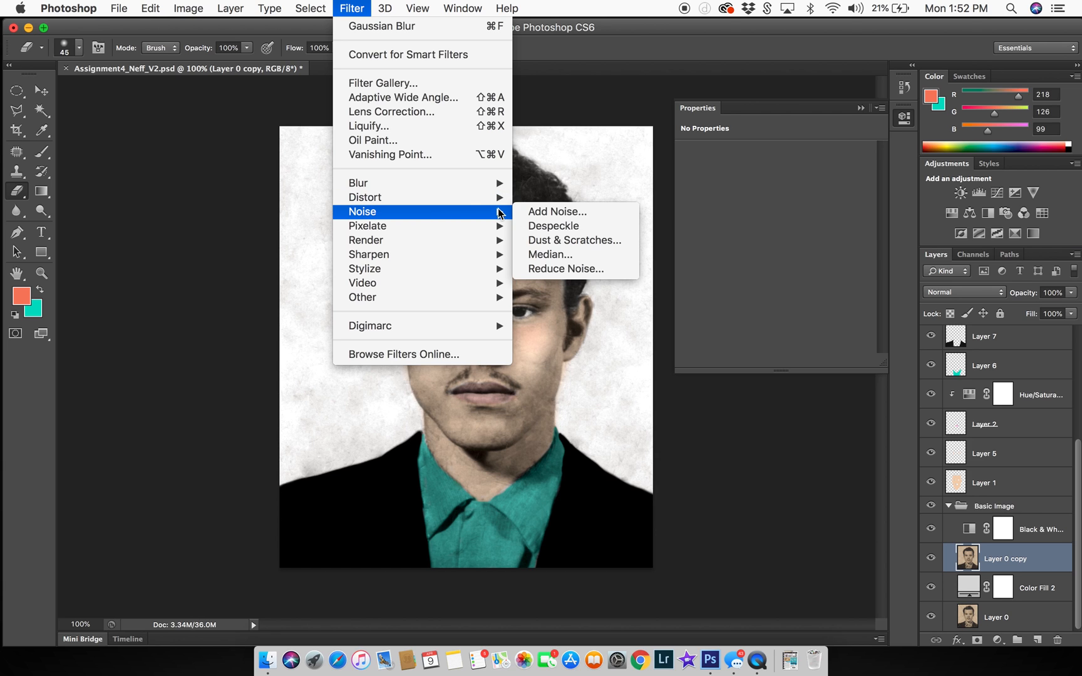
{"action": "left_click", "coordinate": [573, 239]}
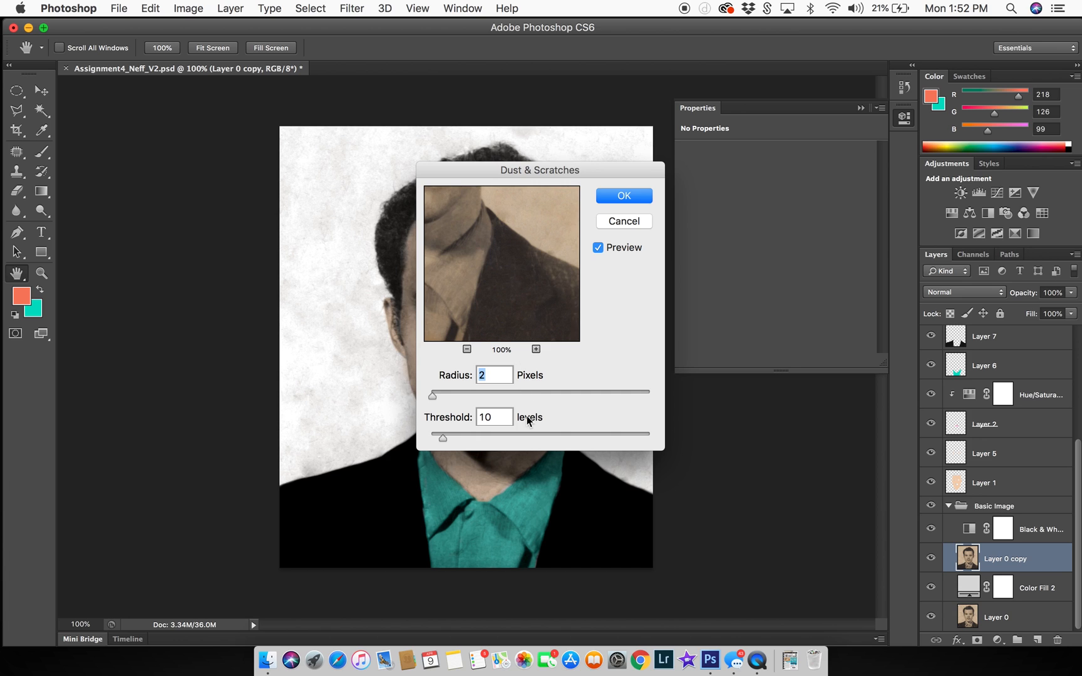
{"action": "left_click_drag", "start_coordinate": [476, 251], "coordinate": [577, 285]}
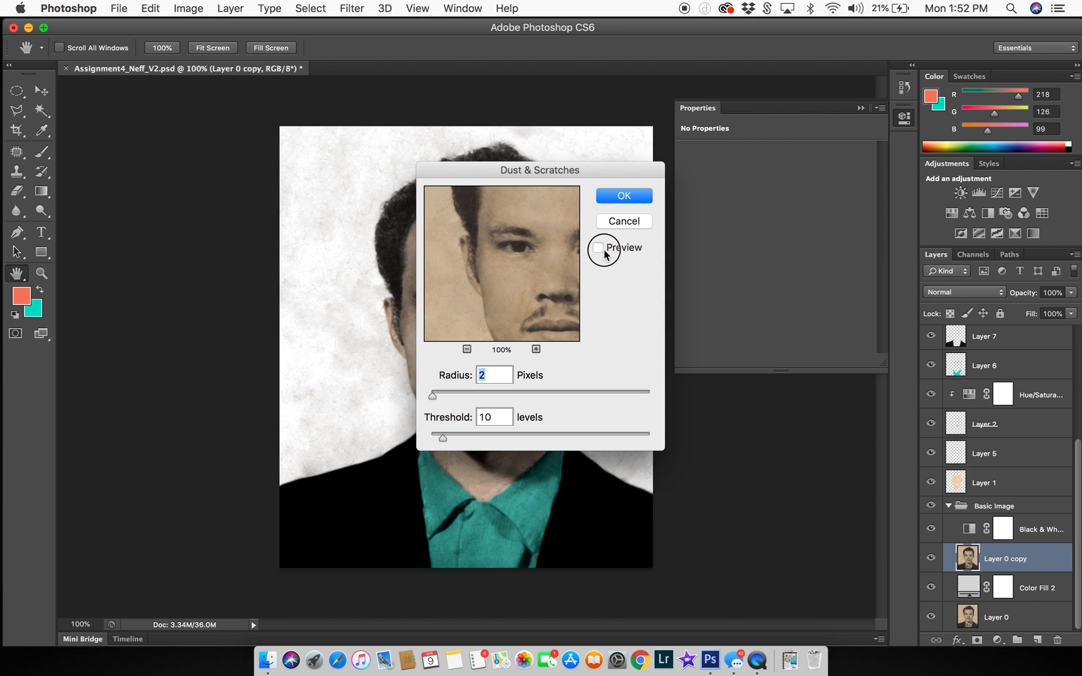
{"action": "left_click_drag", "start_coordinate": [435, 396], "coordinate": [439, 395]}
{"action": "left_click_drag", "start_coordinate": [443, 436], "coordinate": [476, 436]}
{"action": "left_click", "coordinate": [611, 198]}
{"action": "key", "text": "e"}
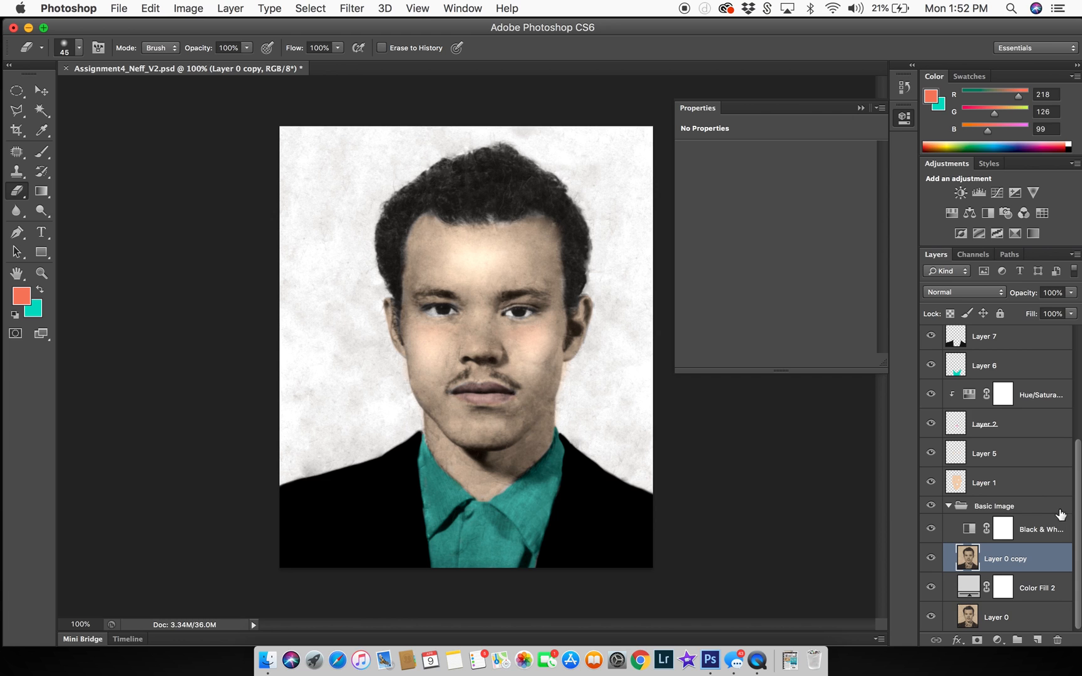
{"action": "left_click", "coordinate": [960, 293]}
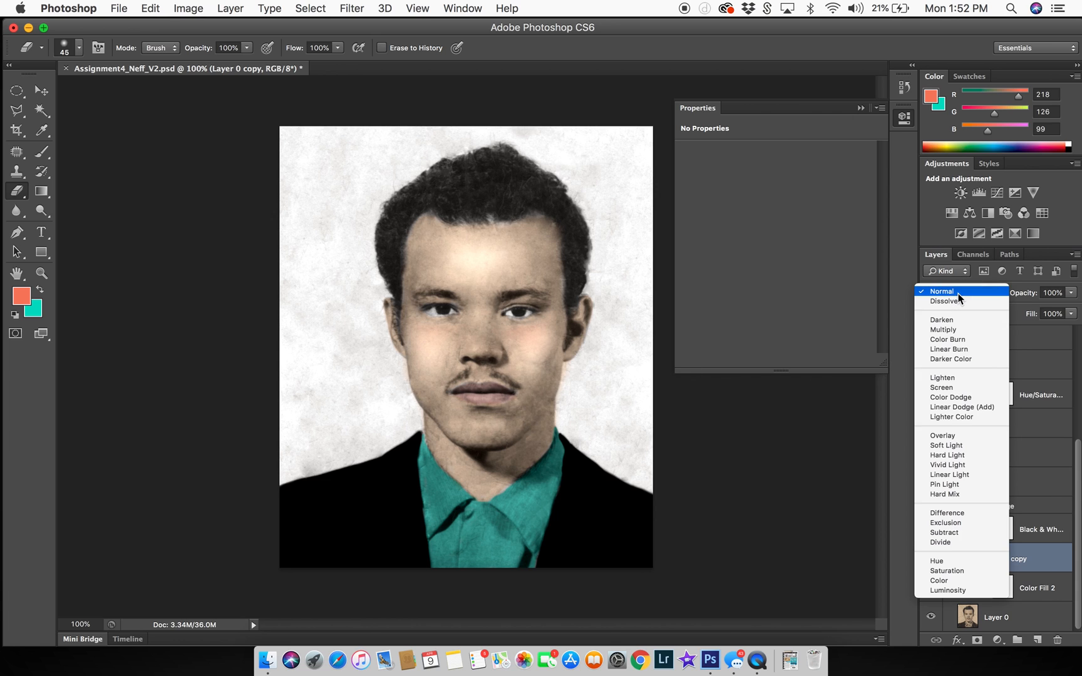
{"action": "left_click", "coordinate": [1037, 286]}
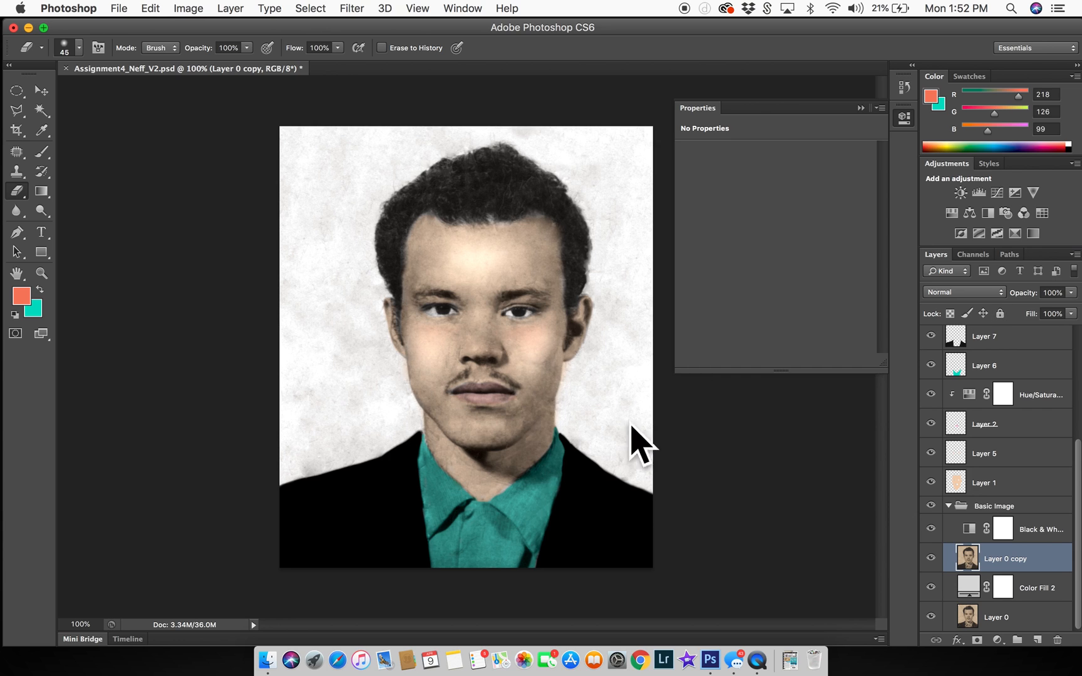